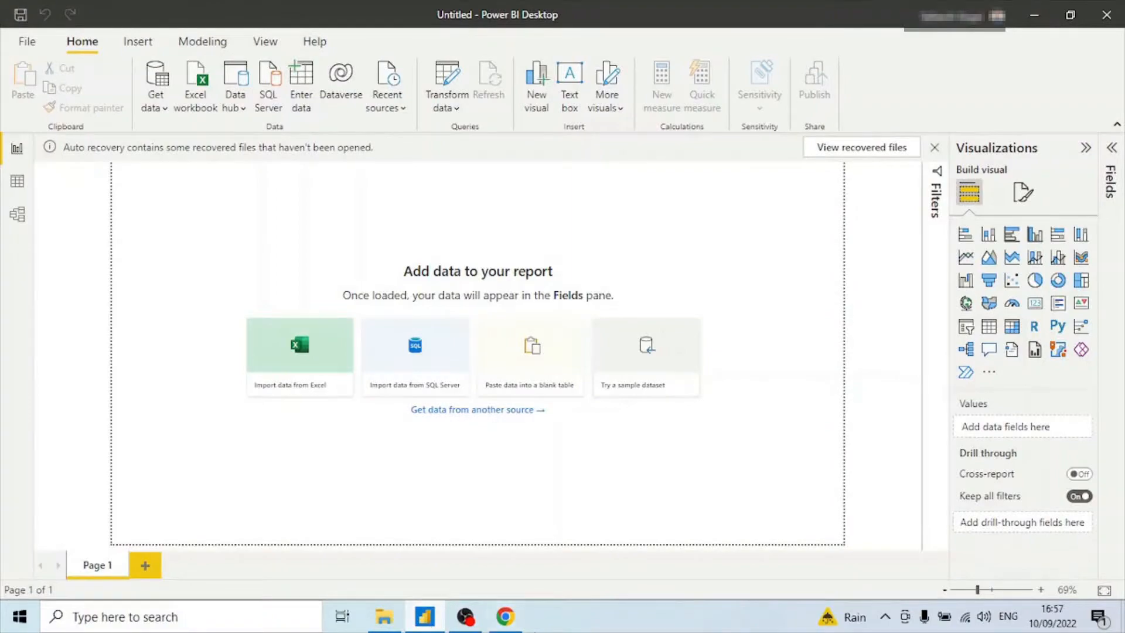
Switch to the browser and review the Asia Cup Wikipedia article and its Results table.
click(508, 623)
mouse_move(531, 426)
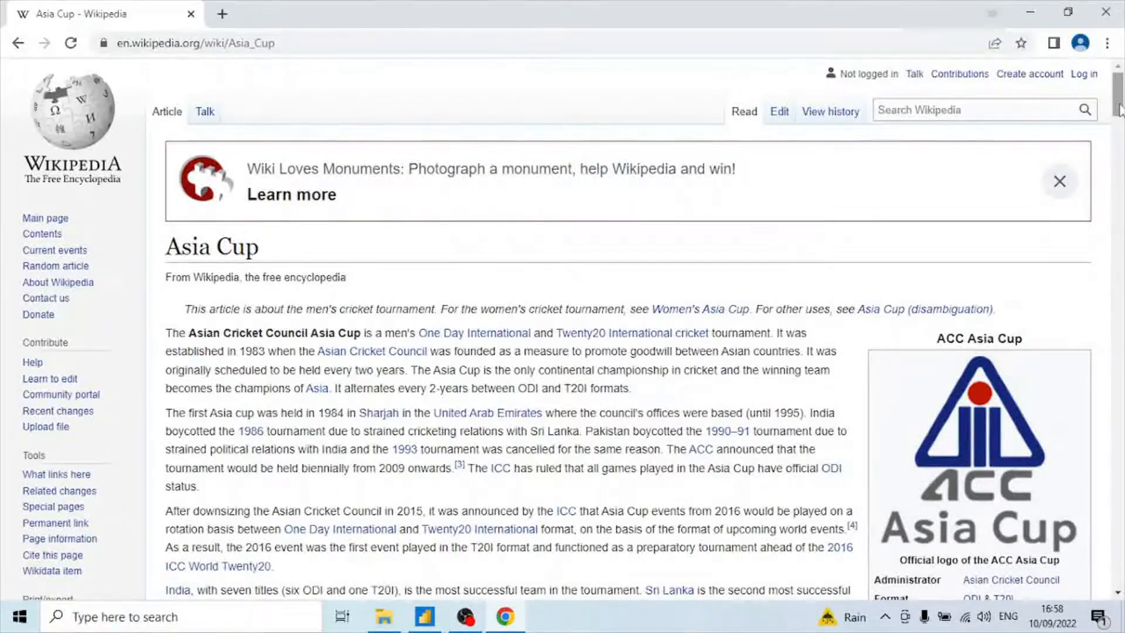
drag(1120, 110, 1115, 302)
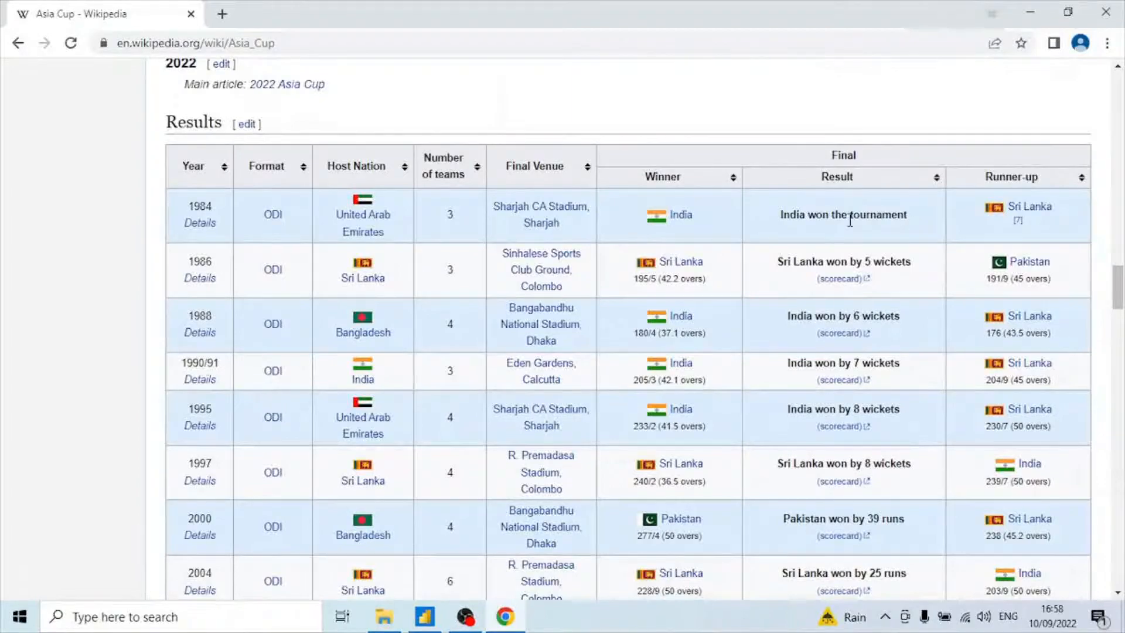
drag(1119, 288, 1119, 240)
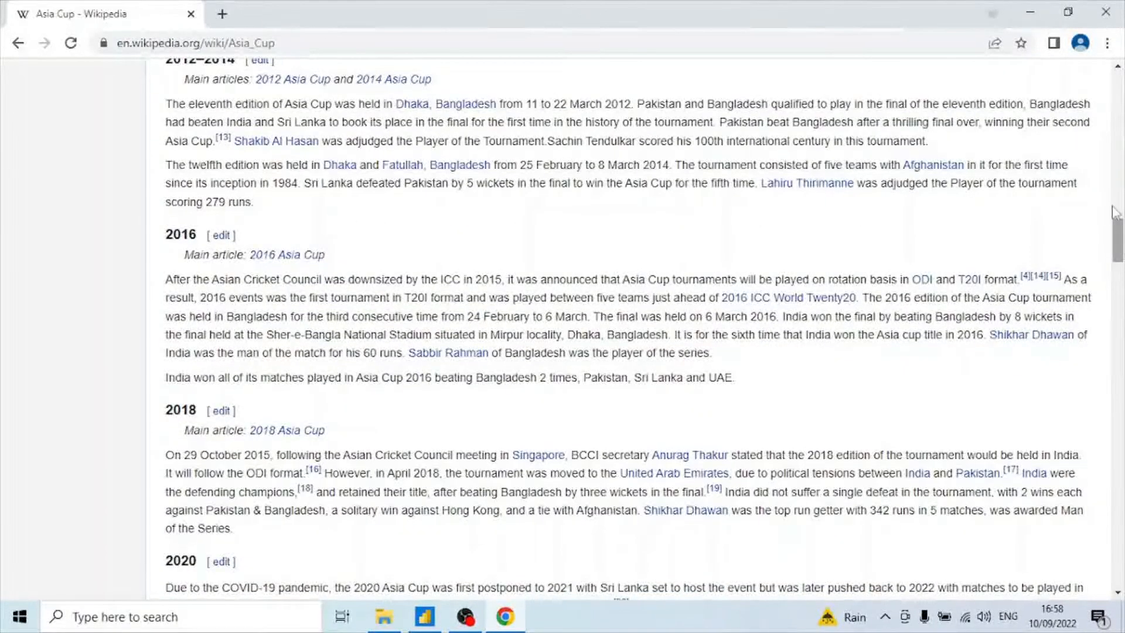
click(1032, 9)
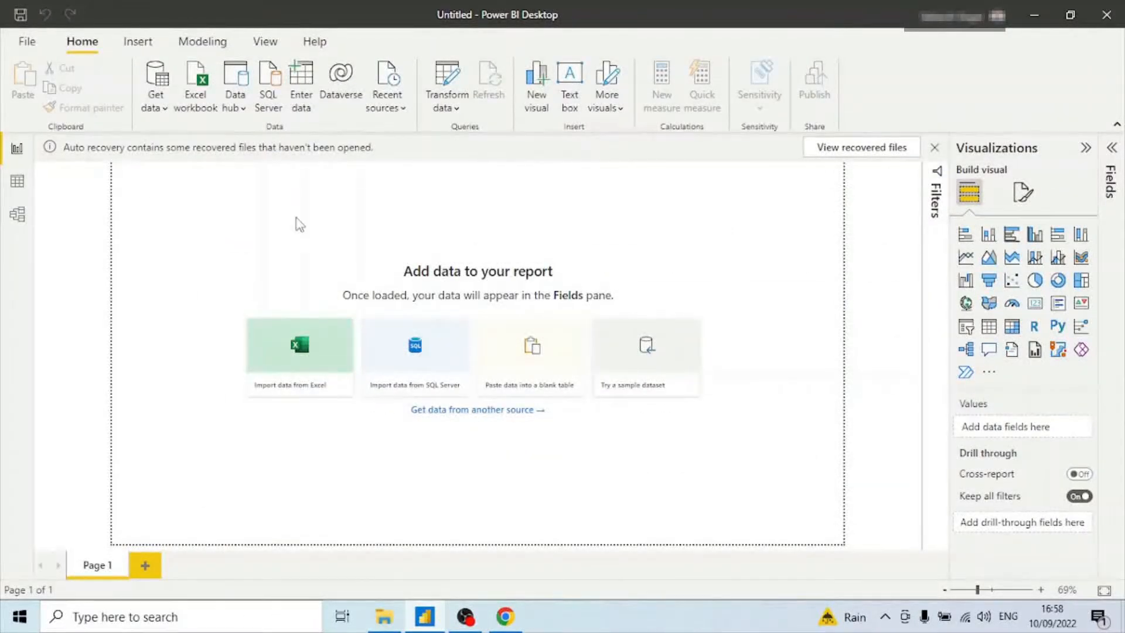
Import data from the web using the Asia Cup Wikipedia URL copied from the browser, connecting with anonymous access.
click(160, 110)
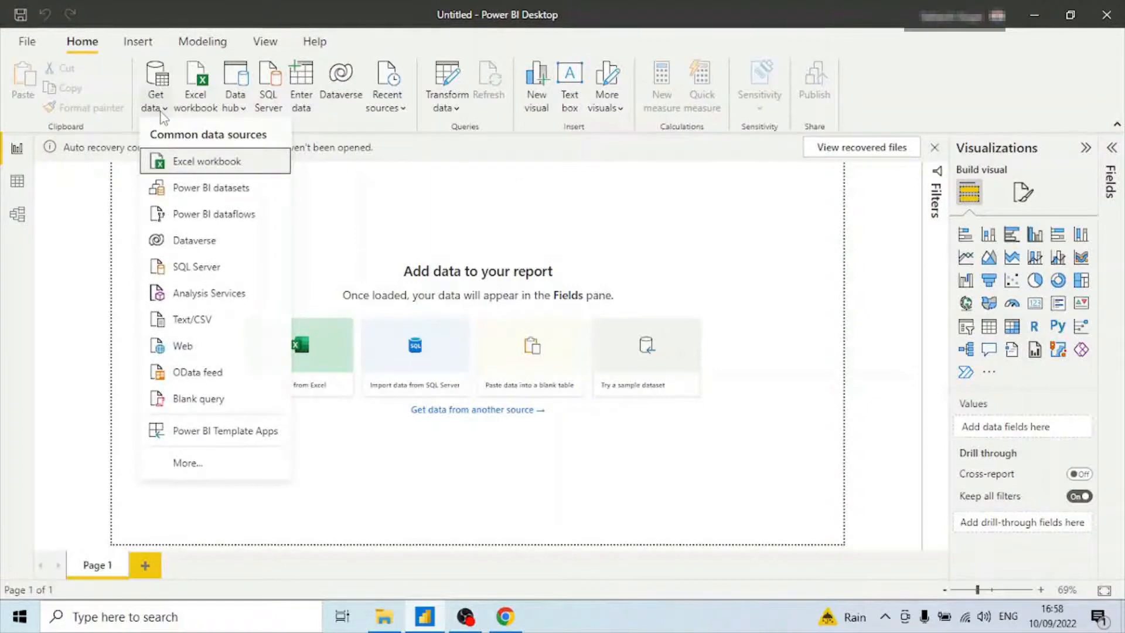
click(183, 347)
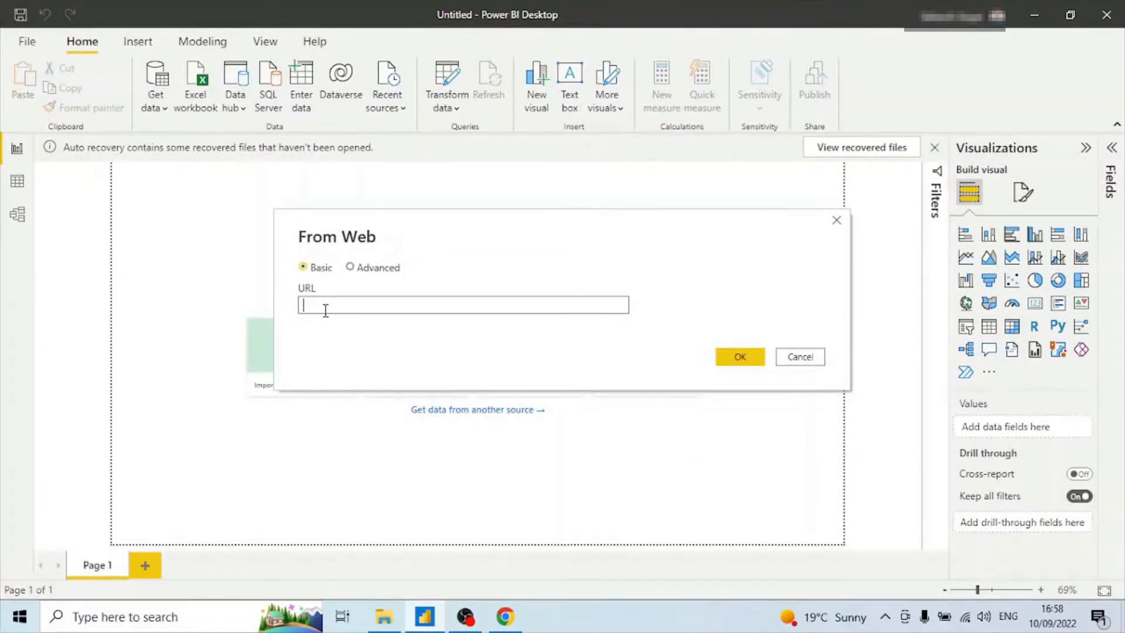
key(alt+Tab)
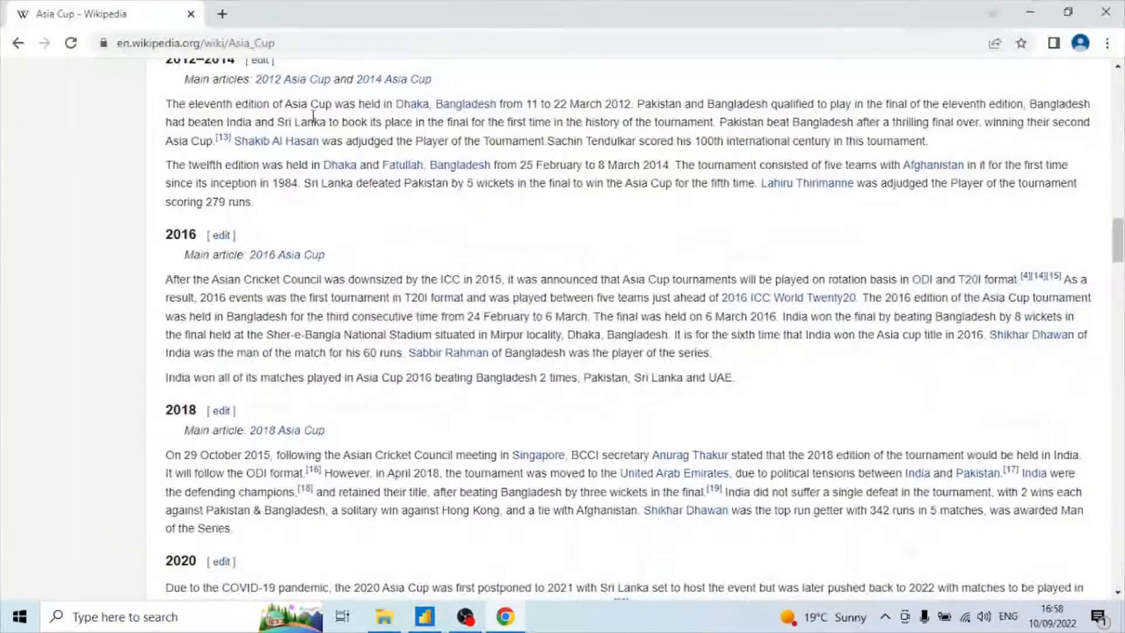
click(300, 47)
key(ctrl+c)
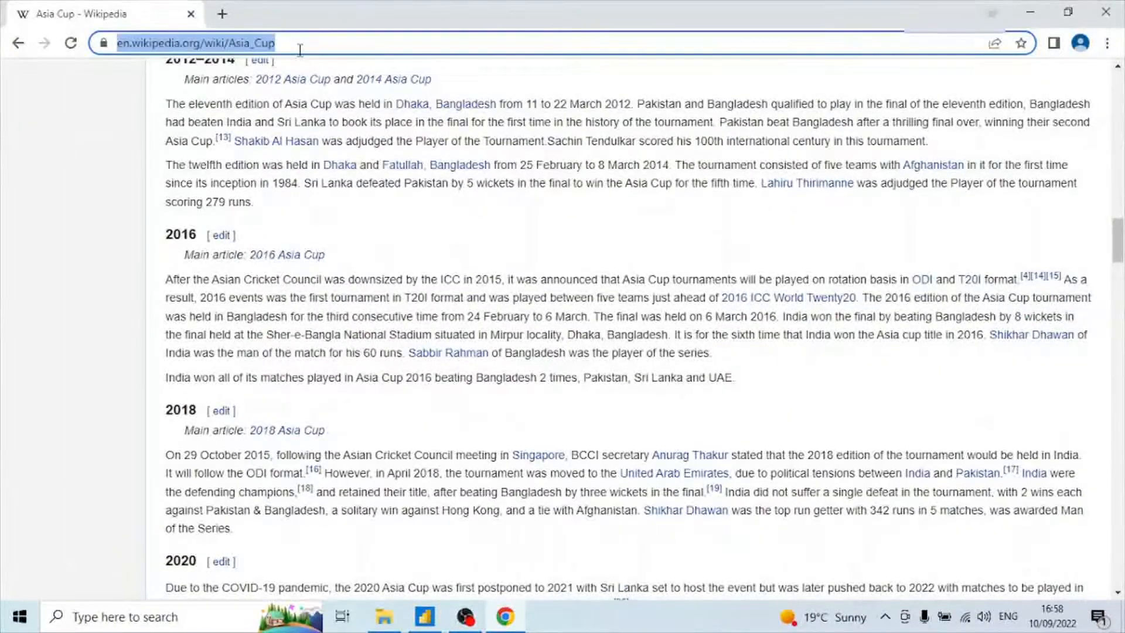
key(alt+Tab)
click(371, 310)
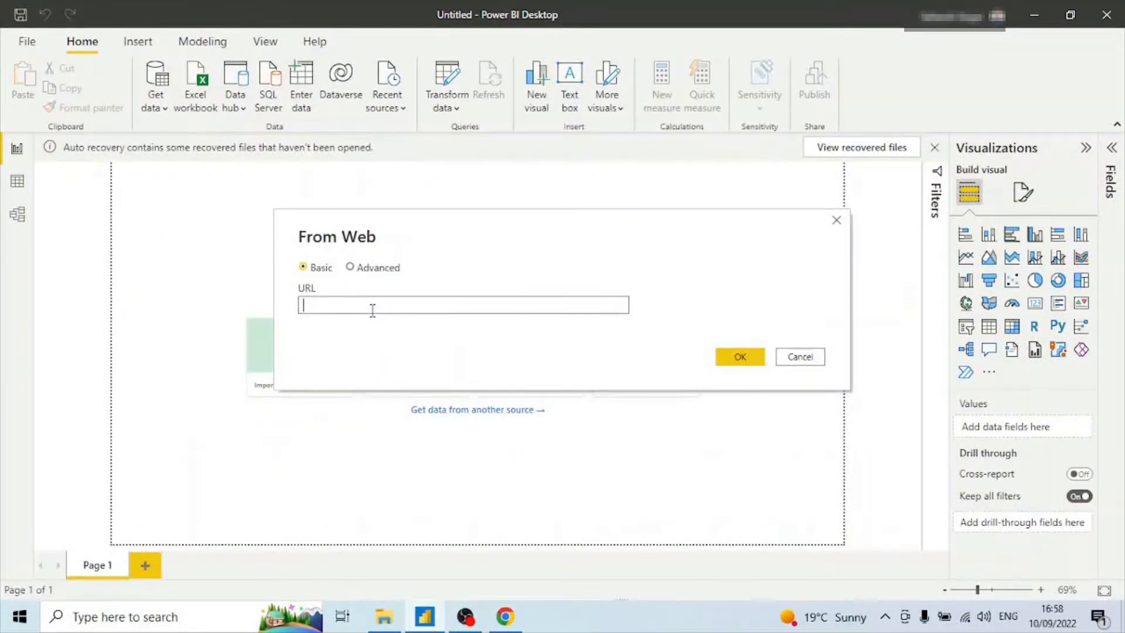
key(ctrl+v)
click(752, 360)
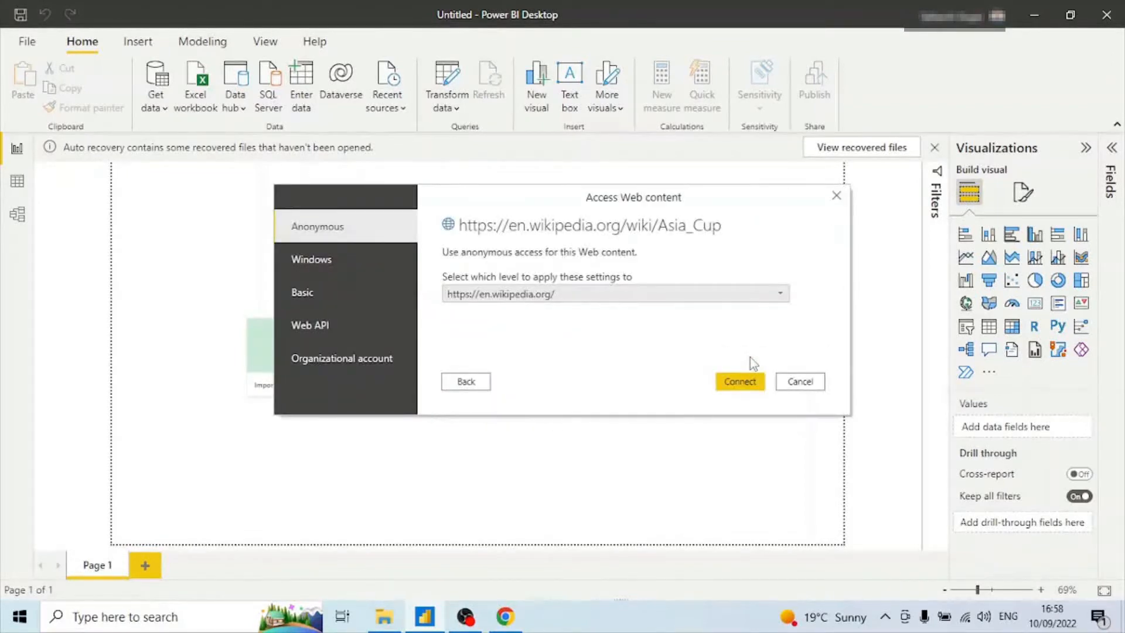
click(741, 381)
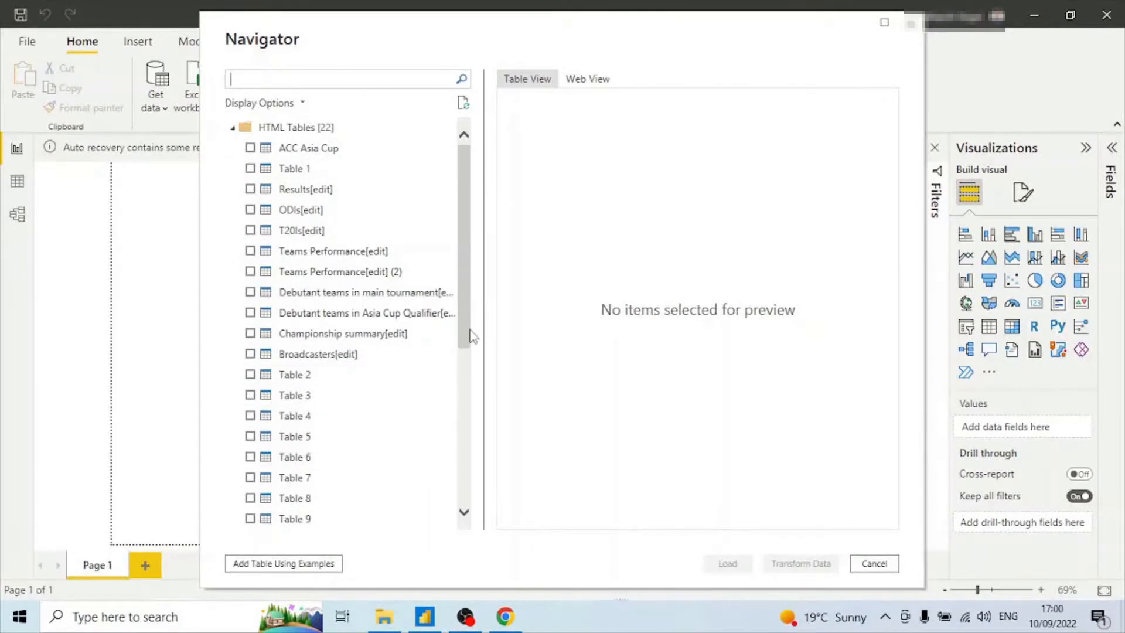
Preview tables in the Navigator, select Results[edit], and open it for transformation in Power Query.
drag(469, 337, 444, 286)
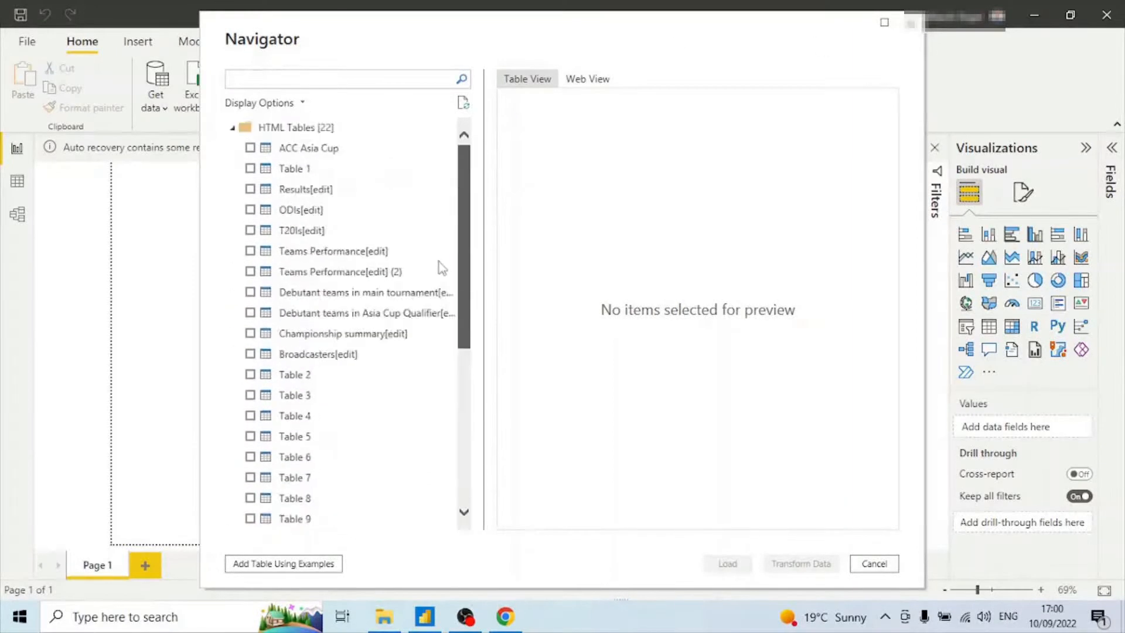
click(250, 148)
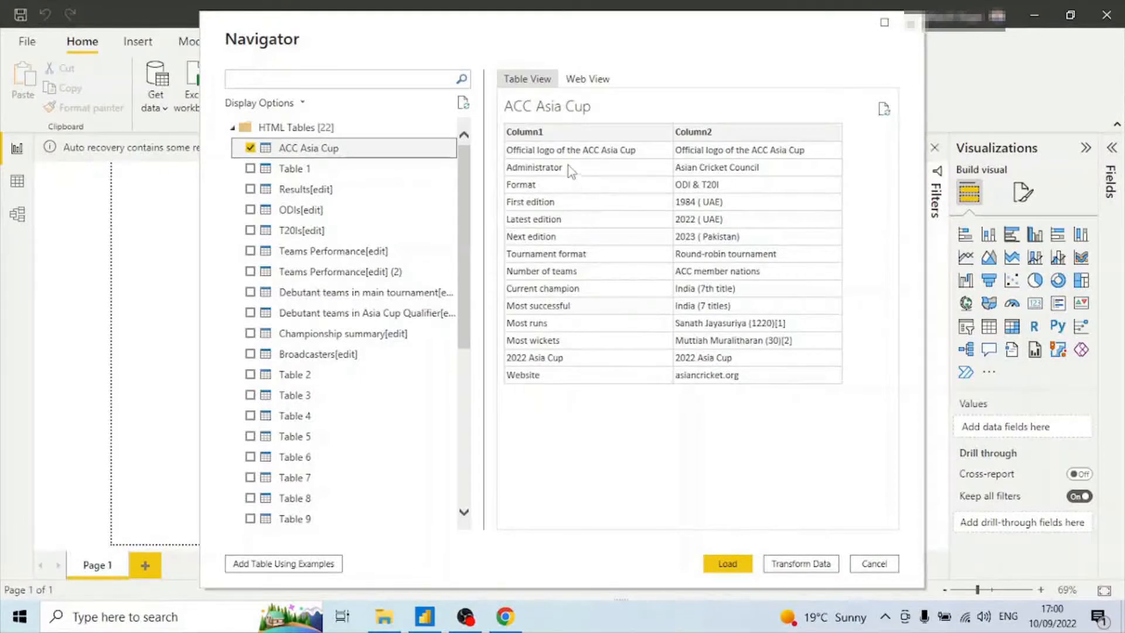
click(250, 148)
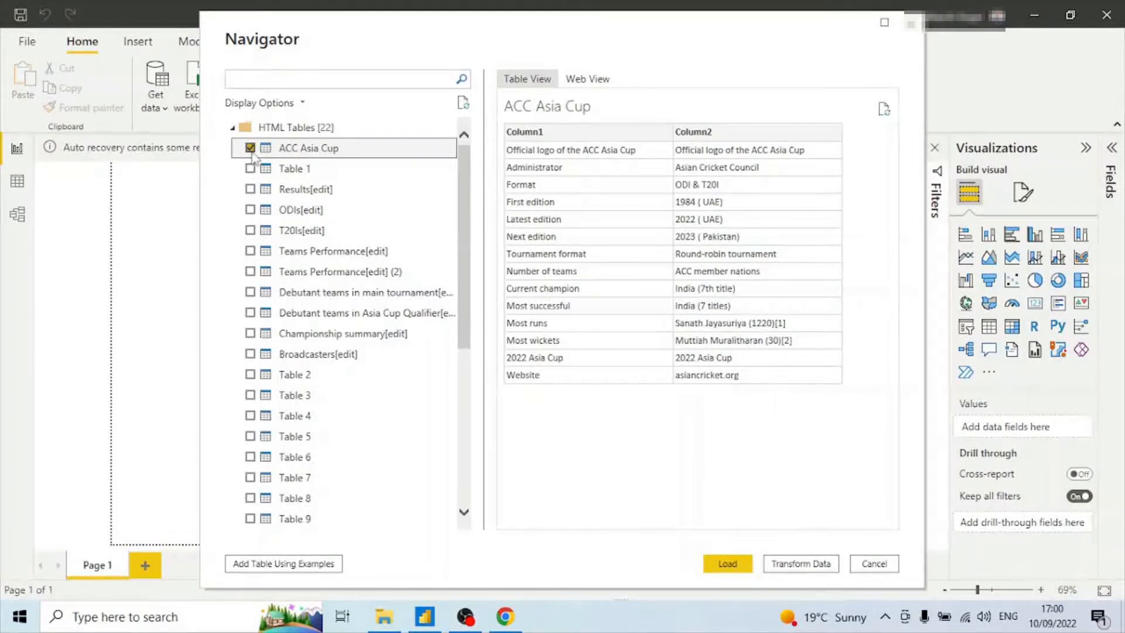
click(250, 189)
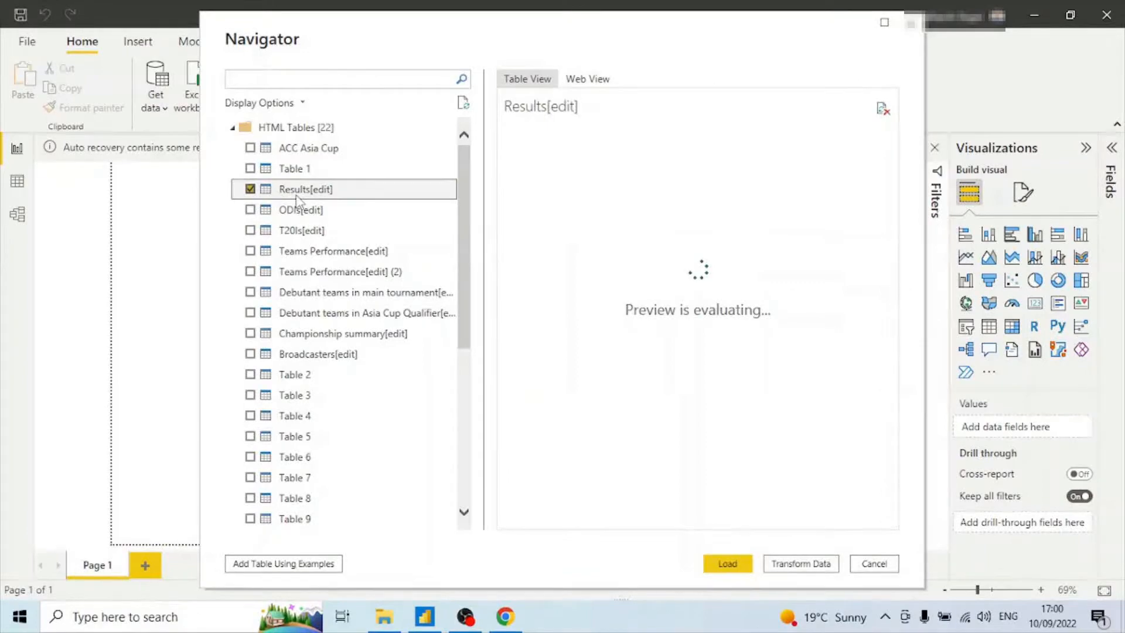
drag(620, 518, 558, 527)
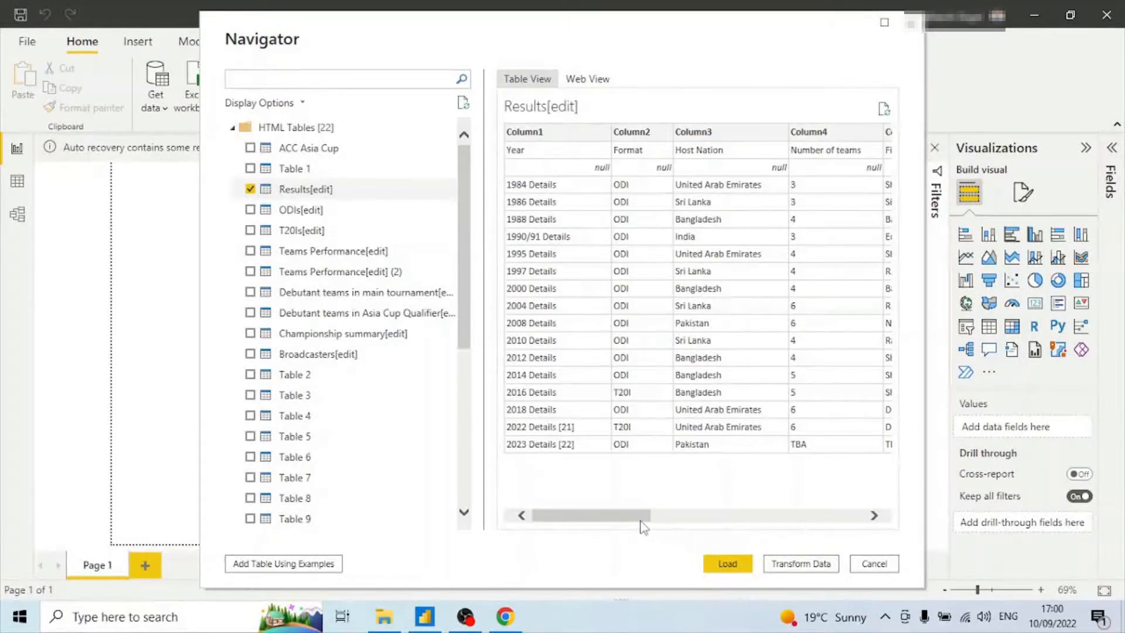
click(823, 565)
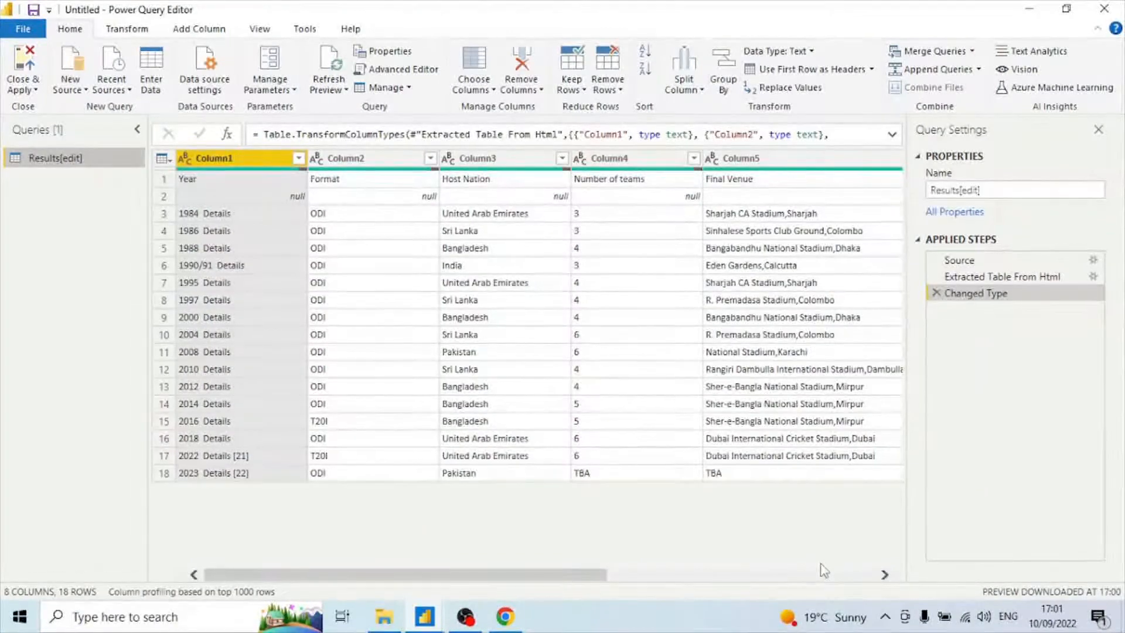
Close the Query Settings pane and use the first row as column headers.
click(1098, 129)
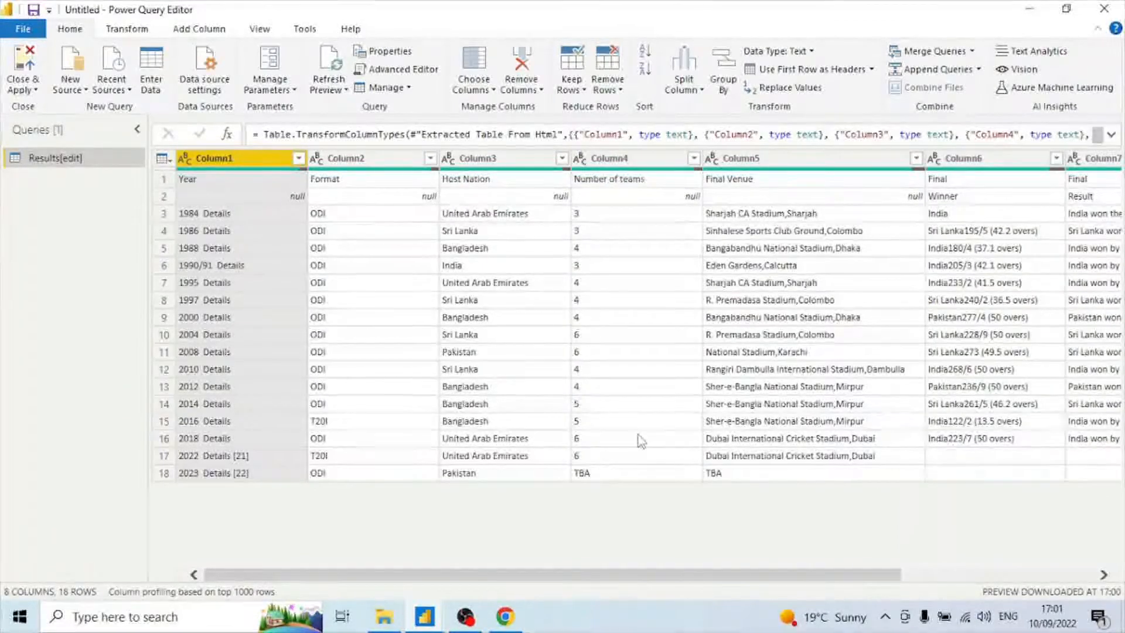
drag(602, 568, 522, 579)
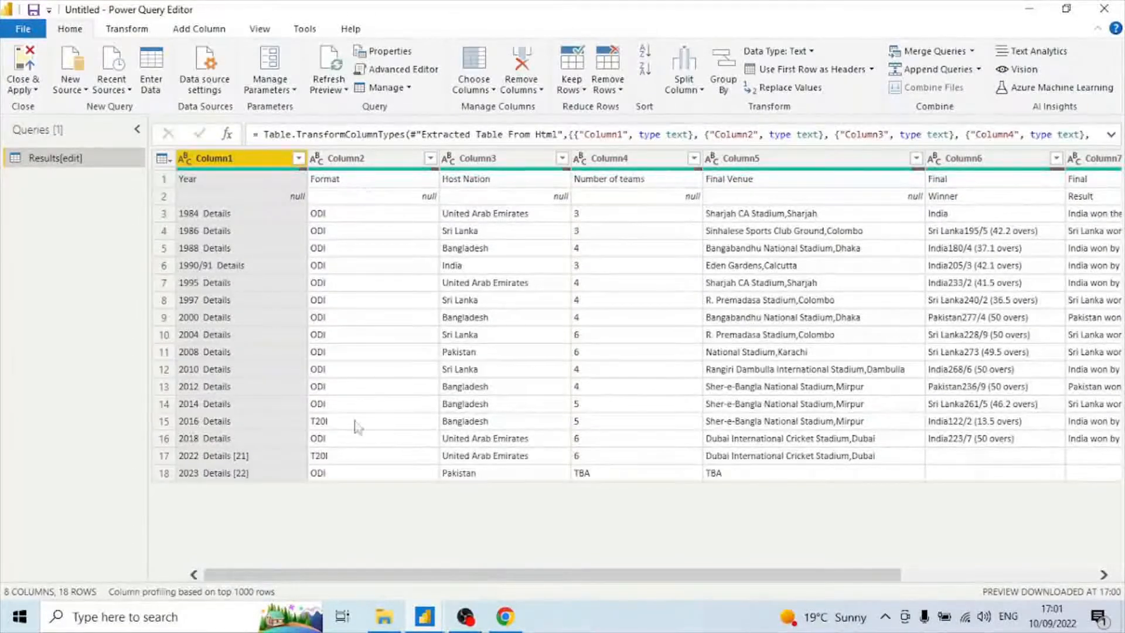
click(161, 195)
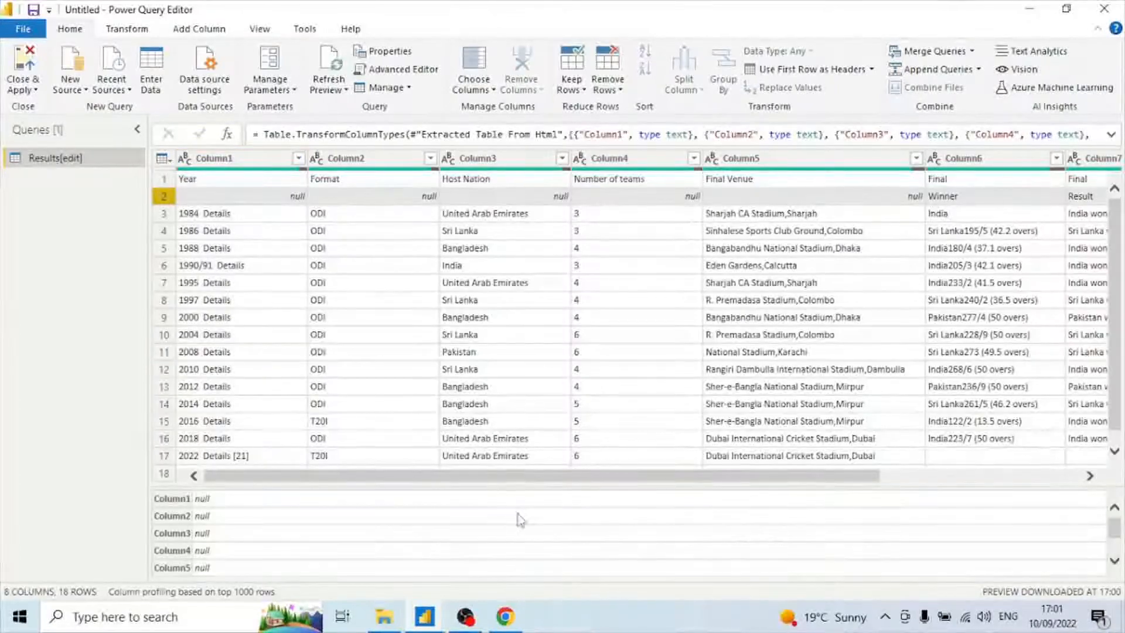
drag(490, 478, 692, 478)
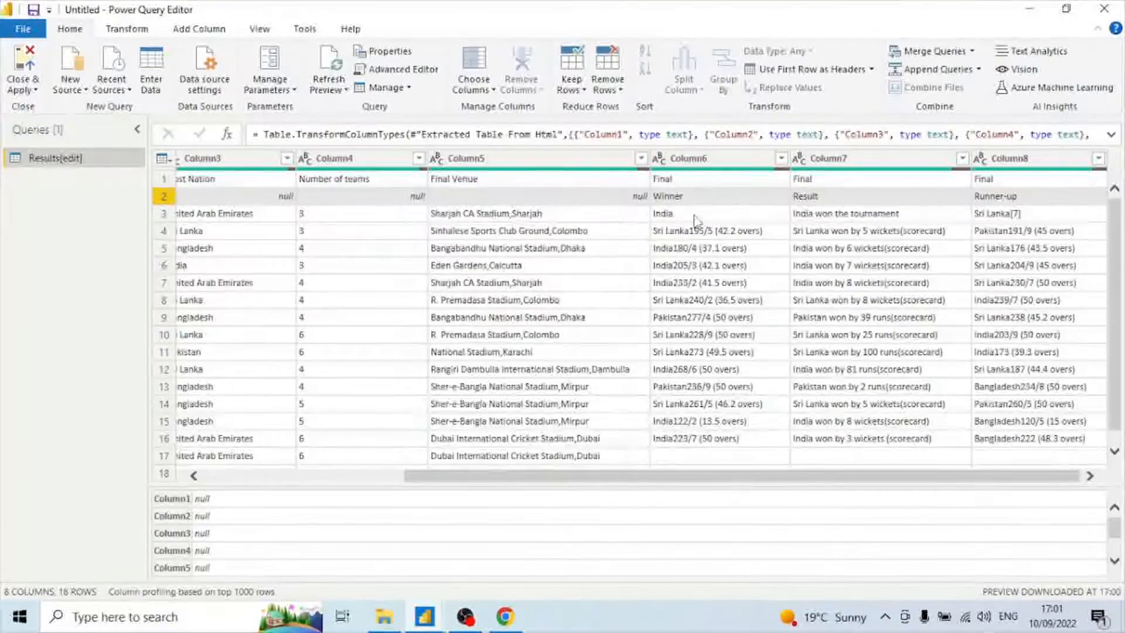
click(690, 183)
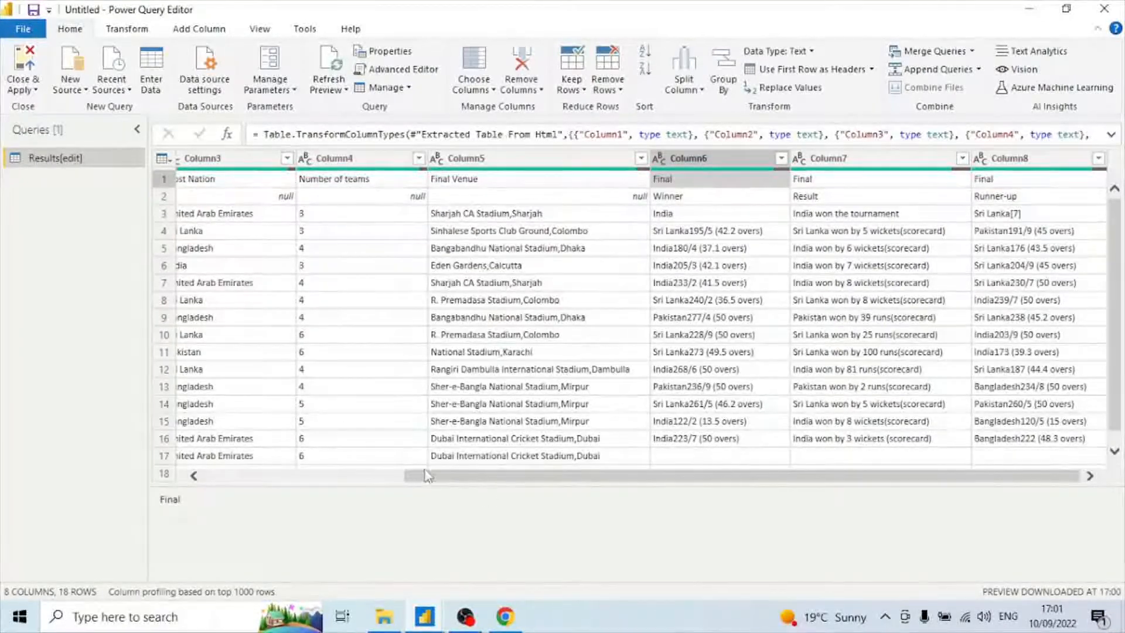
drag(429, 479, 208, 477)
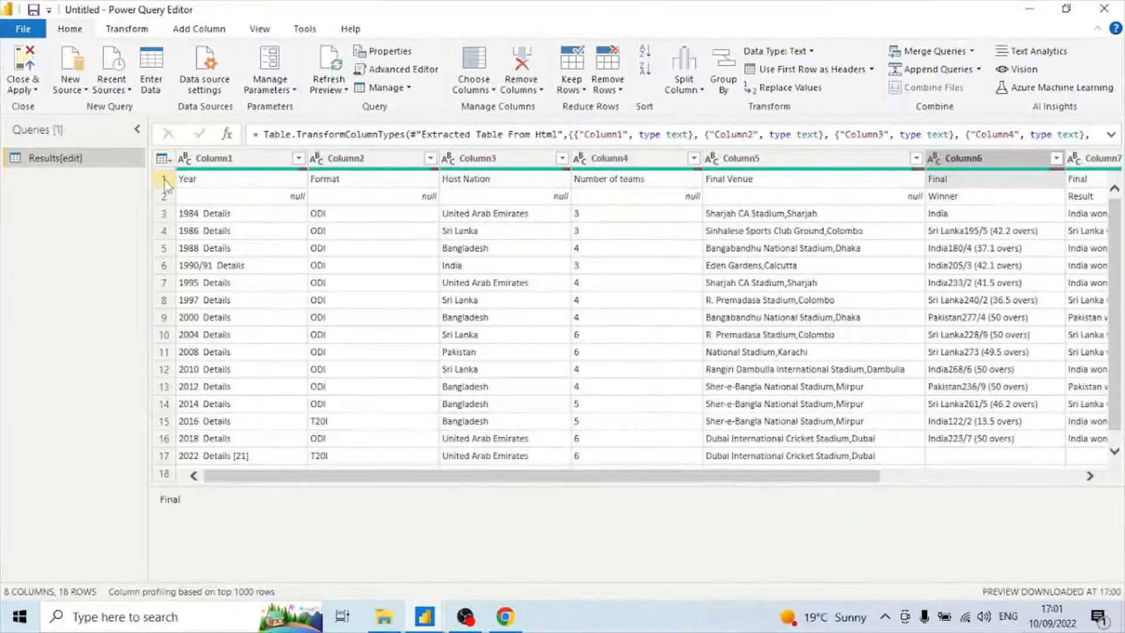
click(165, 181)
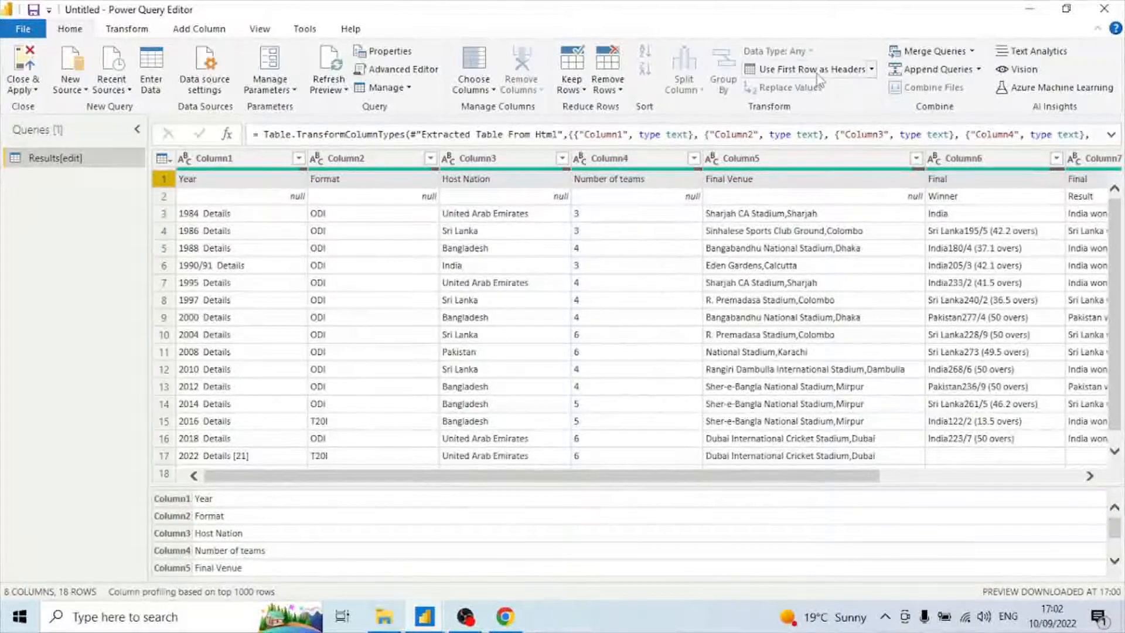
click(841, 73)
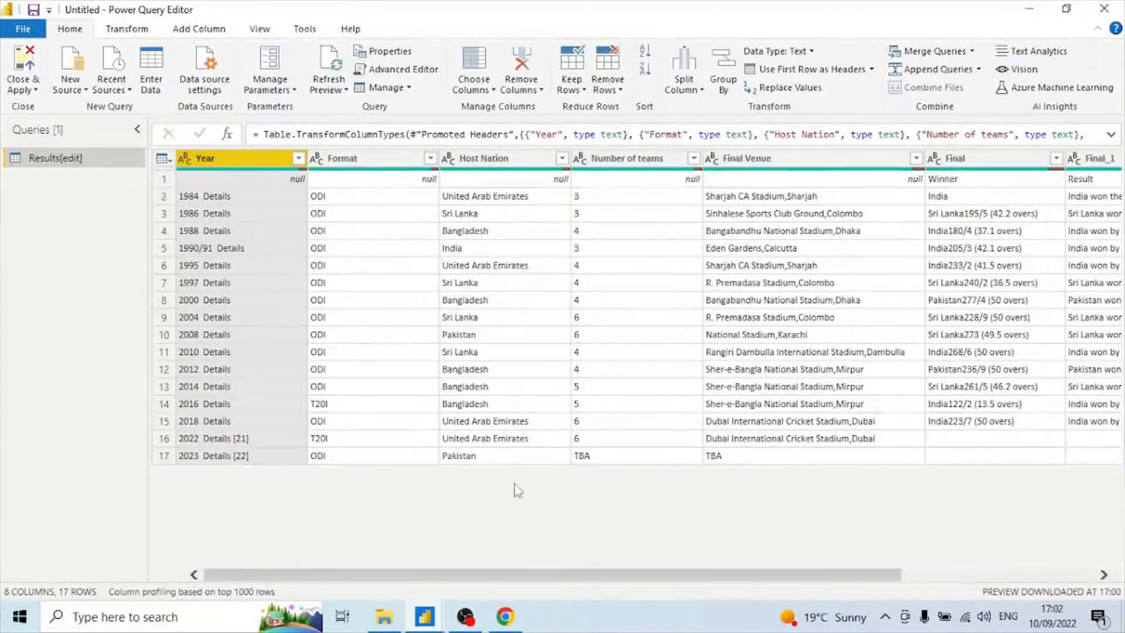
Rename the Final column to Final Winner.
drag(500, 579, 595, 579)
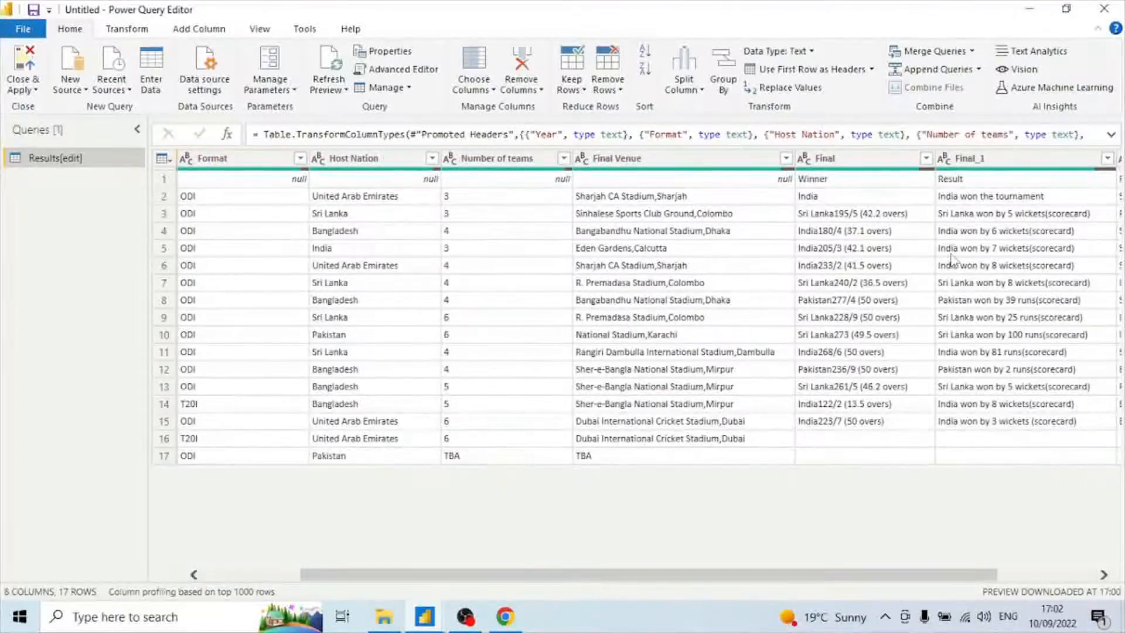
click(824, 183)
click(1002, 182)
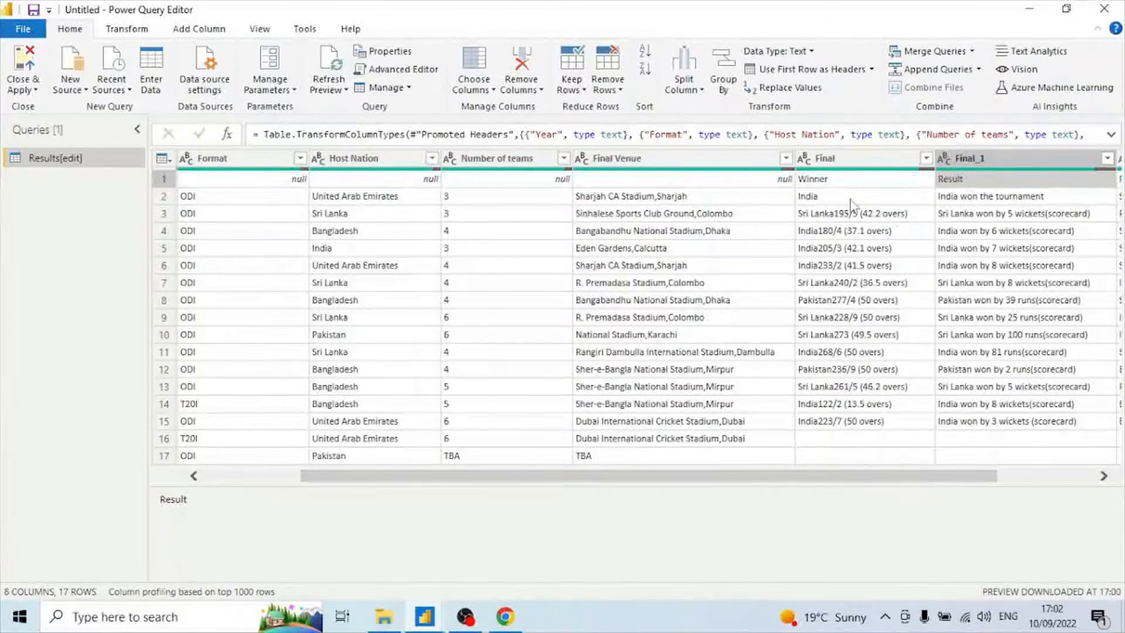
double_click(856, 160)
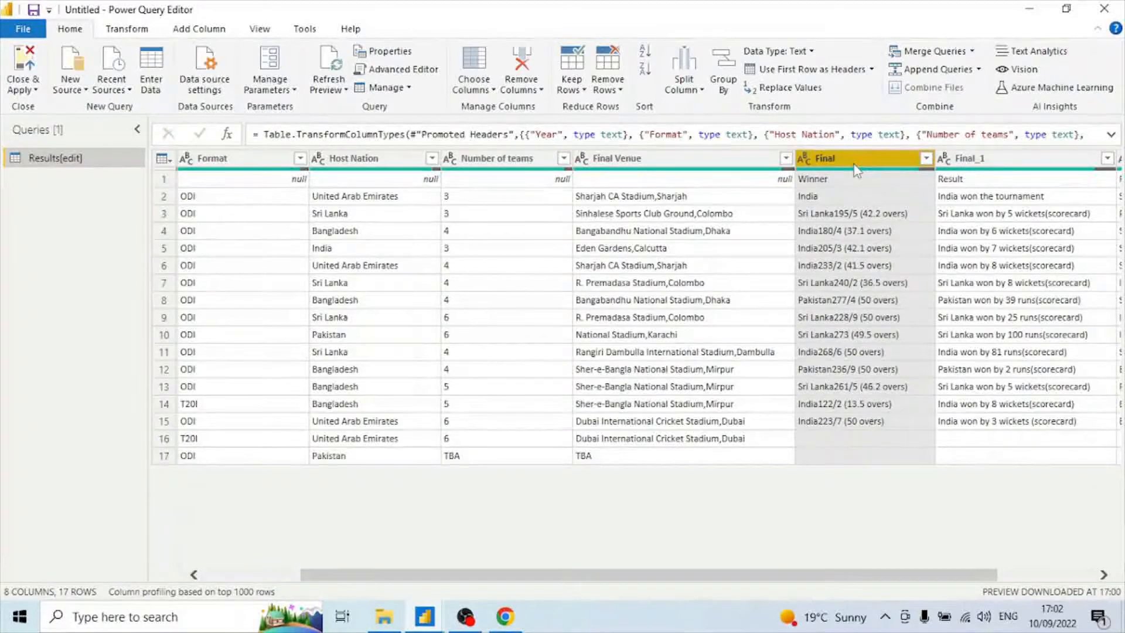
key(BackSpace)
text(Final Winner)
key(Return)
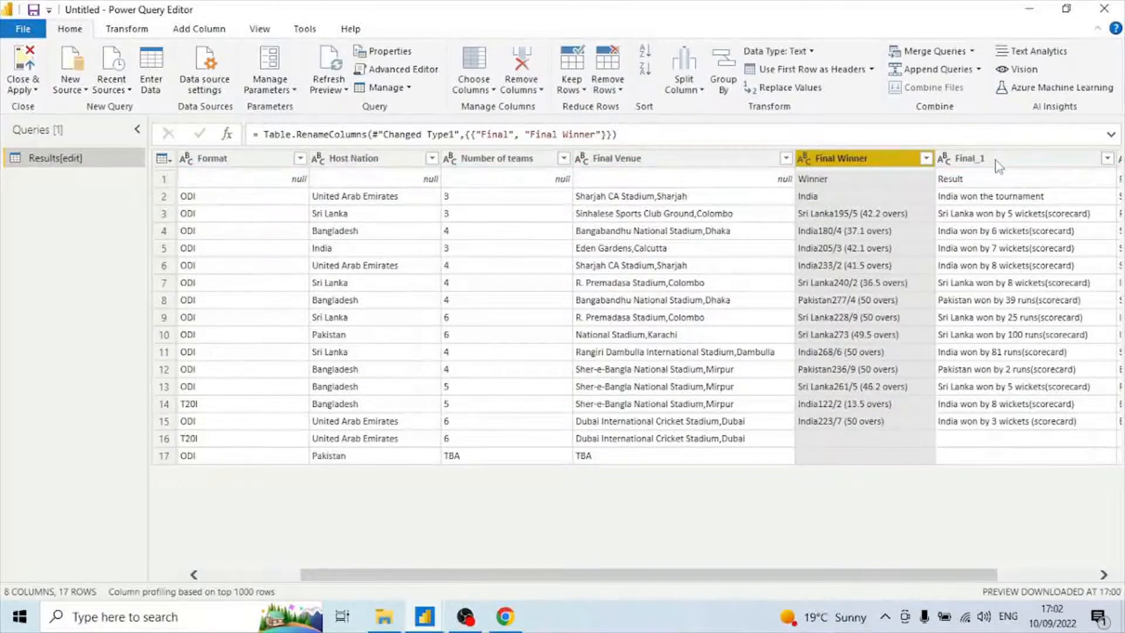
Rename the Final_1 column to Result.
click(1003, 164)
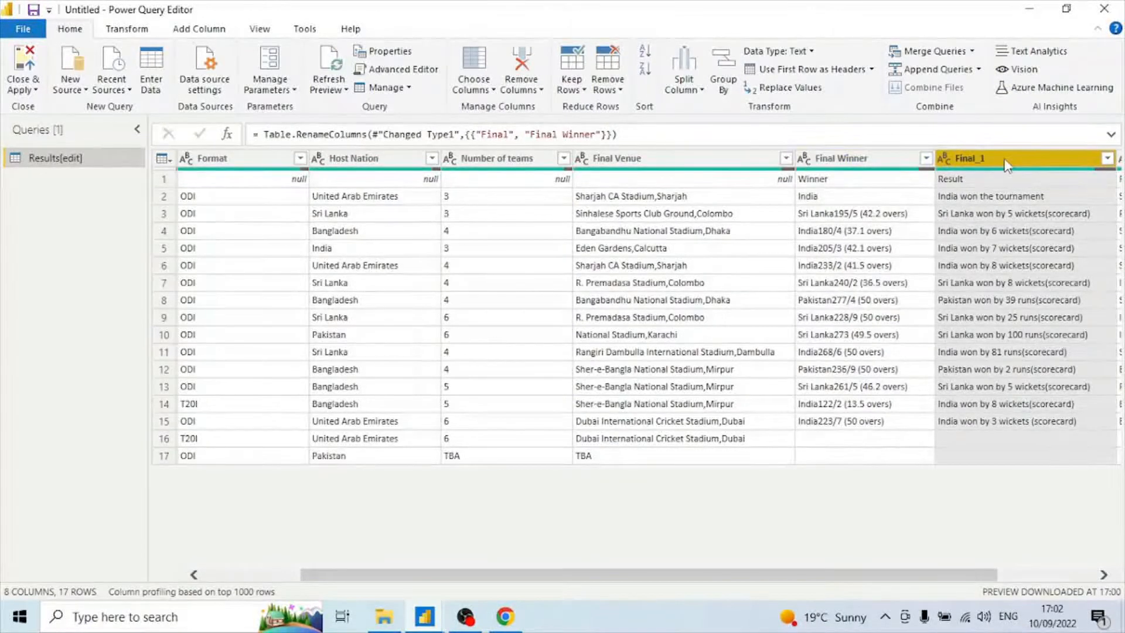
double_click(1006, 160)
text(Result)
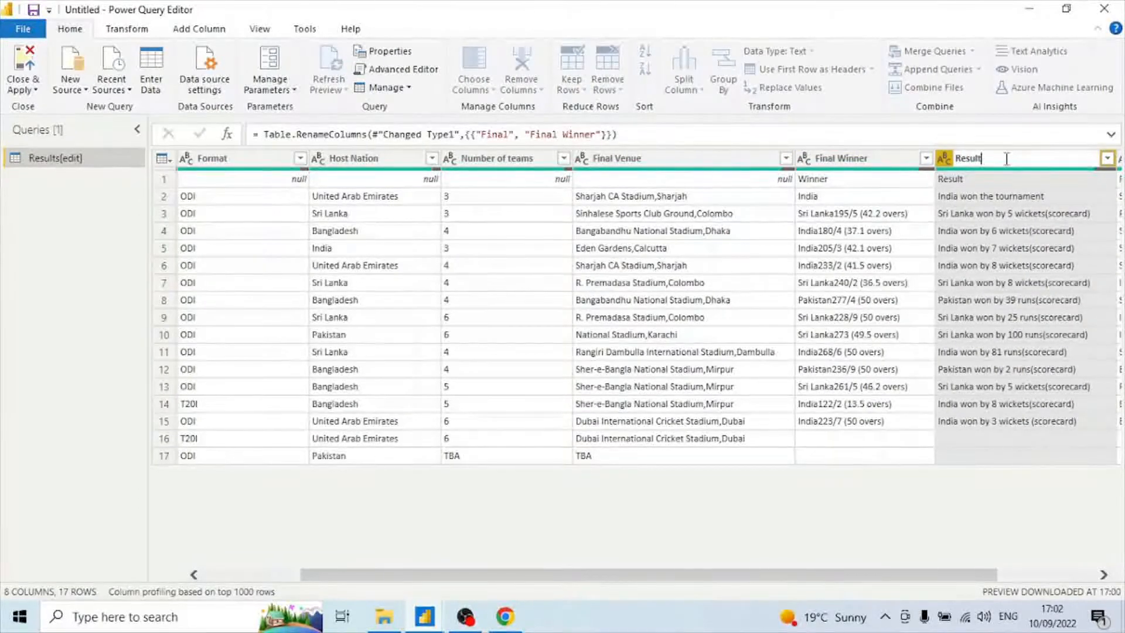
key(Return)
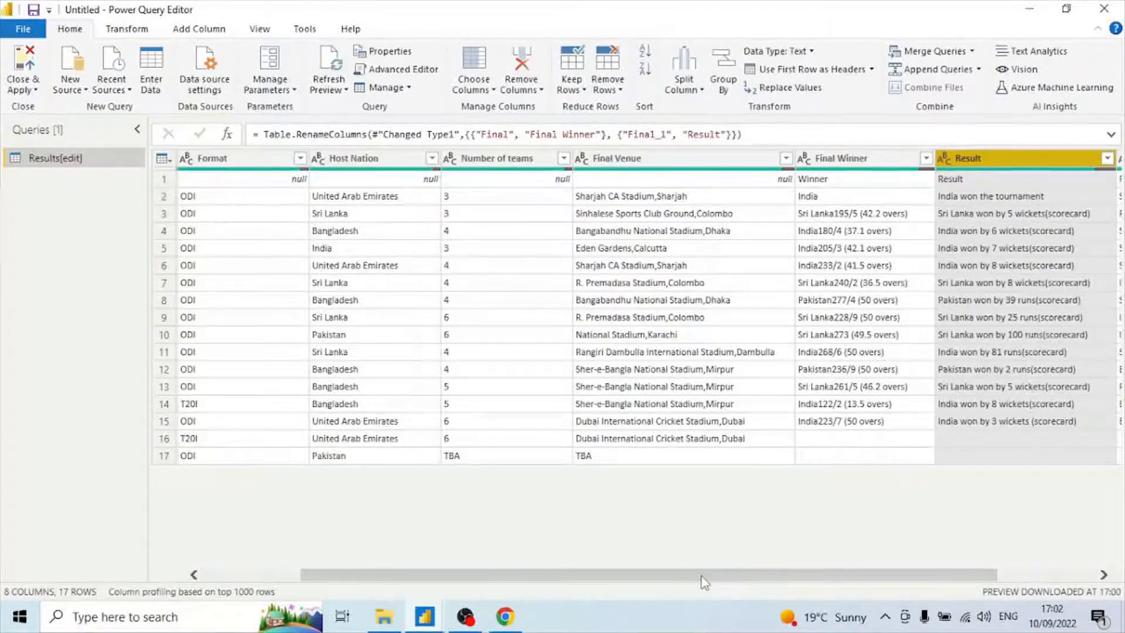
Remove the top 1 row of nulls from the table.
drag(702, 576, 609, 573)
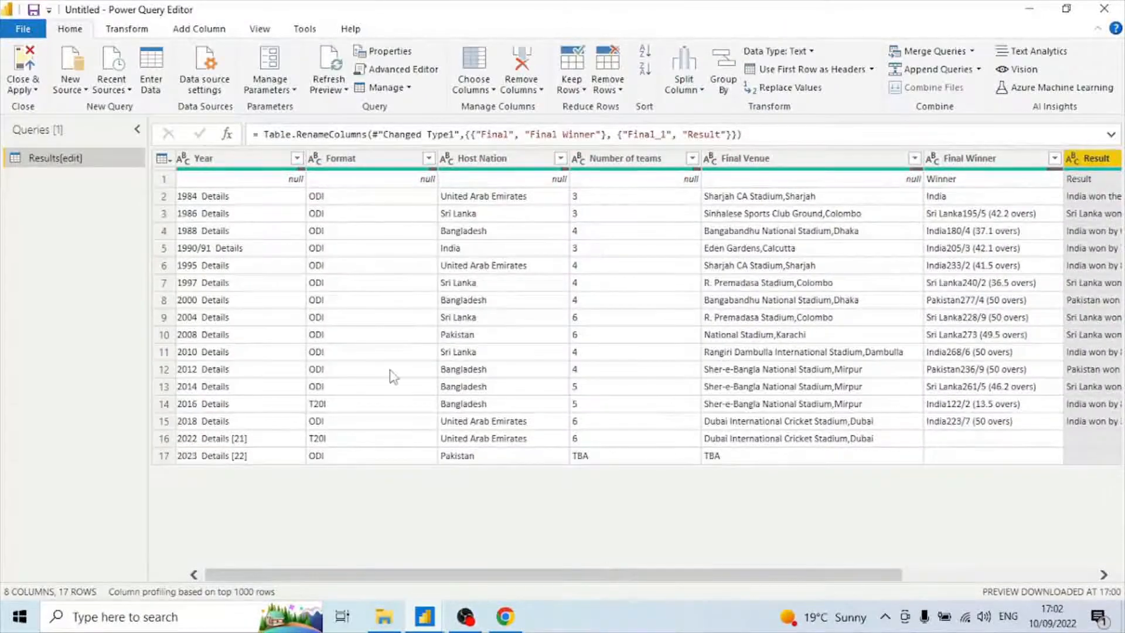
click(166, 179)
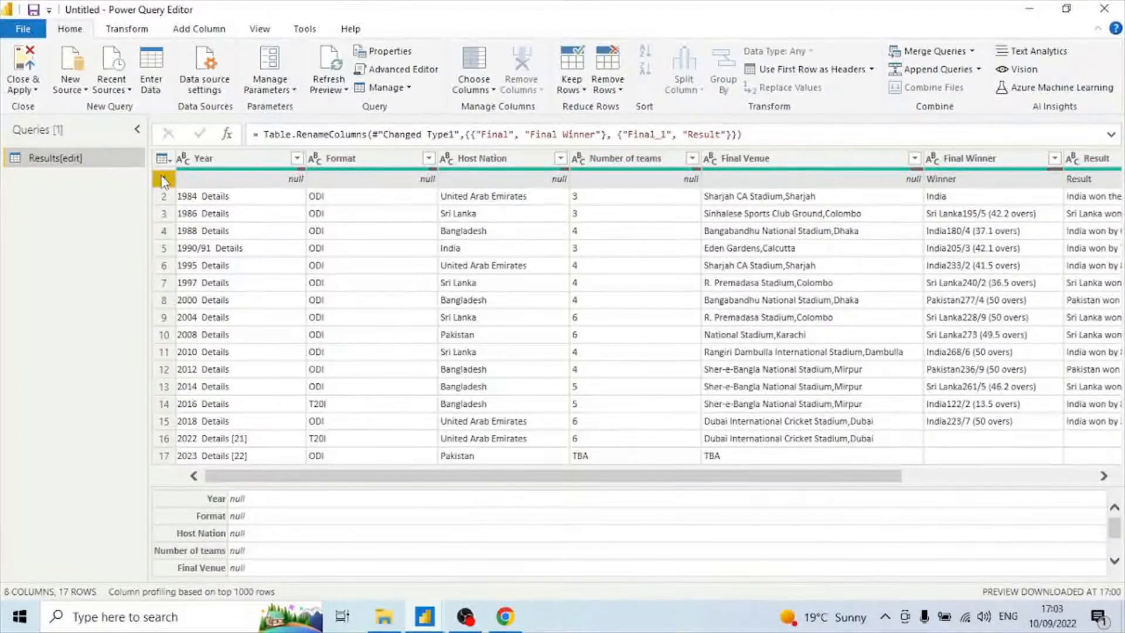
click(164, 180)
click(167, 181)
click(607, 89)
click(652, 107)
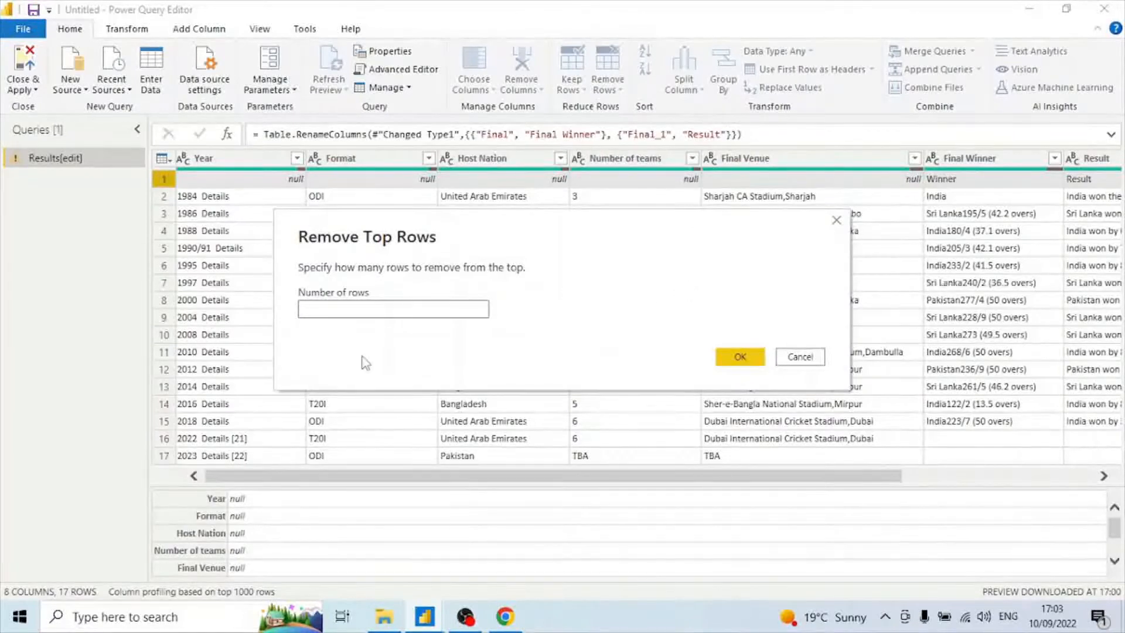
click(753, 364)
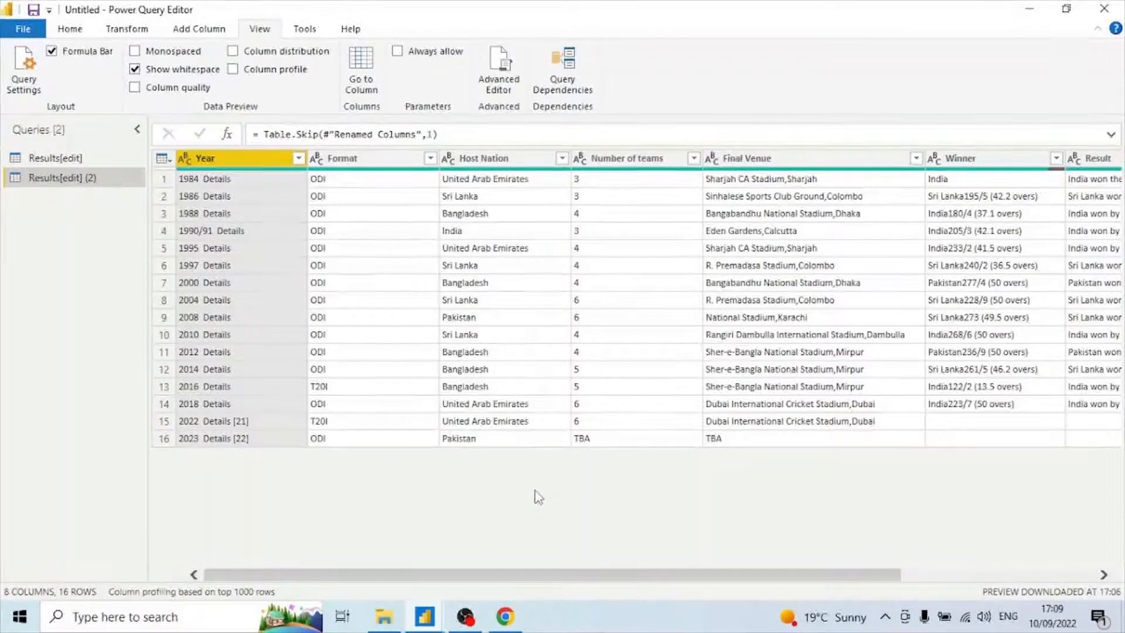
Show the Query Settings pane and add a column from examples on the Year column, entering 1984 as the first sample.
click(26, 78)
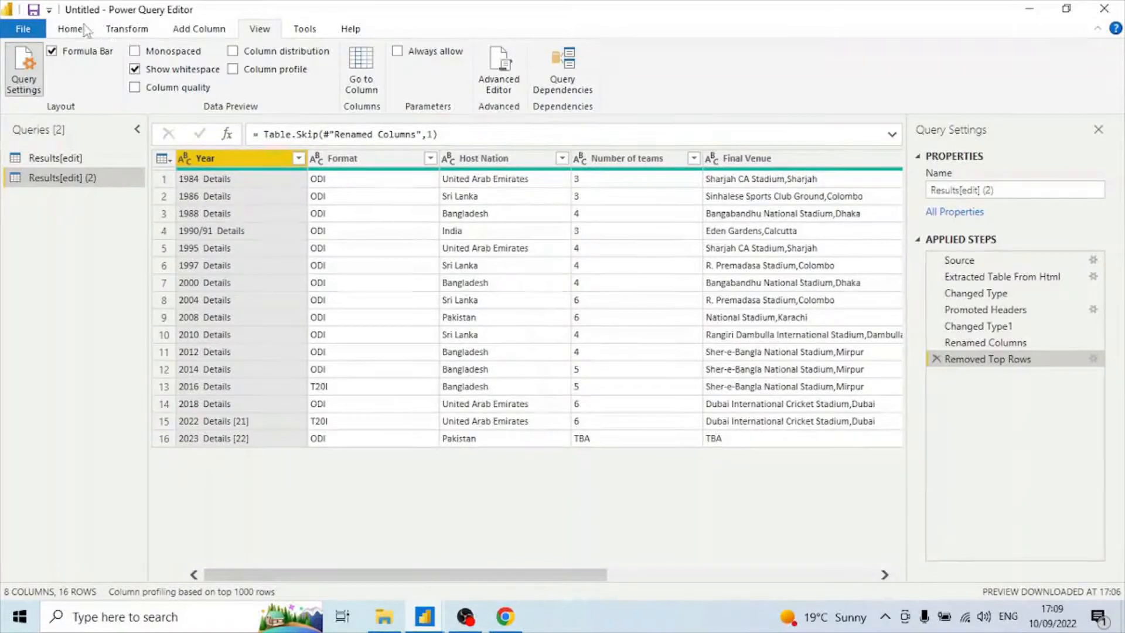
click(225, 30)
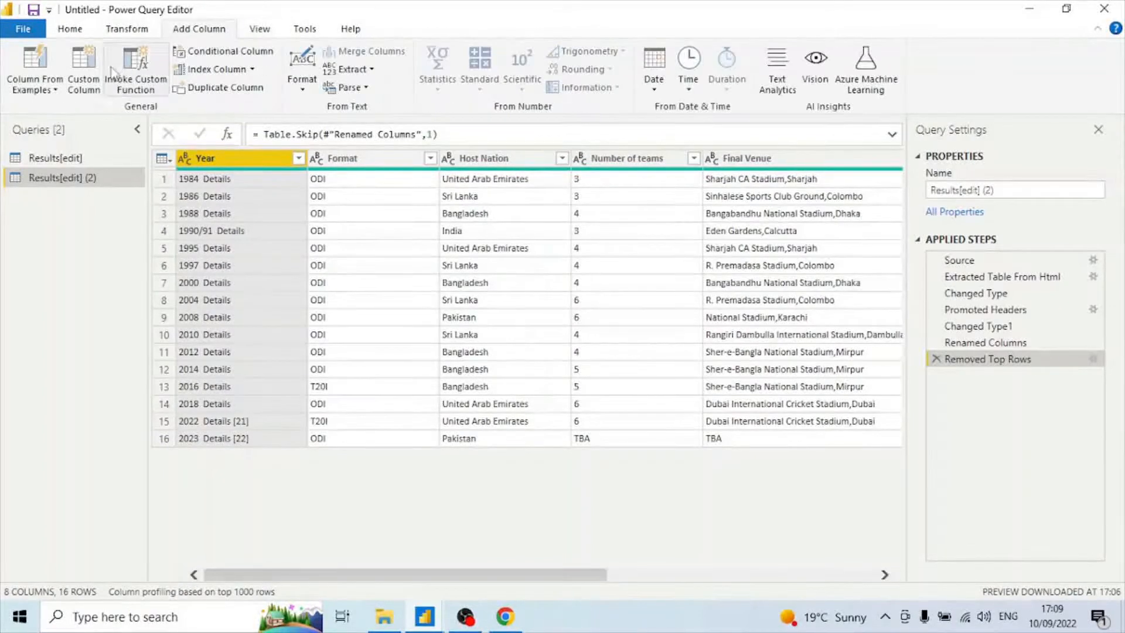
click(37, 91)
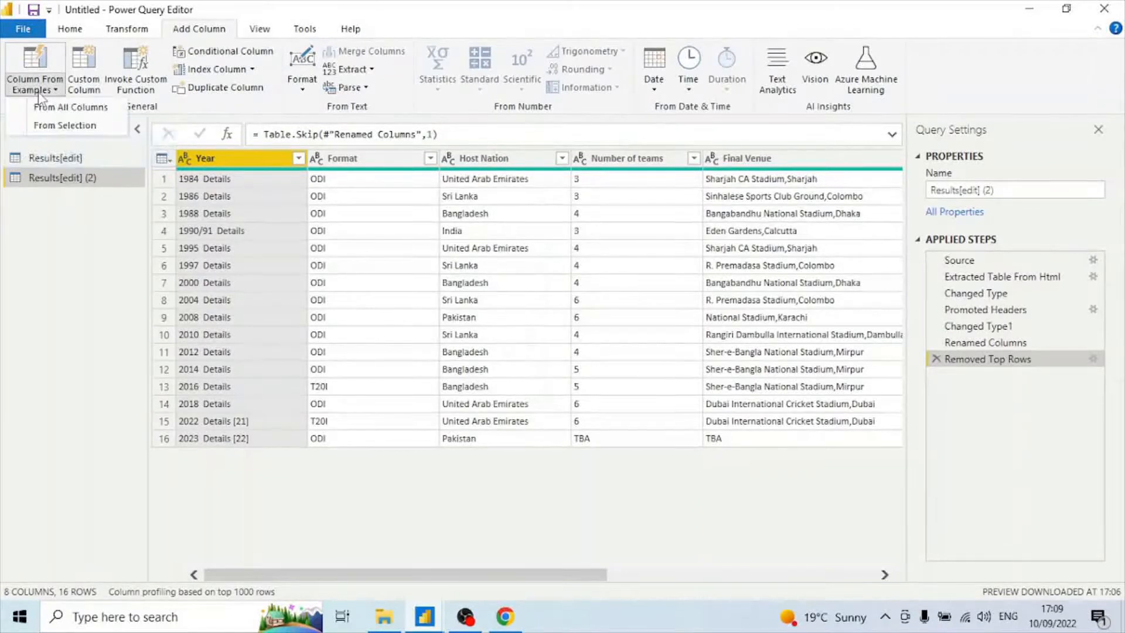
click(86, 124)
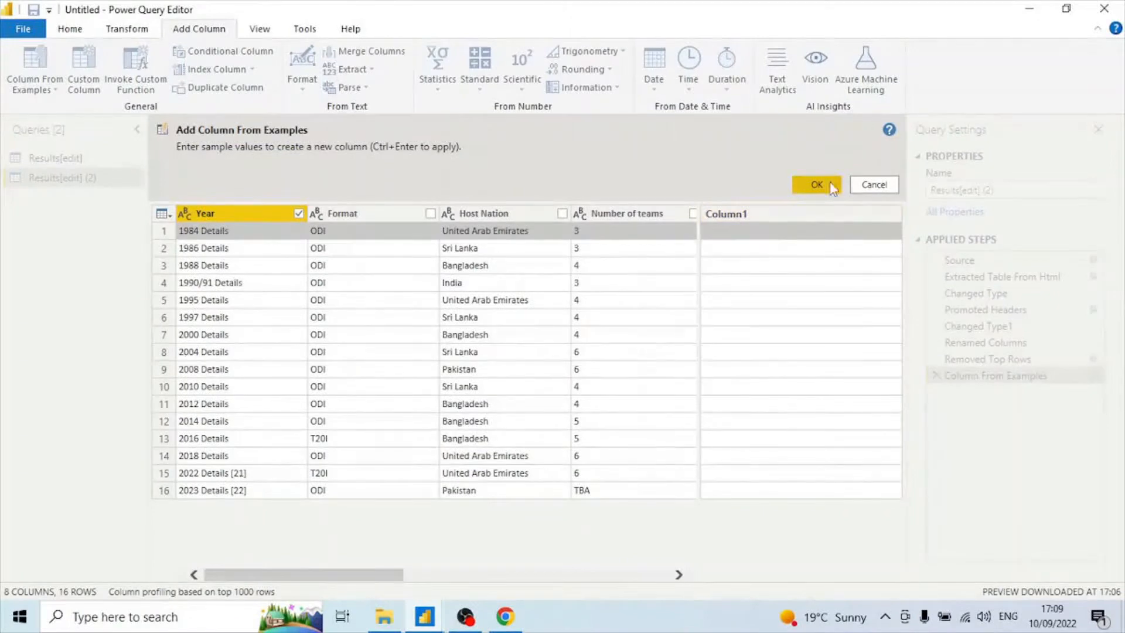
click(725, 234)
text(1)
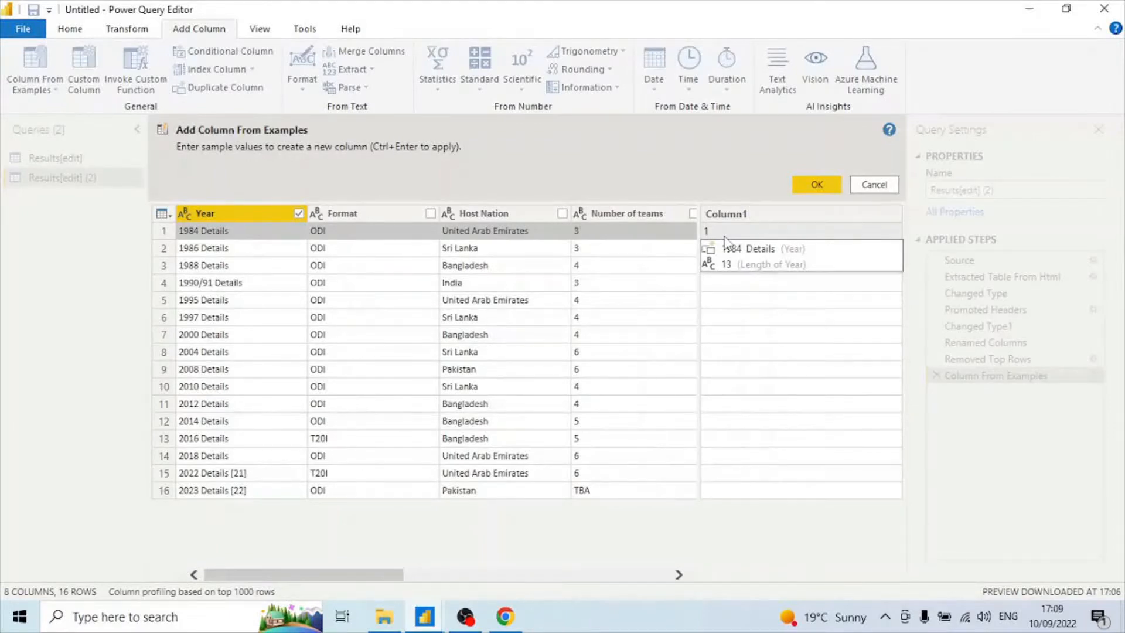
text(984)
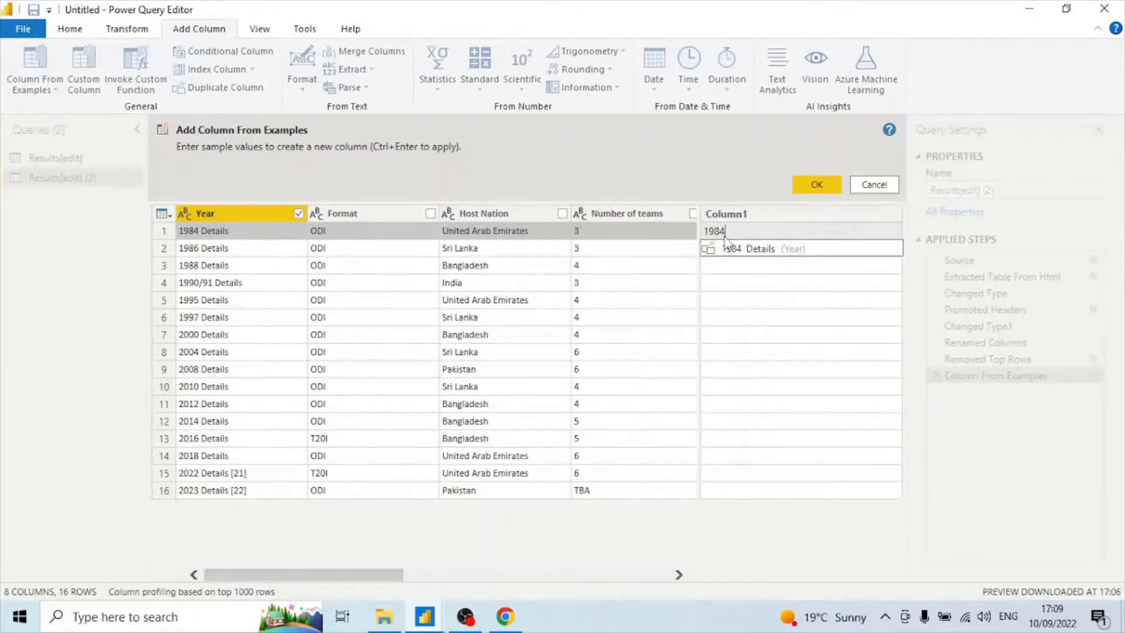
key(Return)
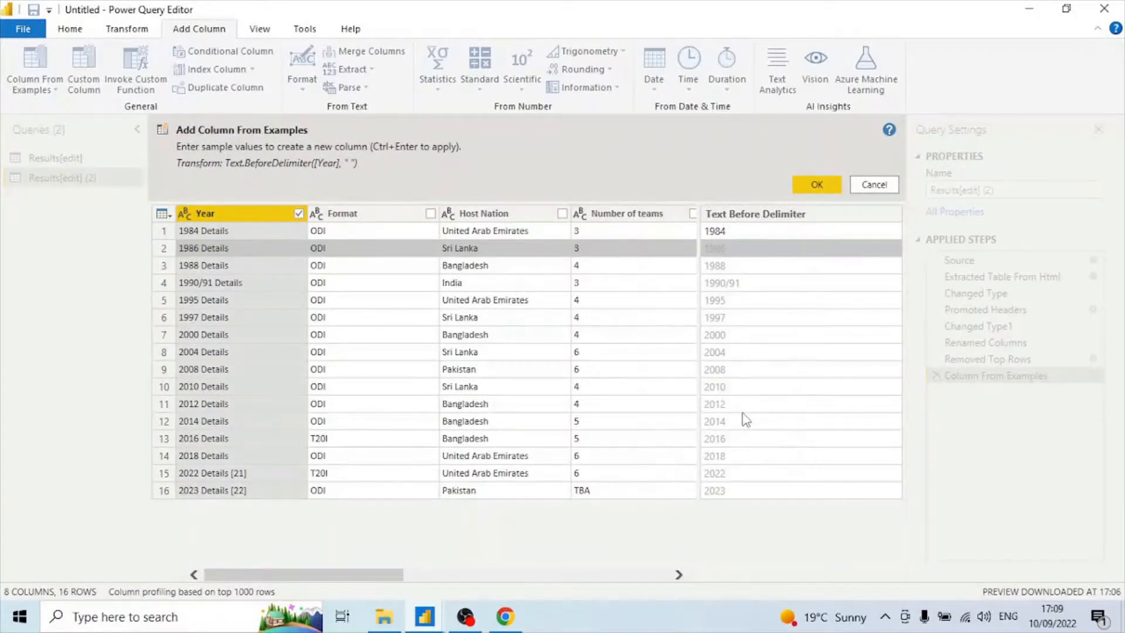
Enter the samples 1986, 1988 and 1990 and confirm the first-four-characters column.
text(1986)
key(Return)
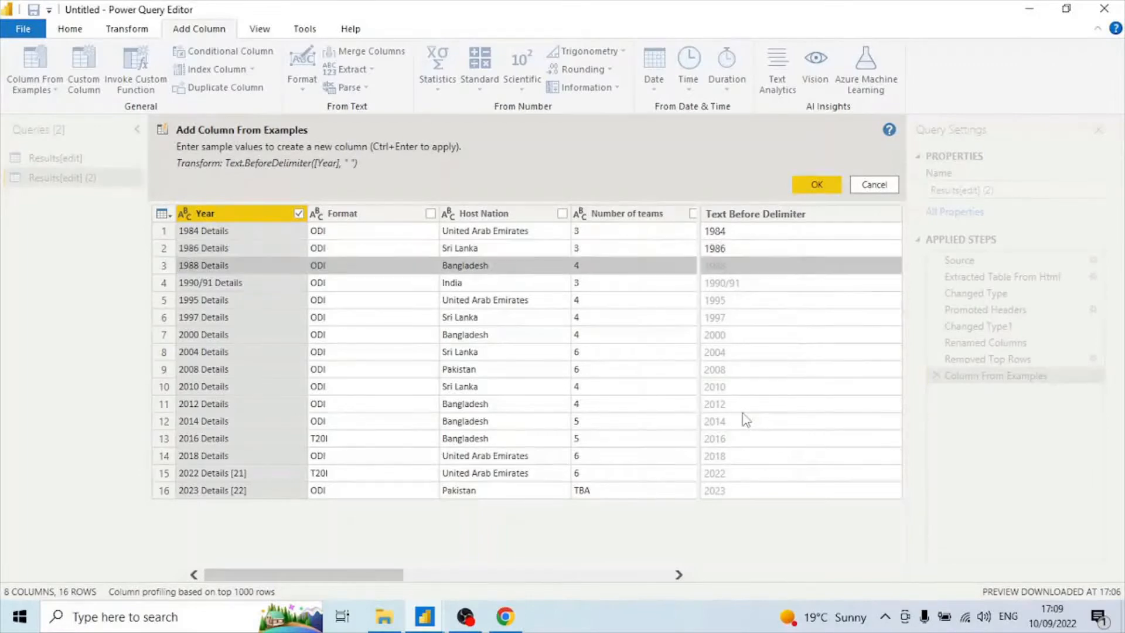
text(1988)
key(Return)
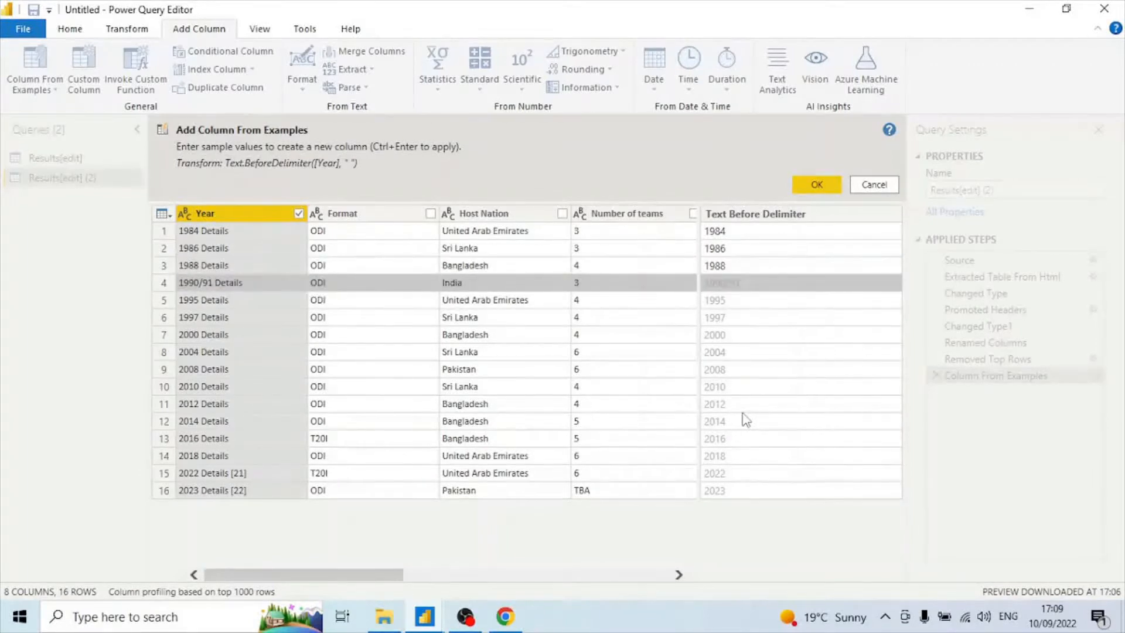
text(199)
key(Return)
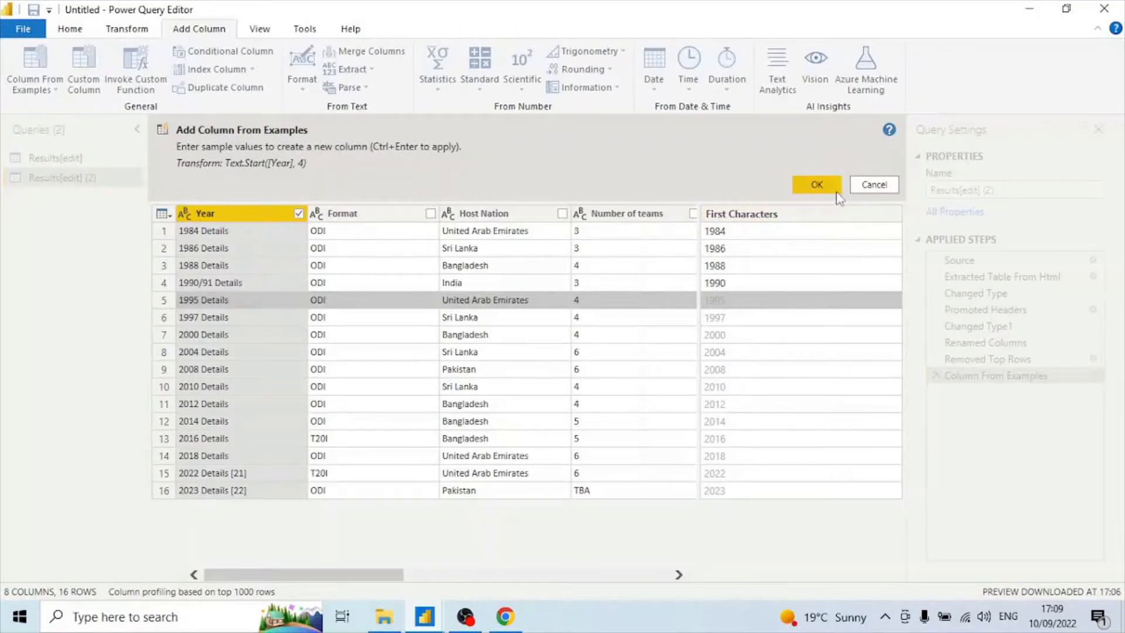
click(815, 184)
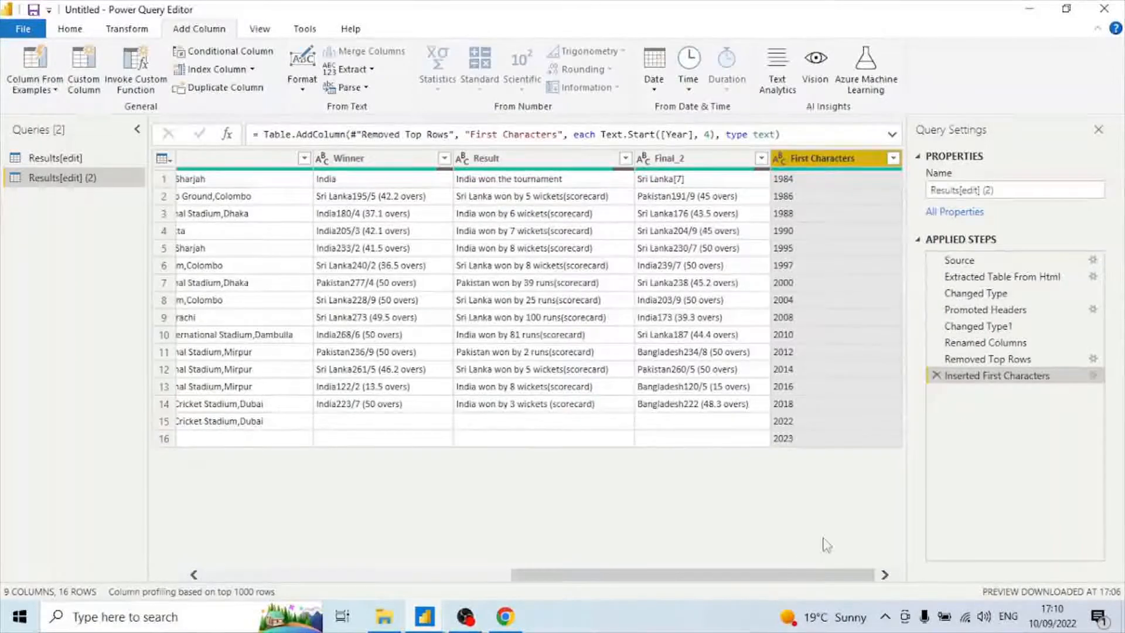
Try to rename the First Characters column to Year.
double_click(846, 164)
text(Yea)
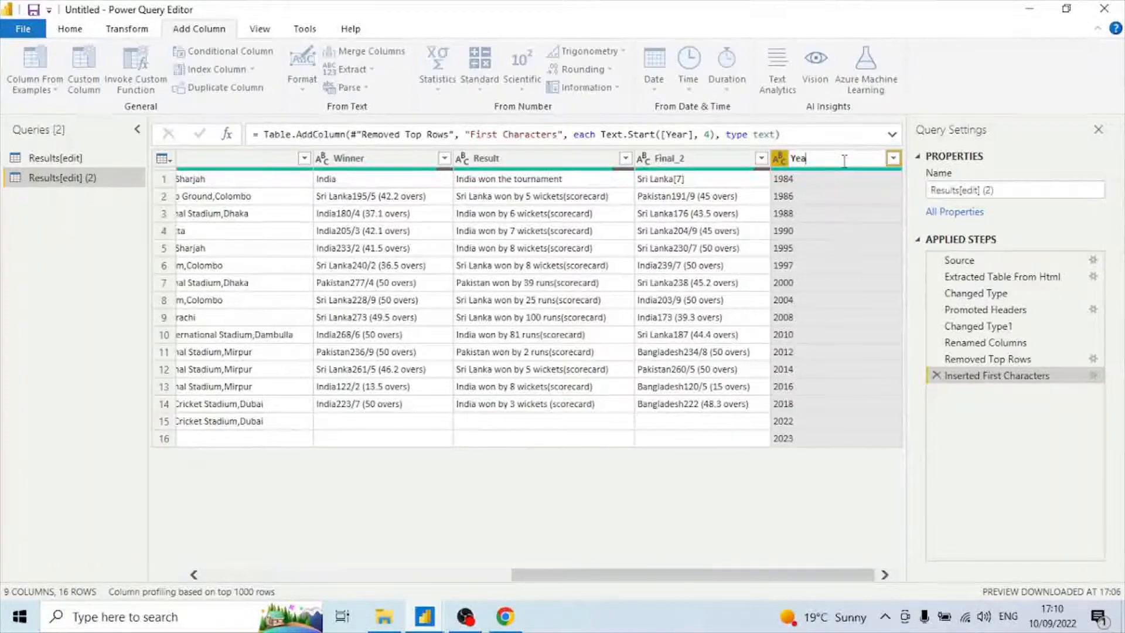
text(r)
key(Return)
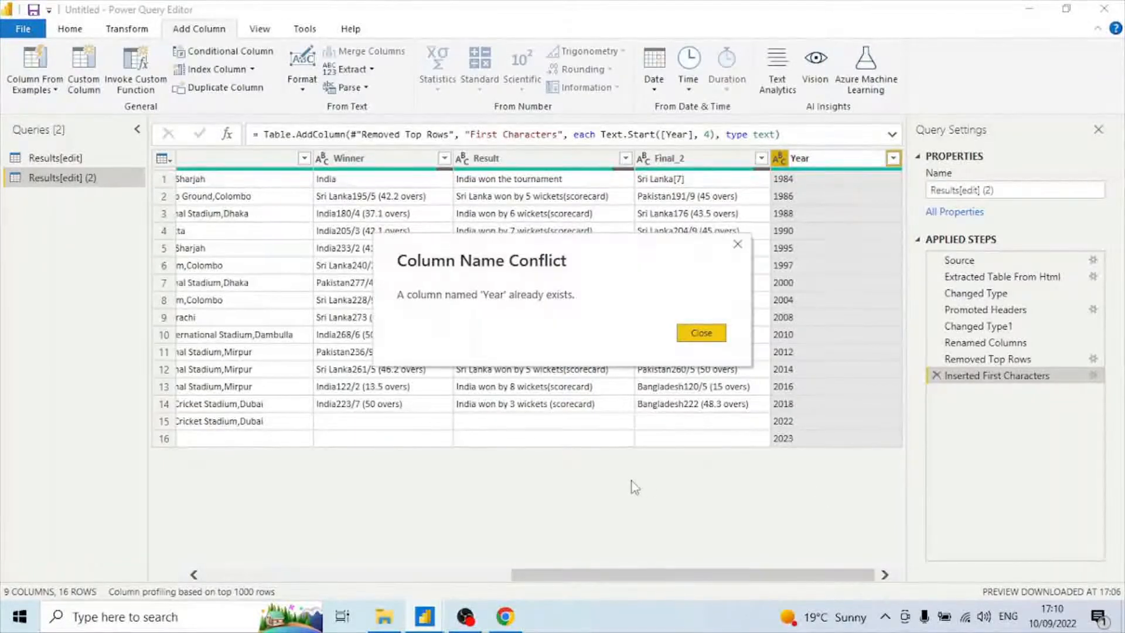
click(702, 333)
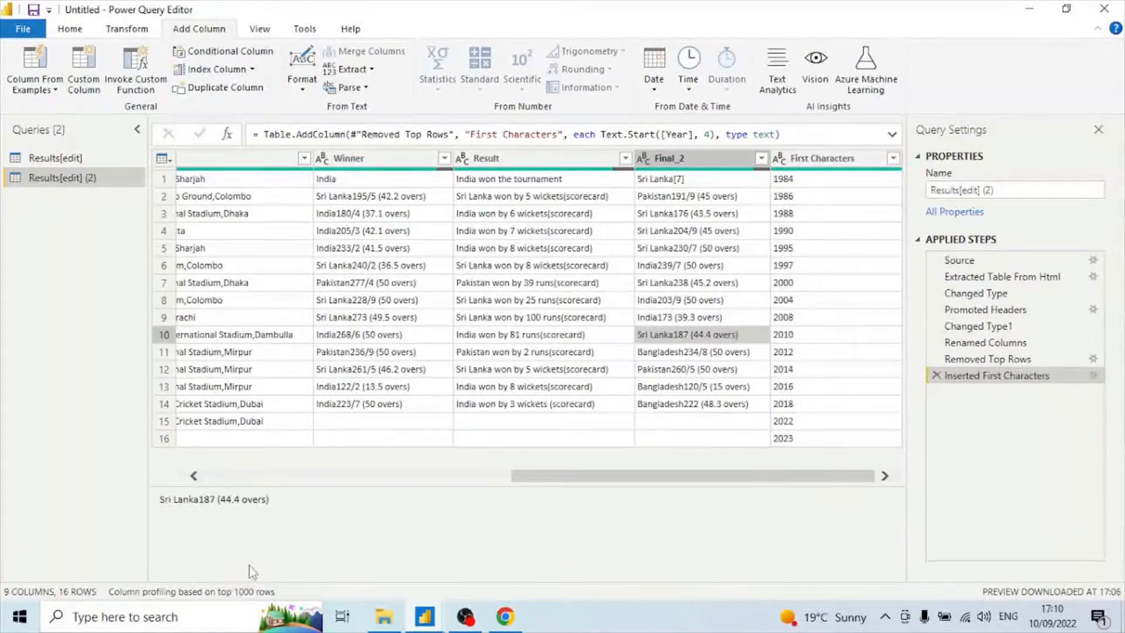
Remove the original Year column.
click(228, 477)
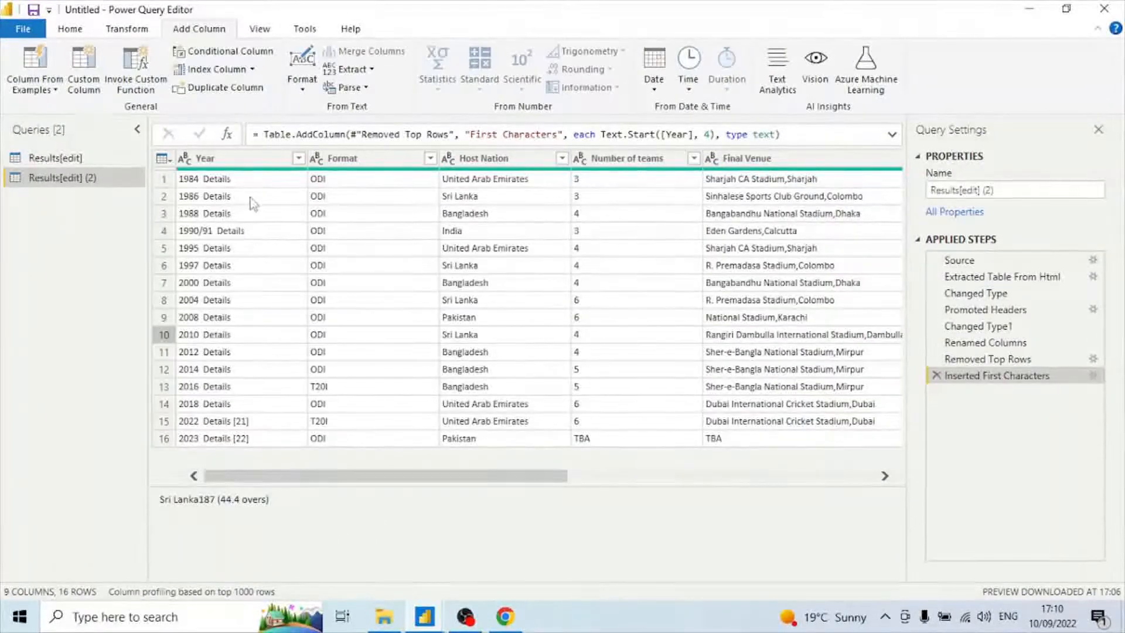
click(237, 159)
right_click(238, 159)
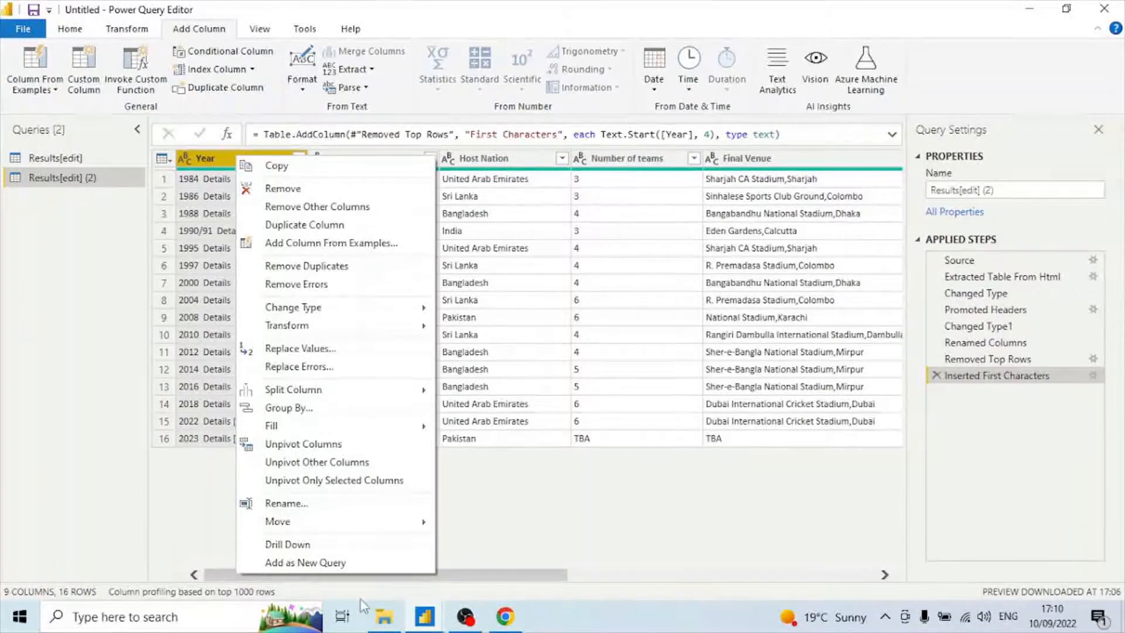
click(314, 190)
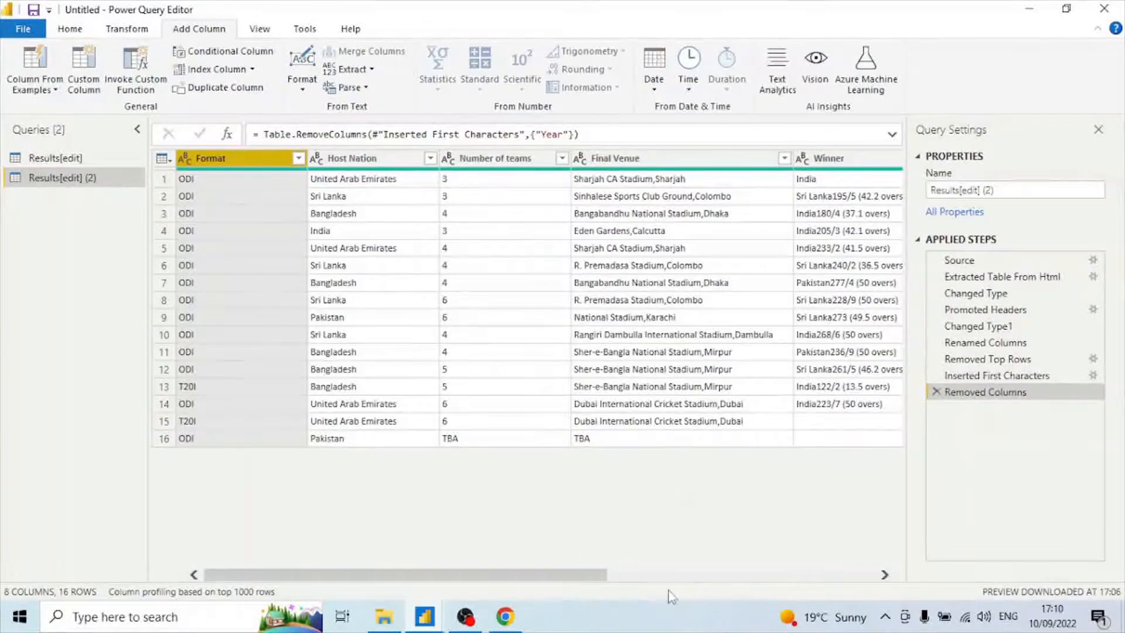
Rename the First Characters column to Year.
drag(586, 580, 905, 586)
click(823, 164)
right_click(823, 164)
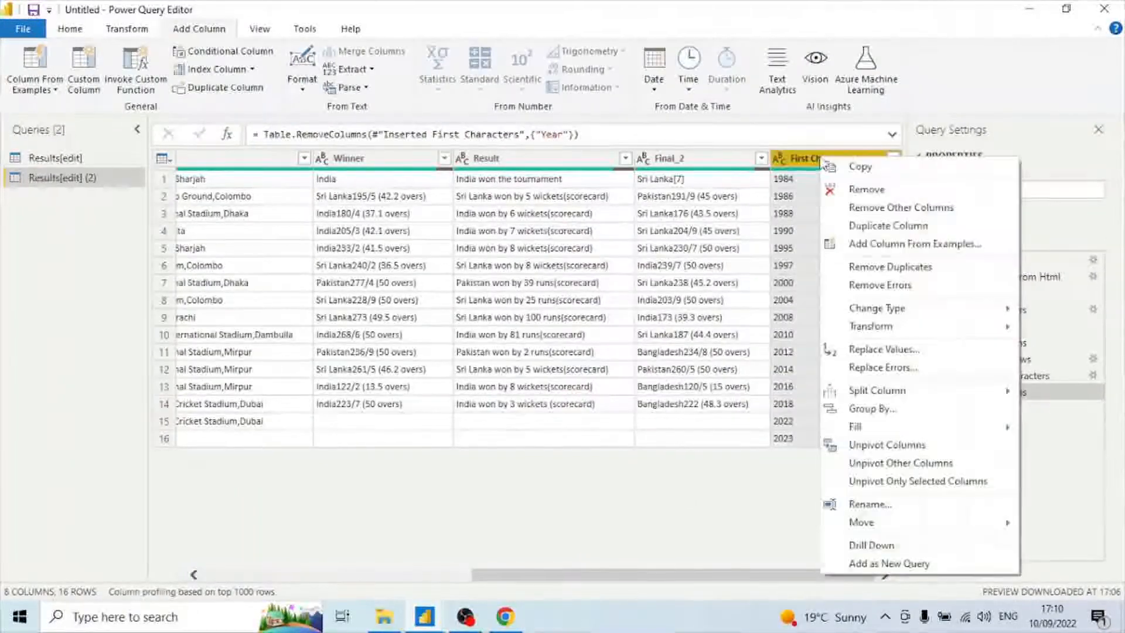
click(891, 511)
text(Year)
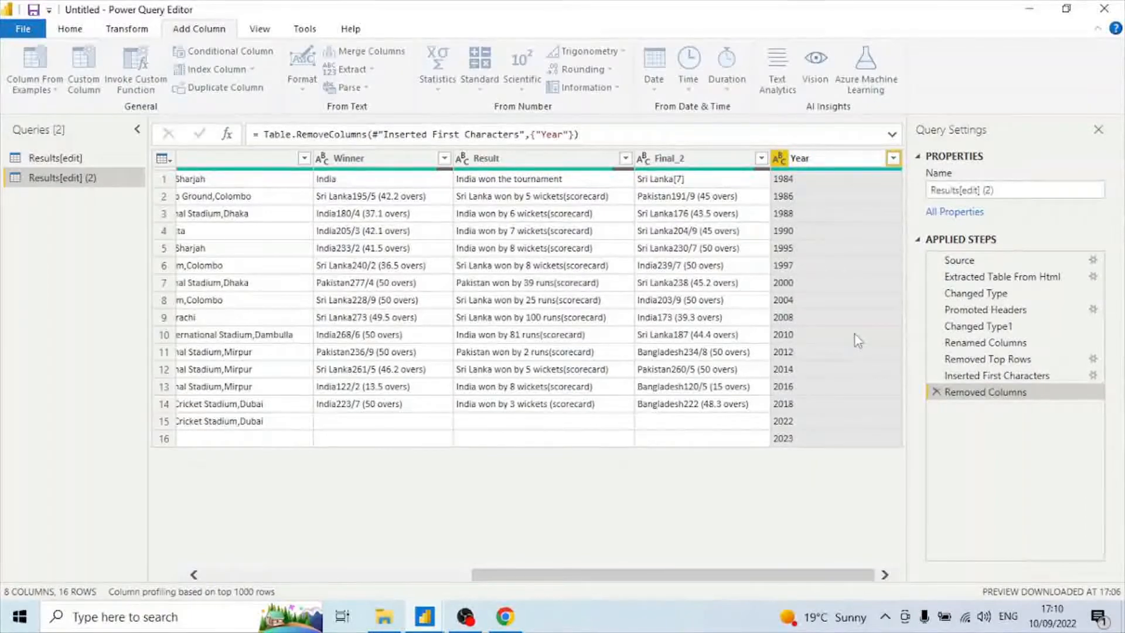
key(Return)
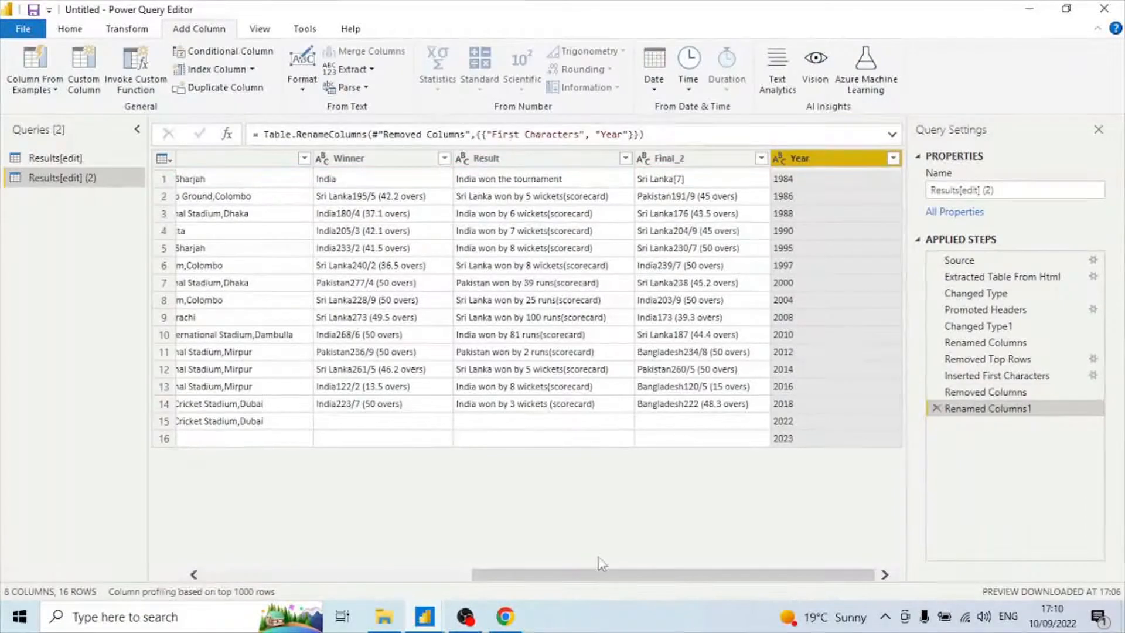
Remove the bottom 2 rows of the table.
drag(535, 580, 219, 566)
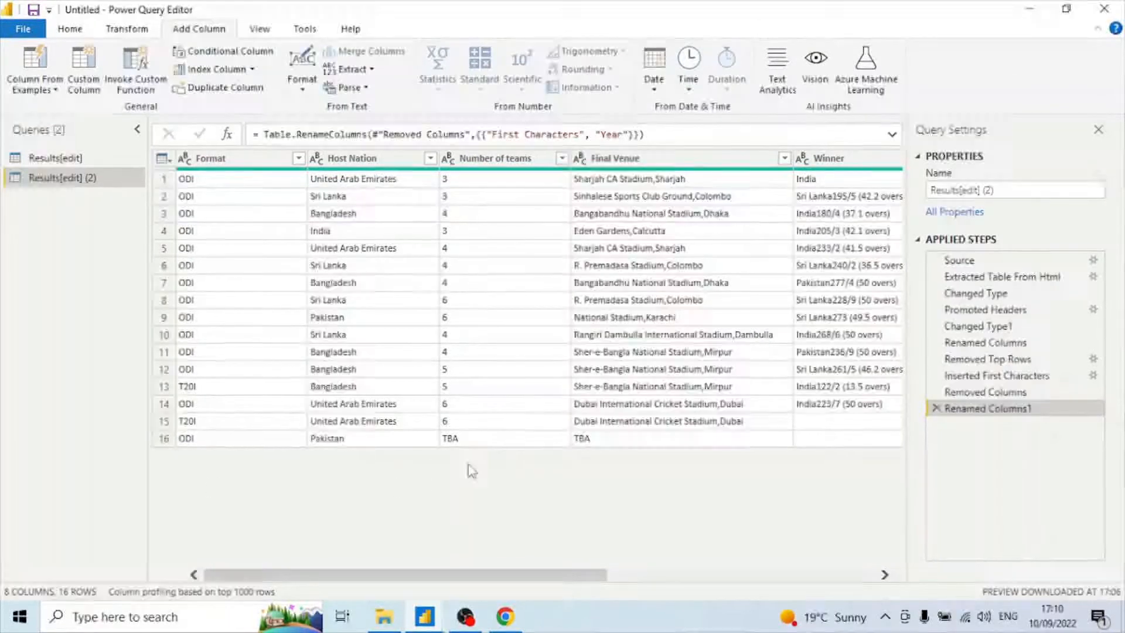
click(167, 445)
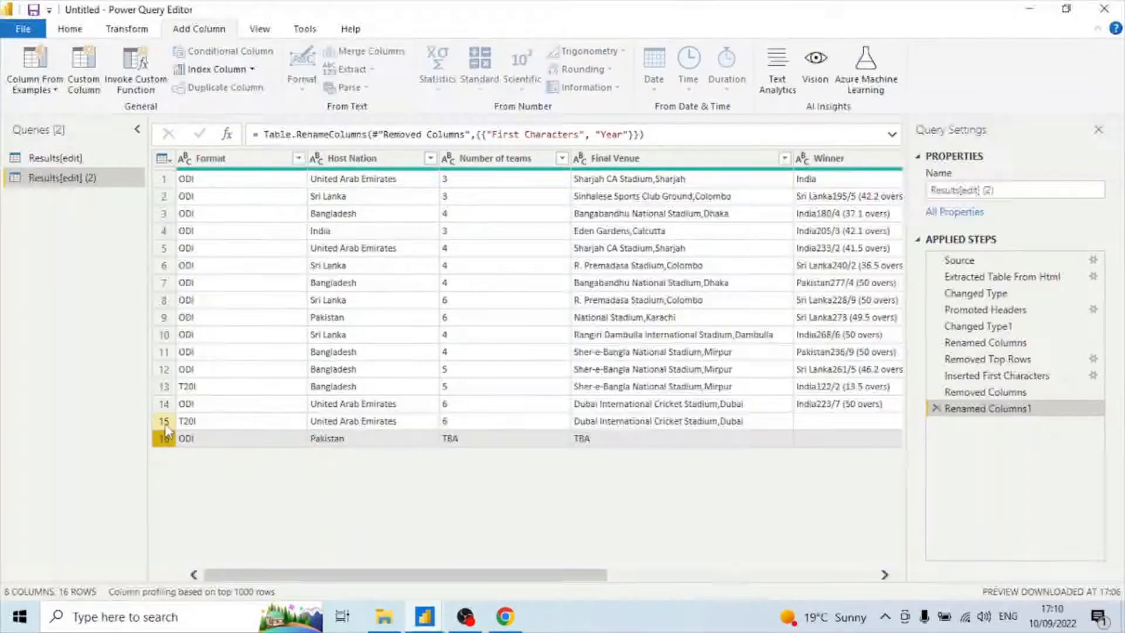
click(164, 423)
drag(550, 475, 620, 481)
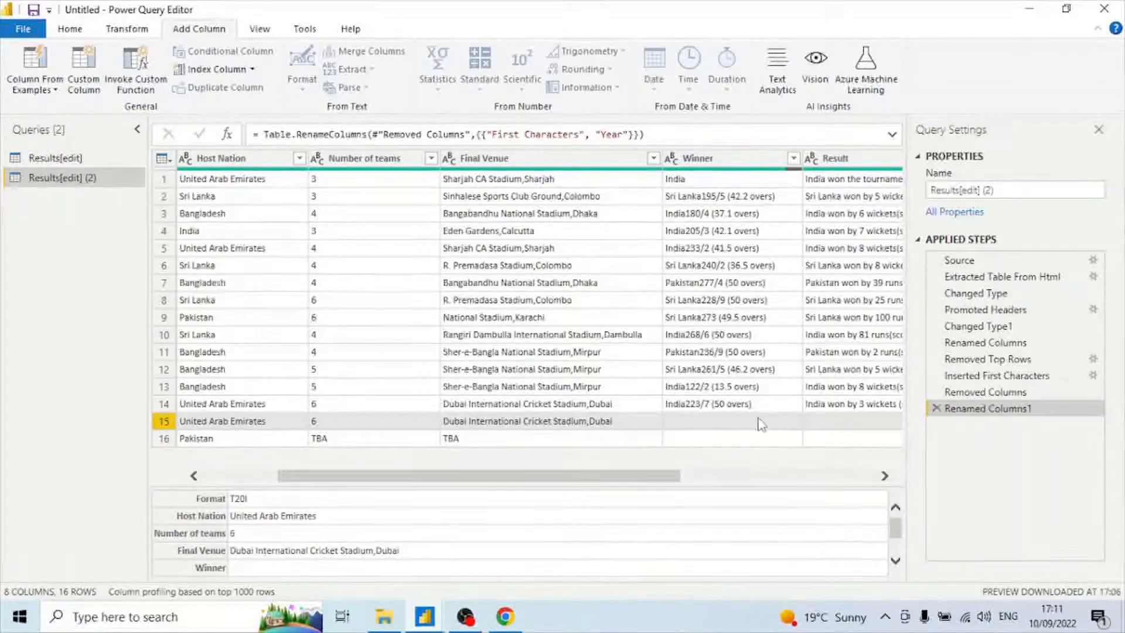
drag(620, 476, 460, 482)
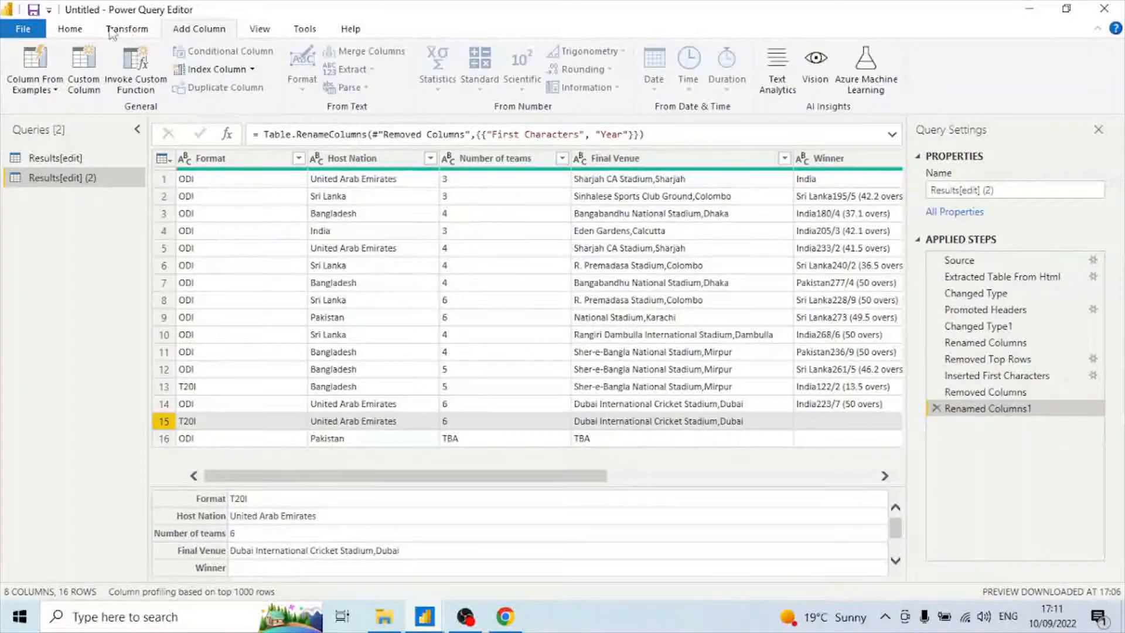
click(73, 30)
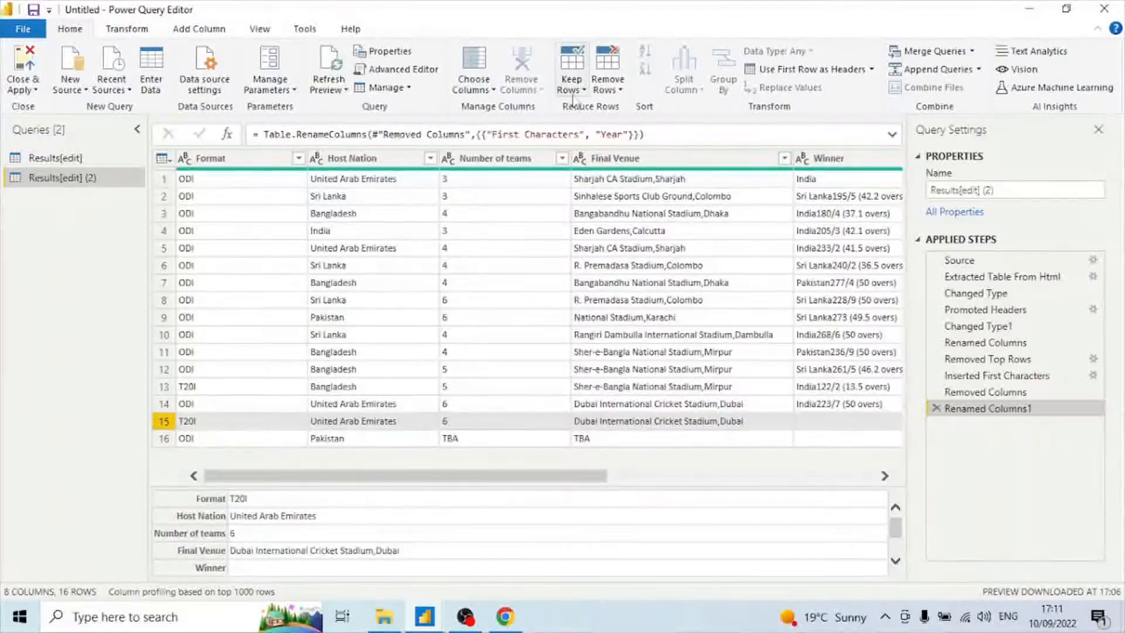
click(620, 90)
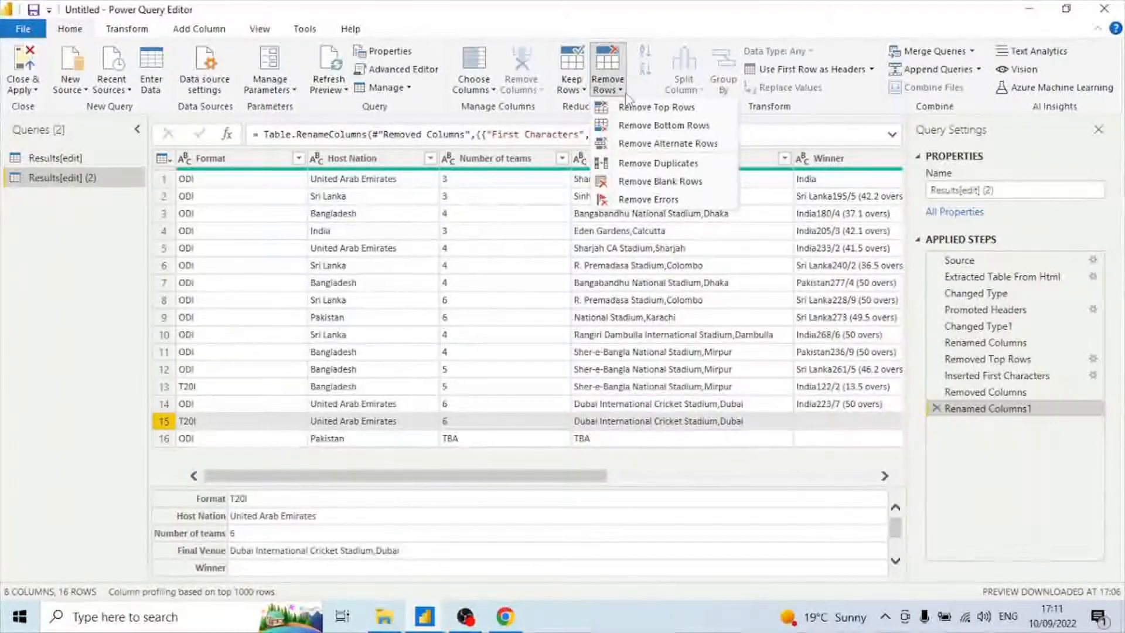
click(687, 131)
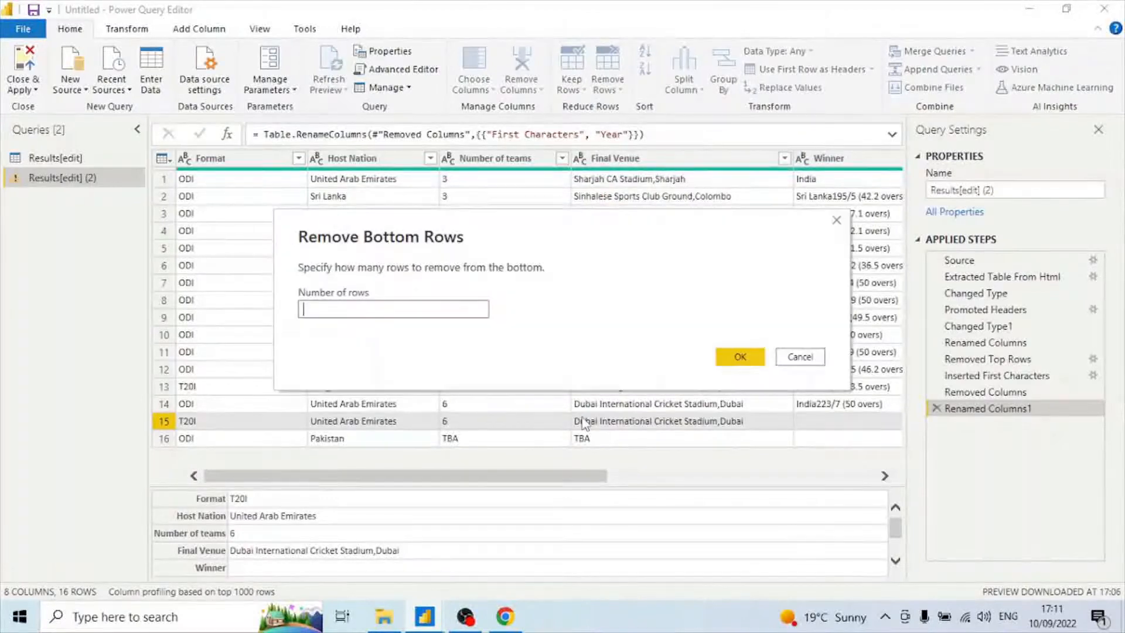
text(2)
click(747, 357)
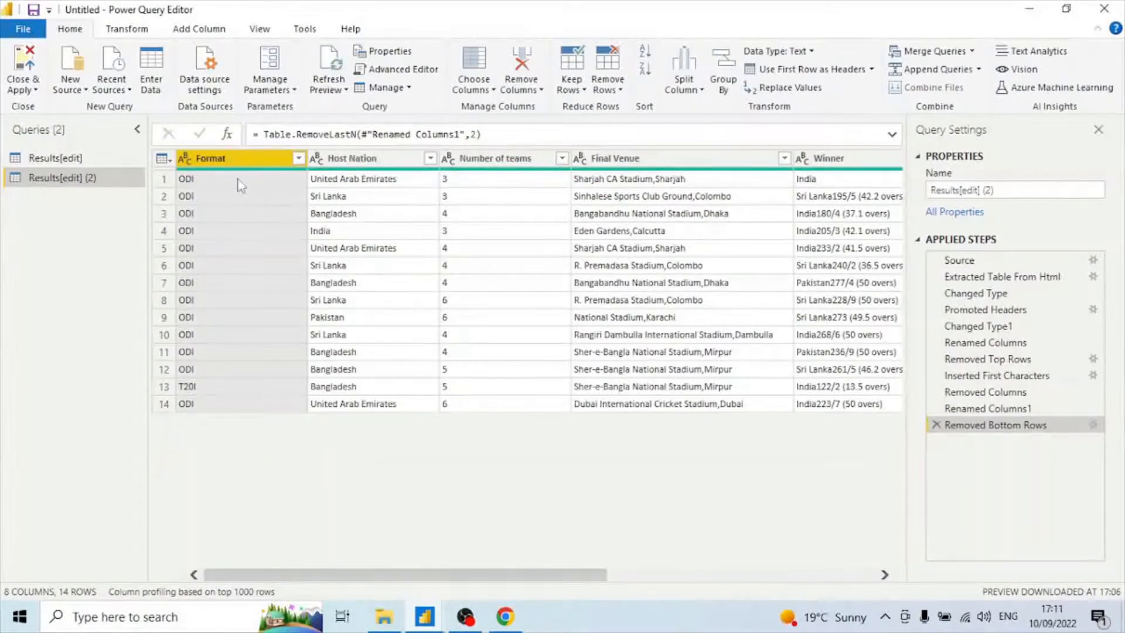
Change the Number of teams column's data type to Whole Number.
drag(596, 576, 407, 577)
click(449, 161)
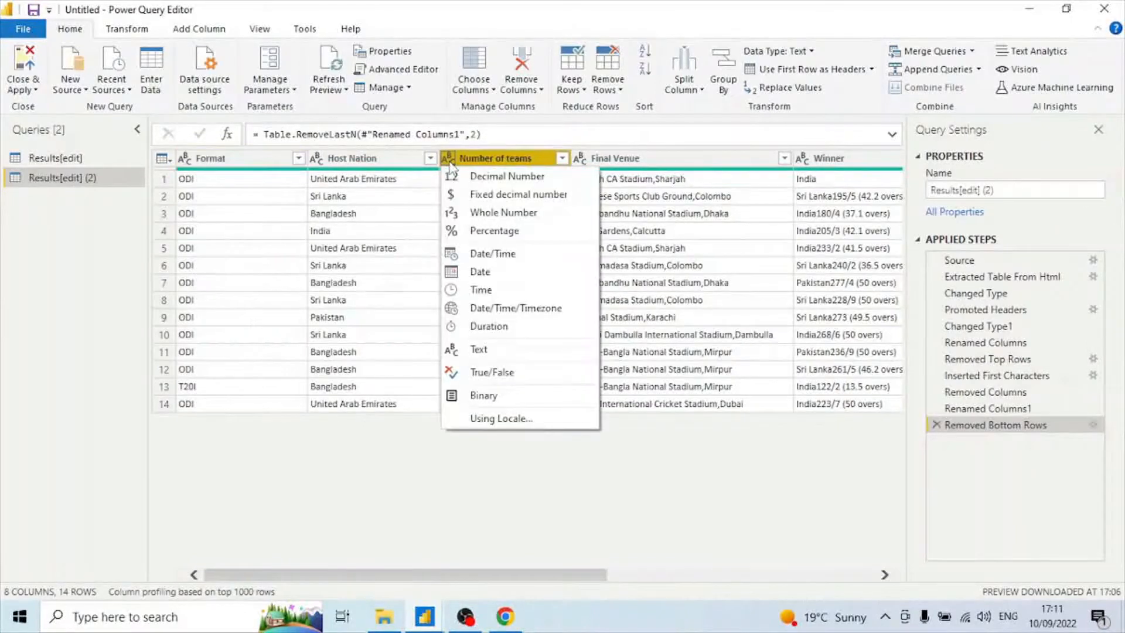
click(517, 212)
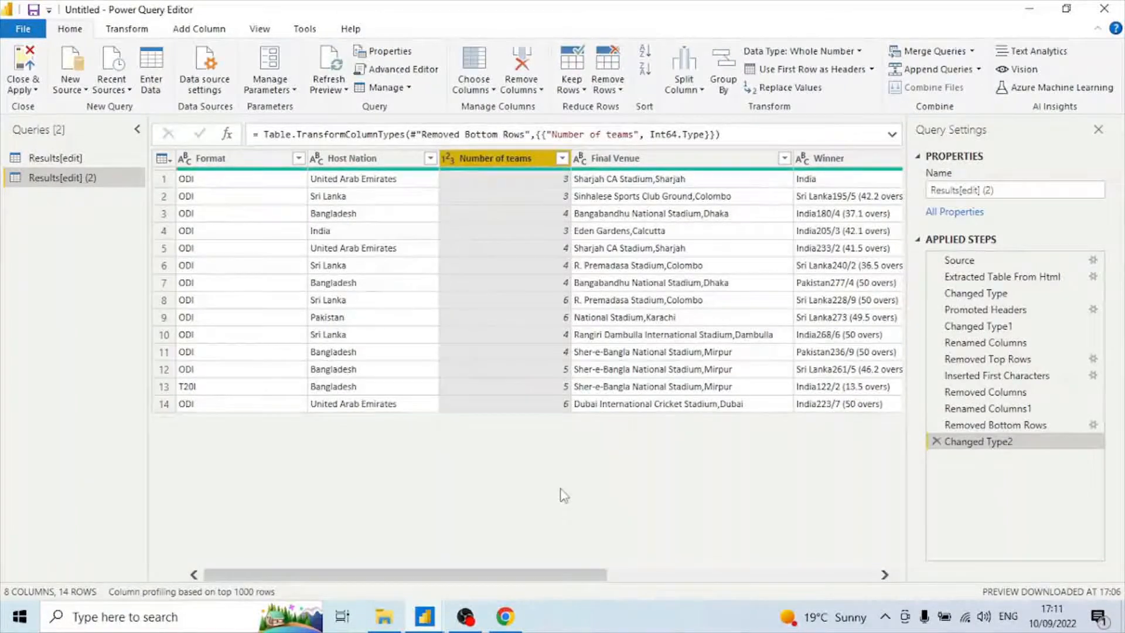
drag(575, 573, 710, 590)
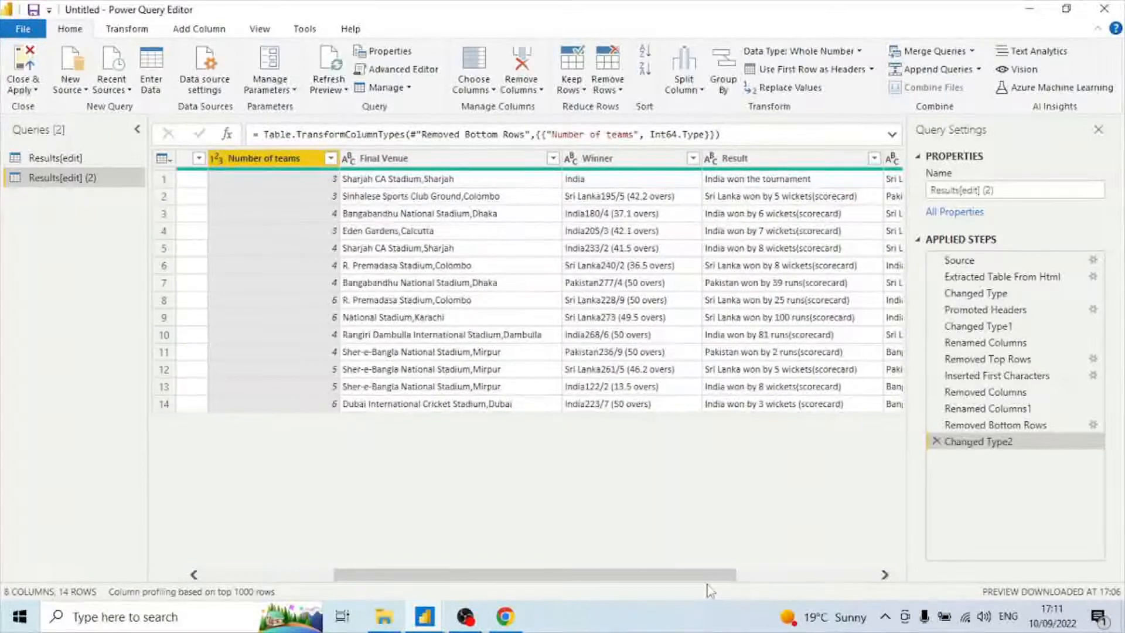
Remove the Final Venue column.
right_click(430, 164)
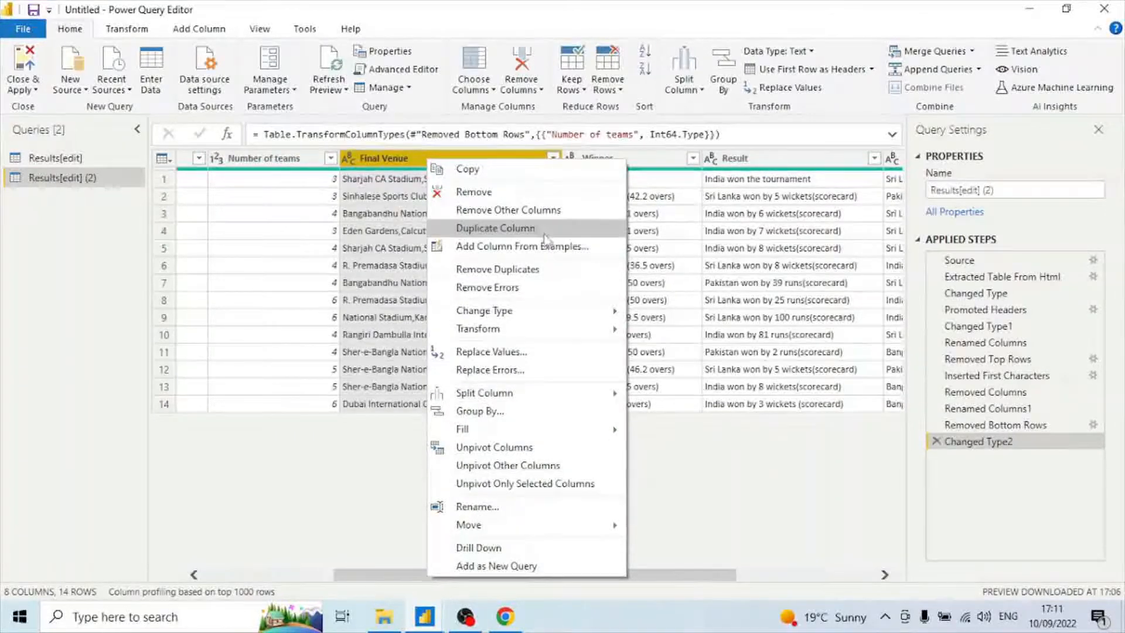
click(517, 192)
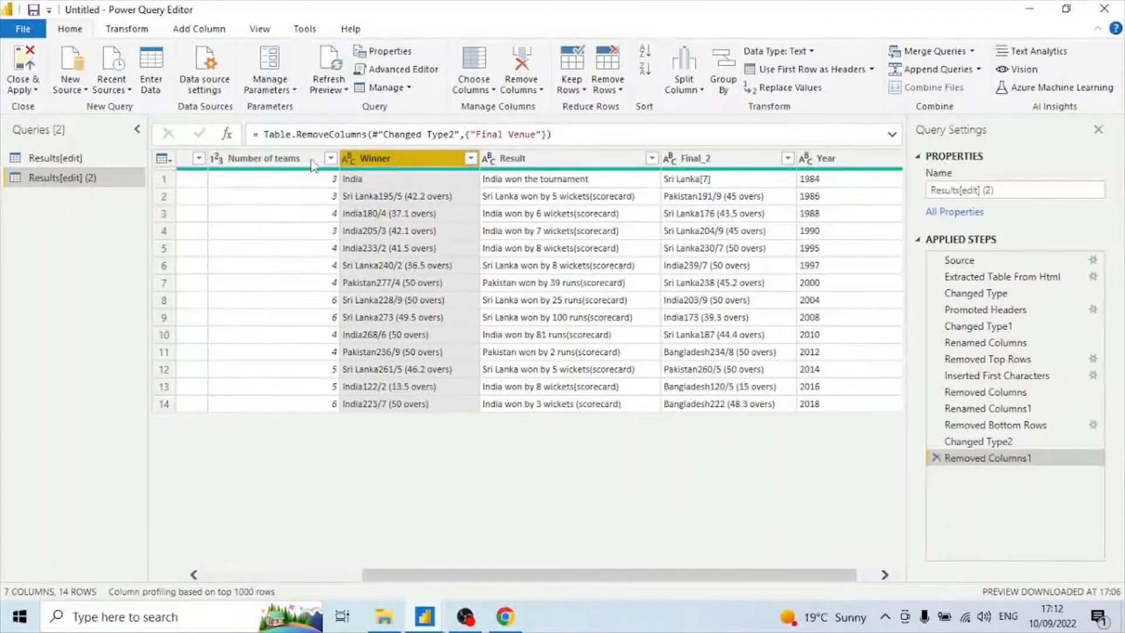
click(126, 29)
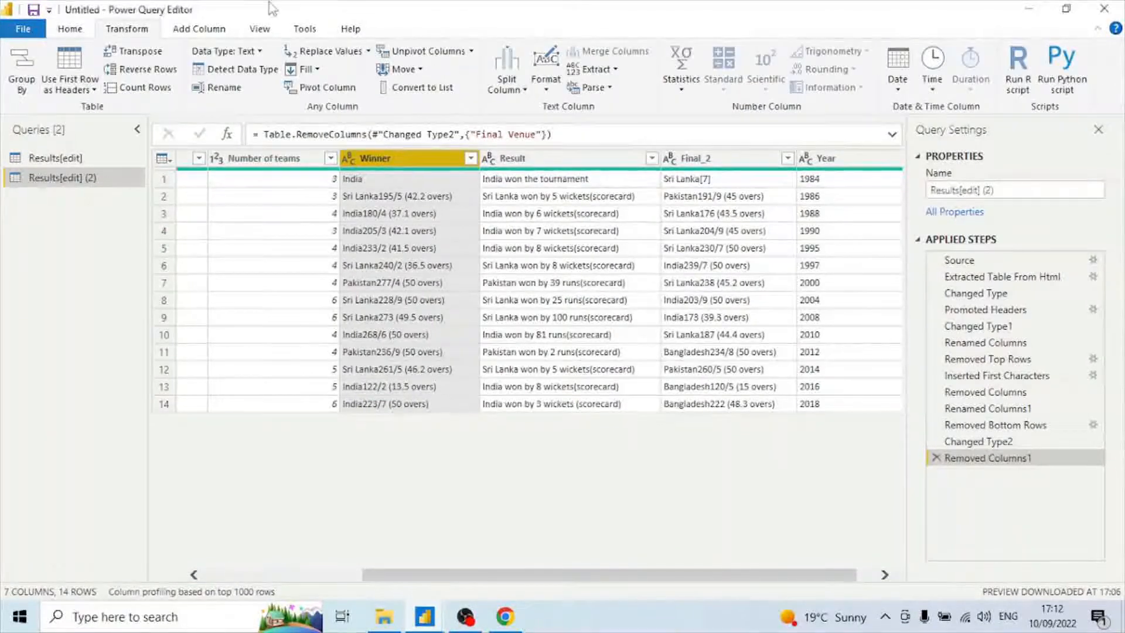
Add a column from examples of the selected Winner column, entering India, Sri Lanka, India and India as sample values.
click(199, 29)
click(36, 88)
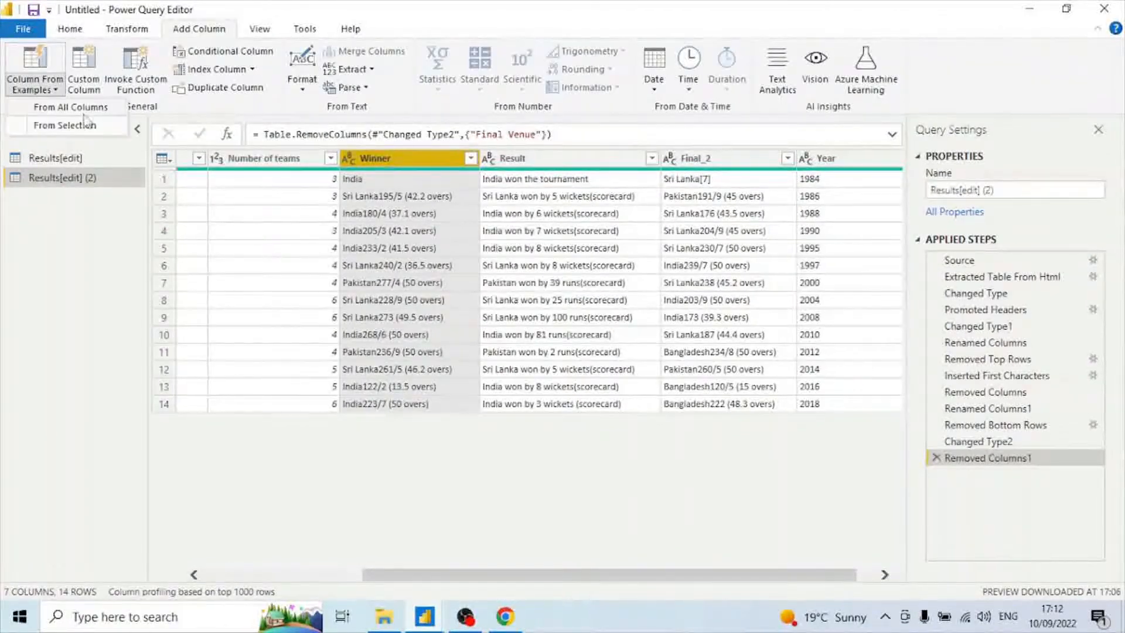
click(85, 124)
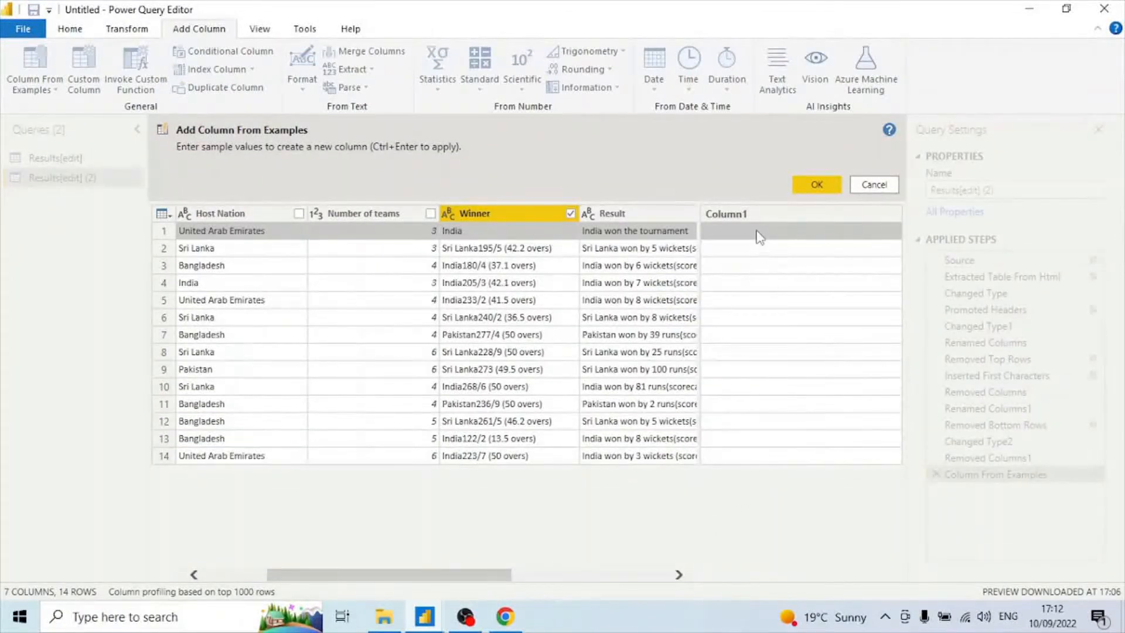
text(India)
key(Return)
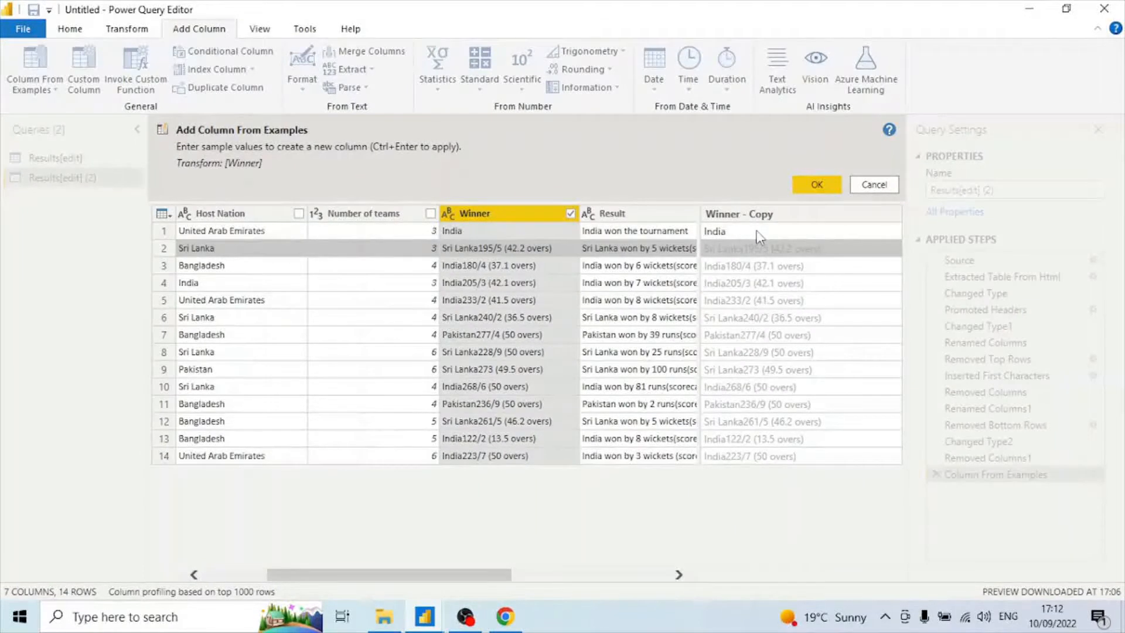
text(Sri )
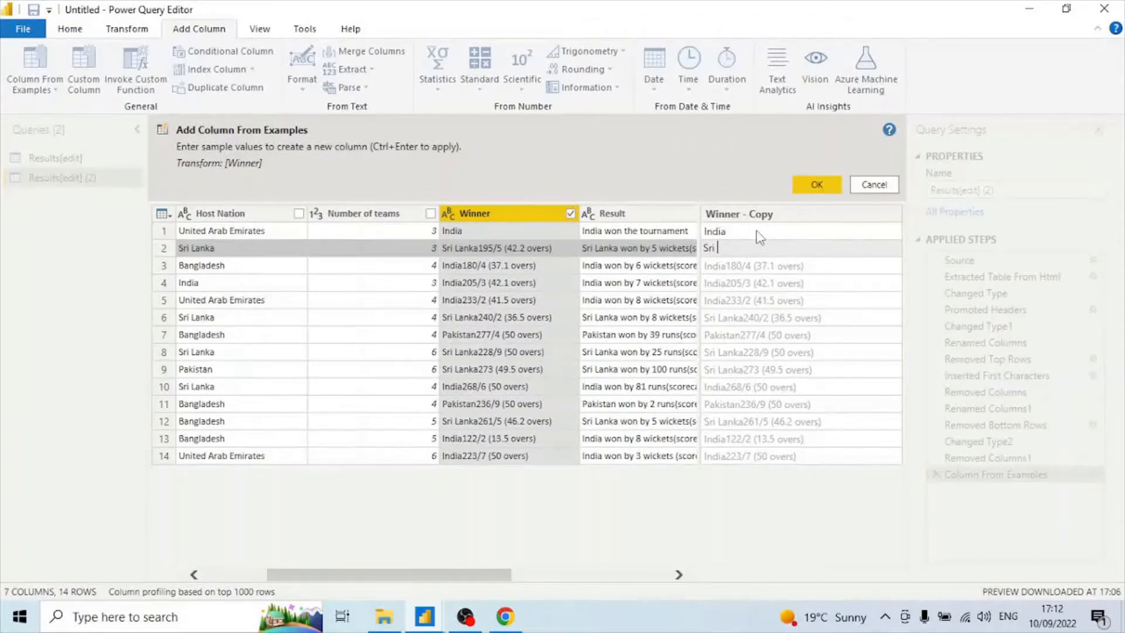
text(Lanka)
key(Return)
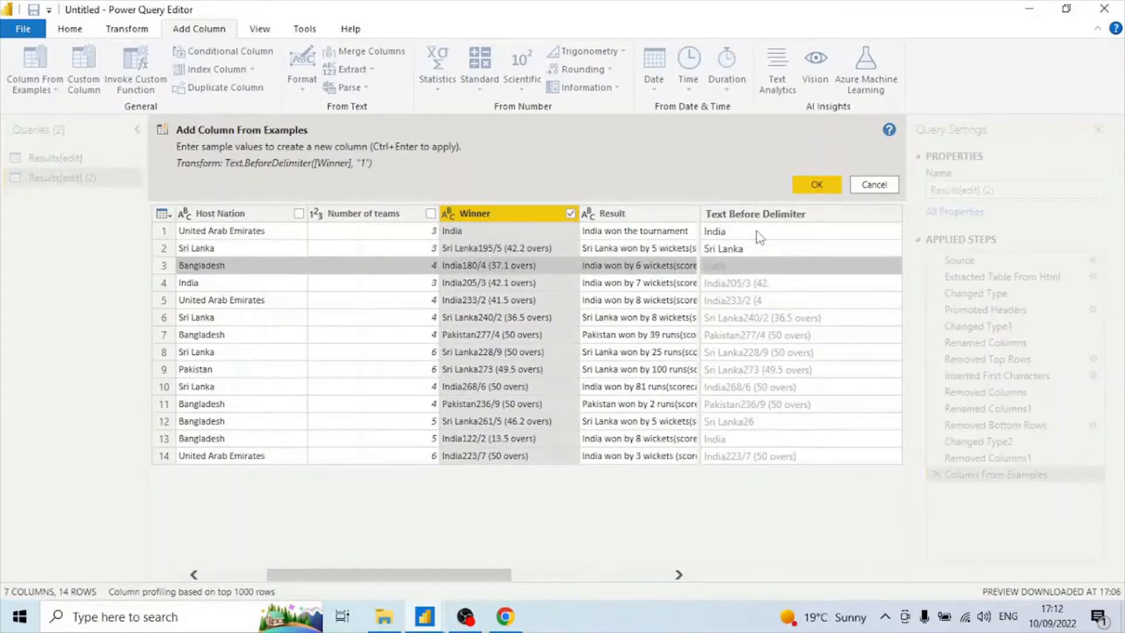
text(India)
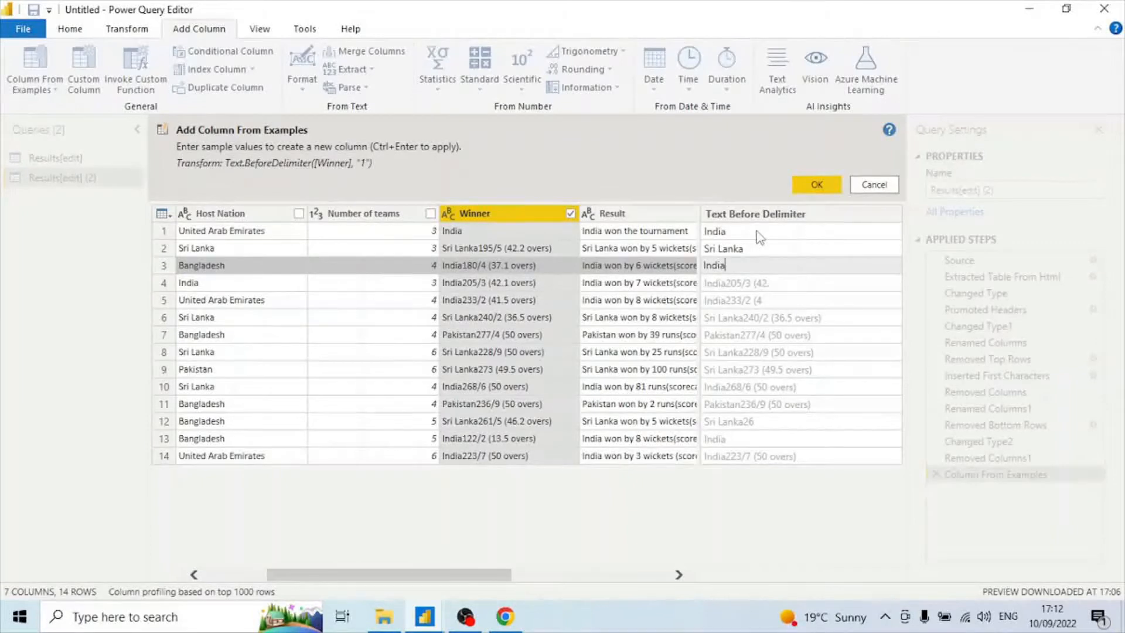
key(Return)
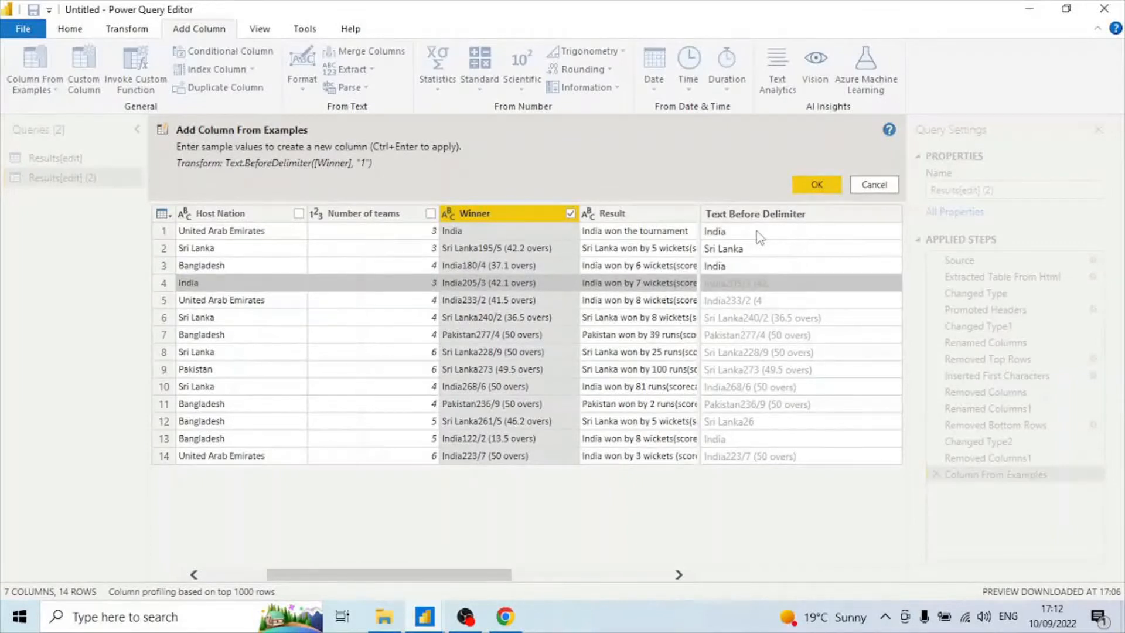
text(India)
key(Return)
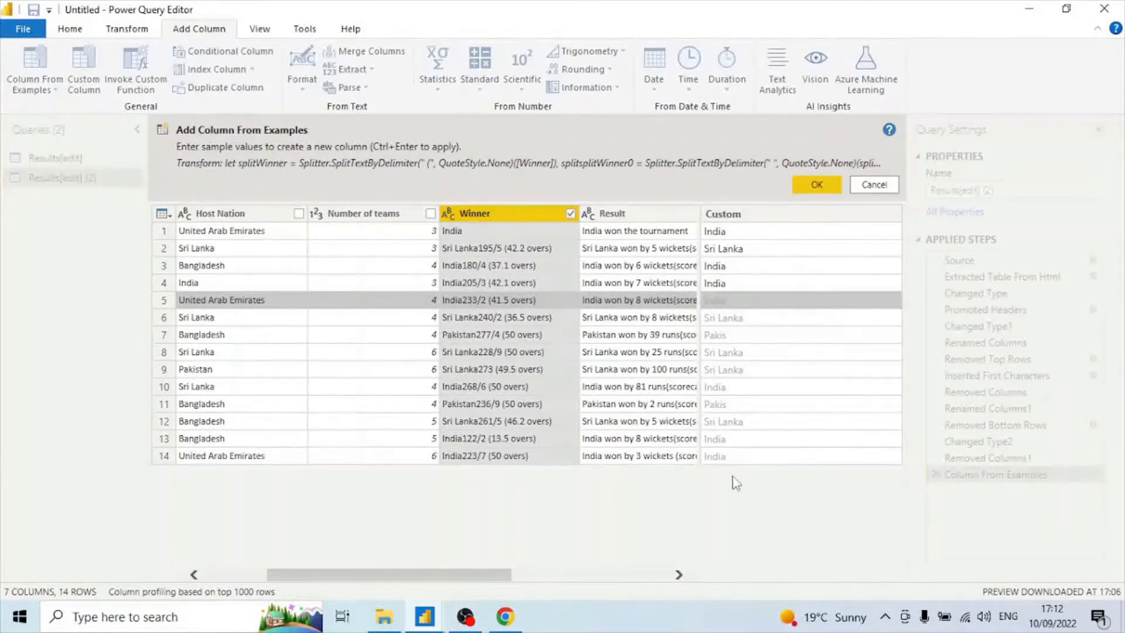
click(818, 184)
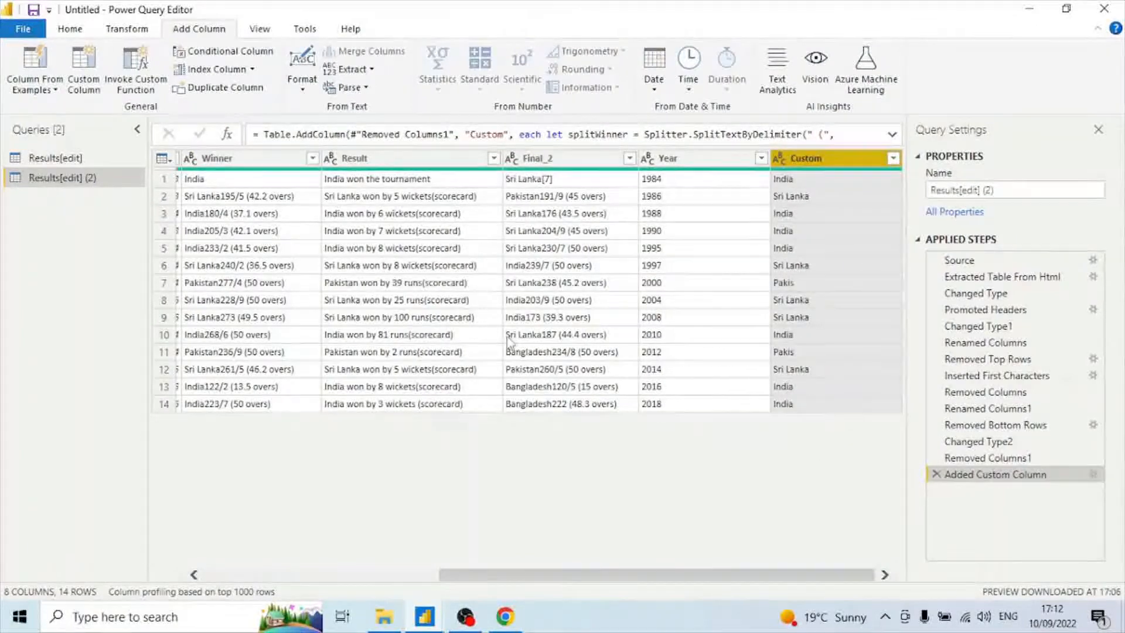
Remove the original Winner column.
click(253, 162)
right_click(253, 162)
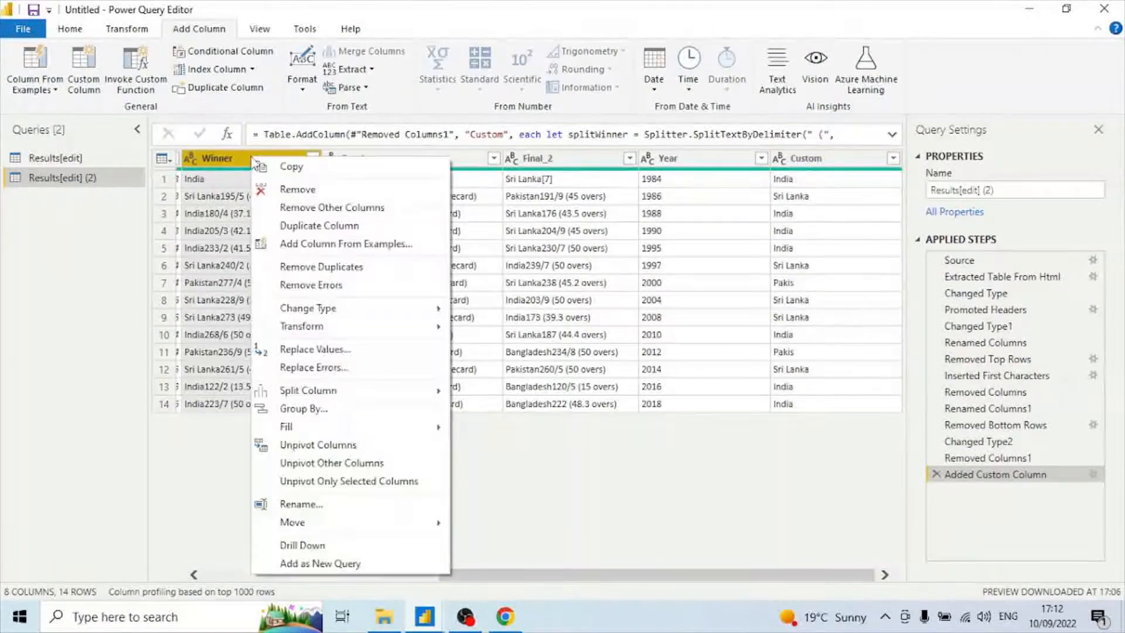
click(275, 188)
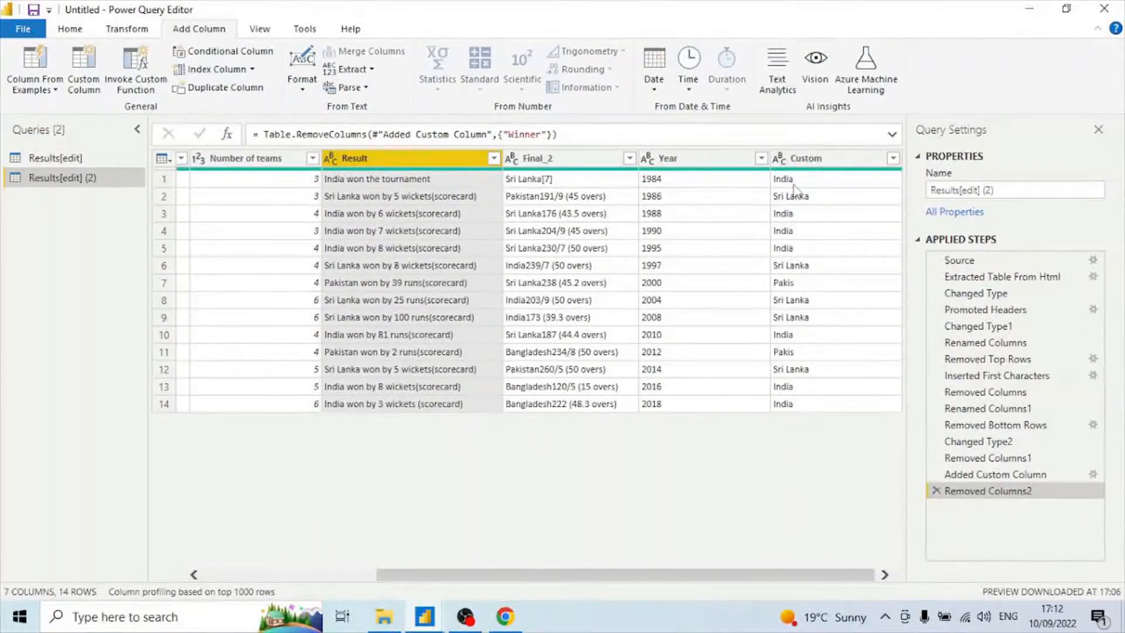
Rename the Custom column to Winner.
click(833, 164)
right_click(833, 166)
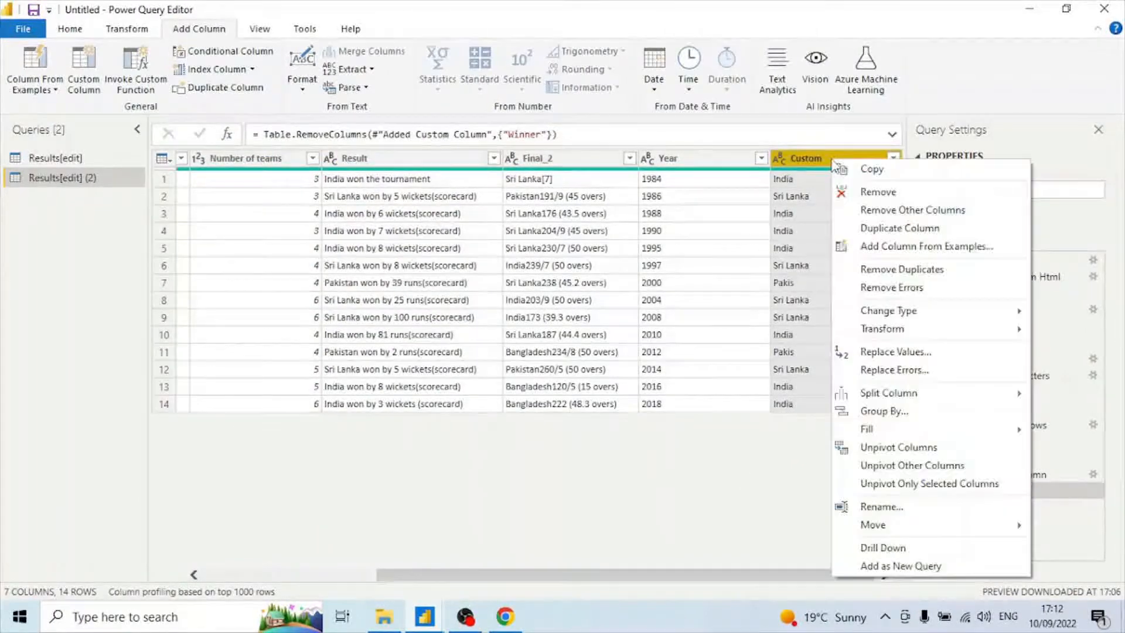
click(918, 511)
text(Winner)
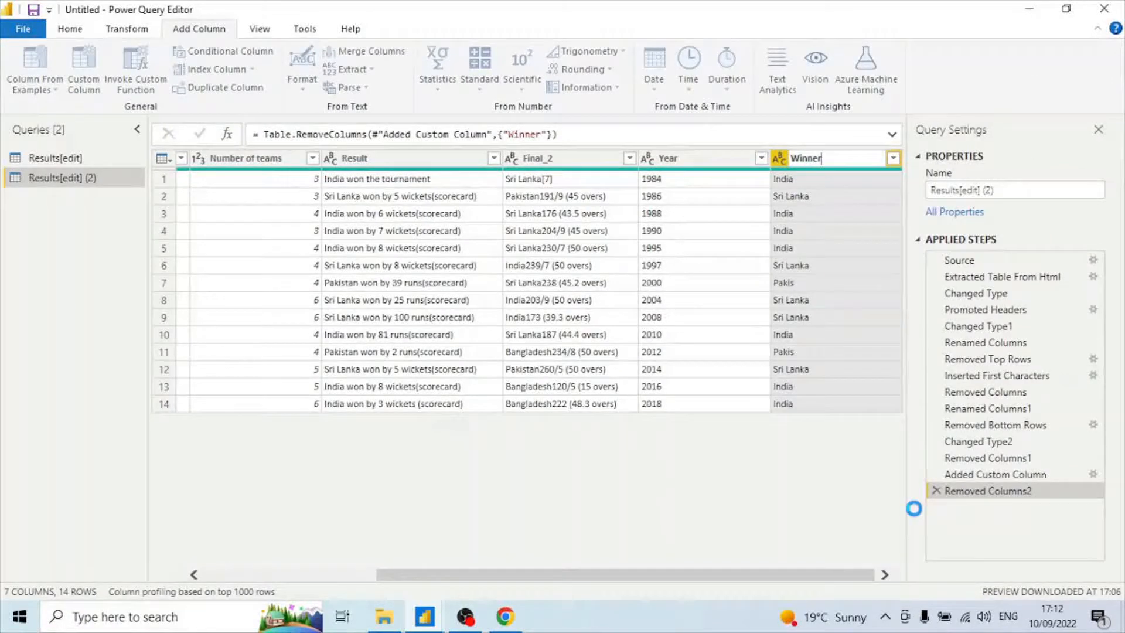
key(Return)
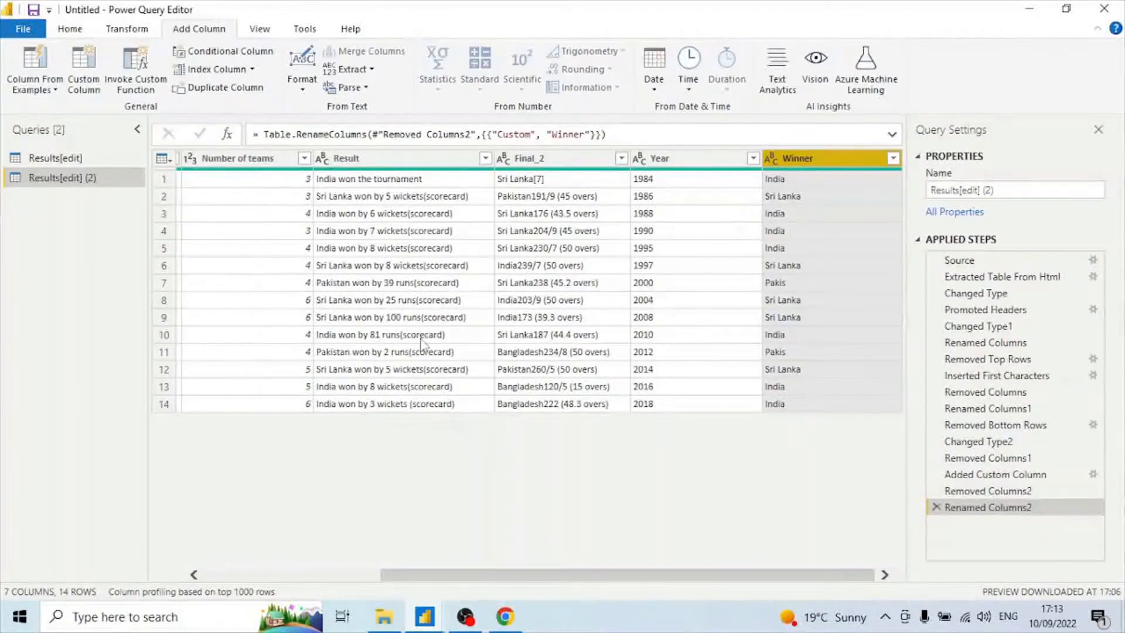
Remove the Result column.
click(393, 167)
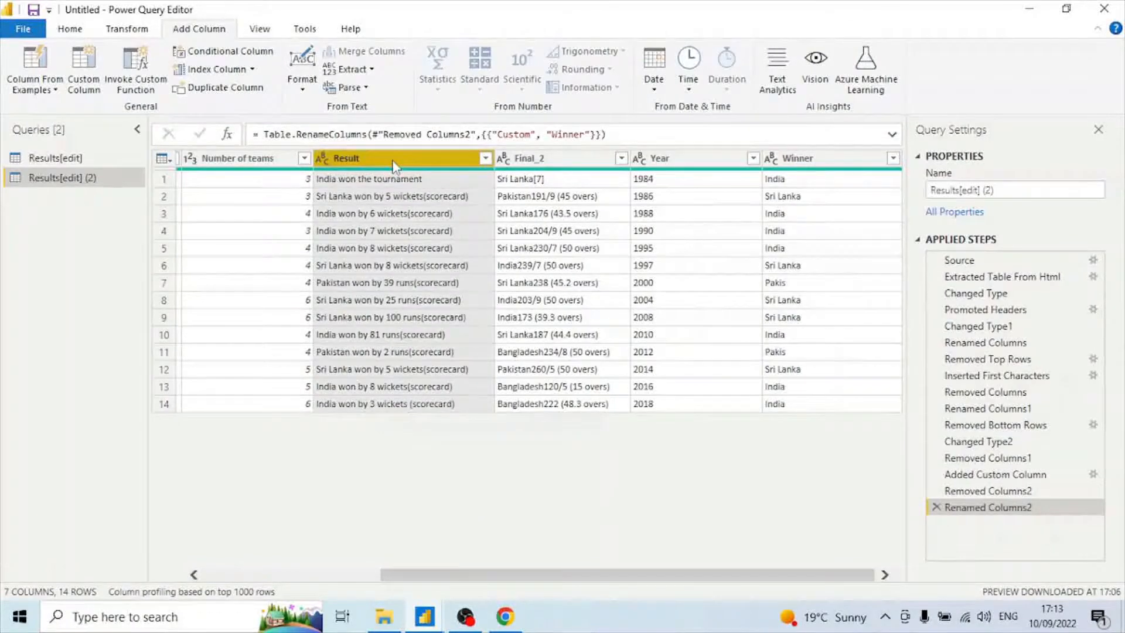
right_click(392, 167)
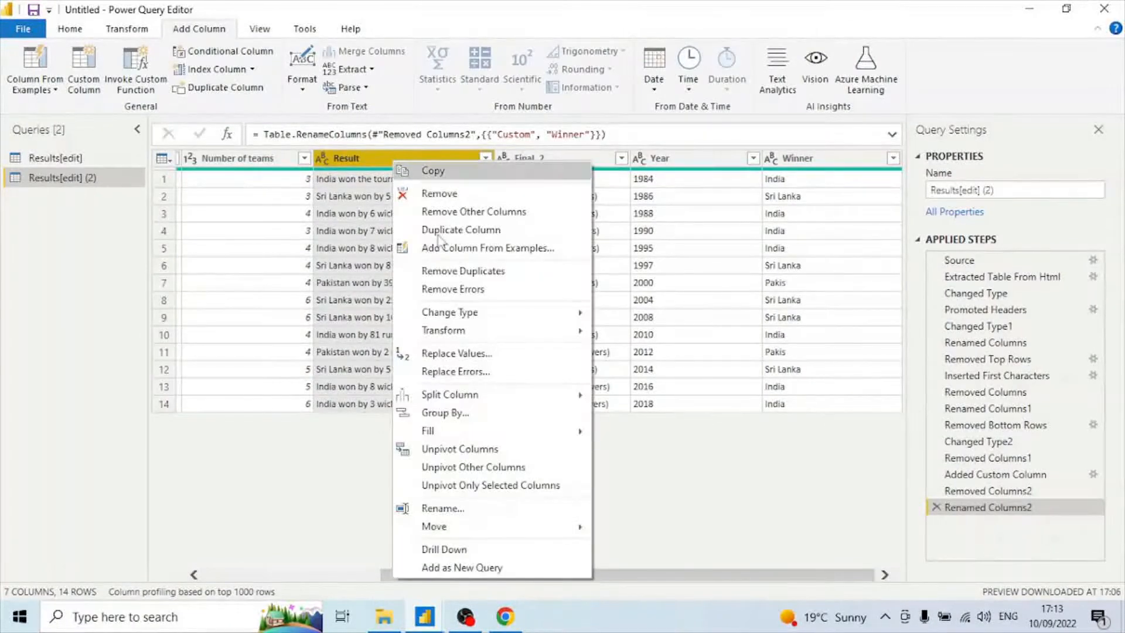
click(439, 194)
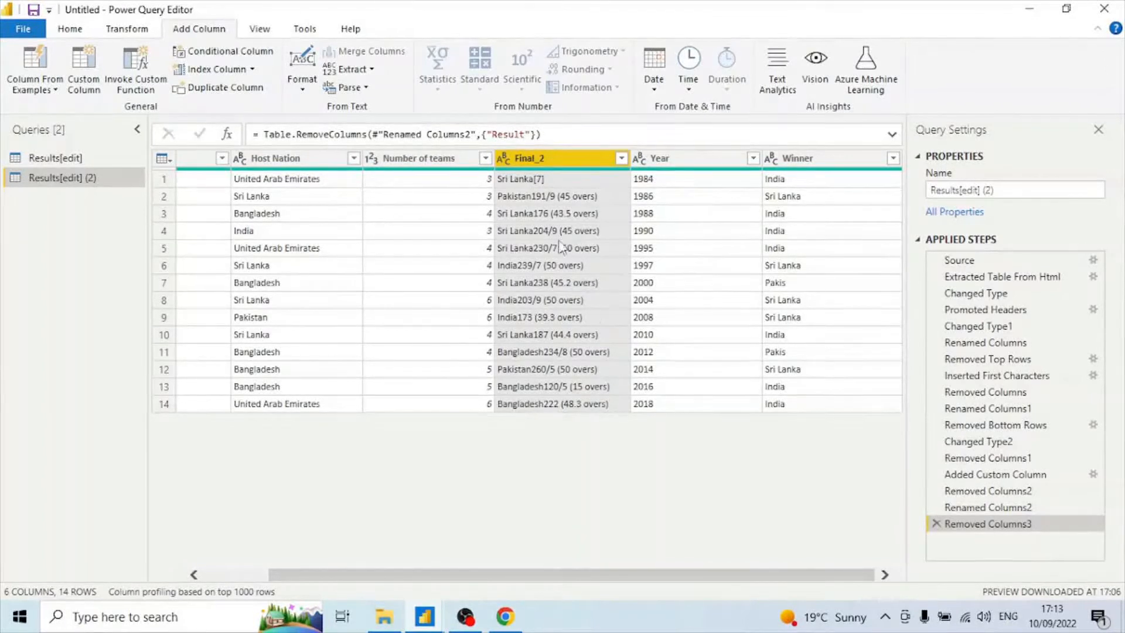
Add a column from examples of the Final_2 column, entering Sri Lanka, Pakistan, Sri Lanka and Sri Lanka as sample values.
right_click(541, 162)
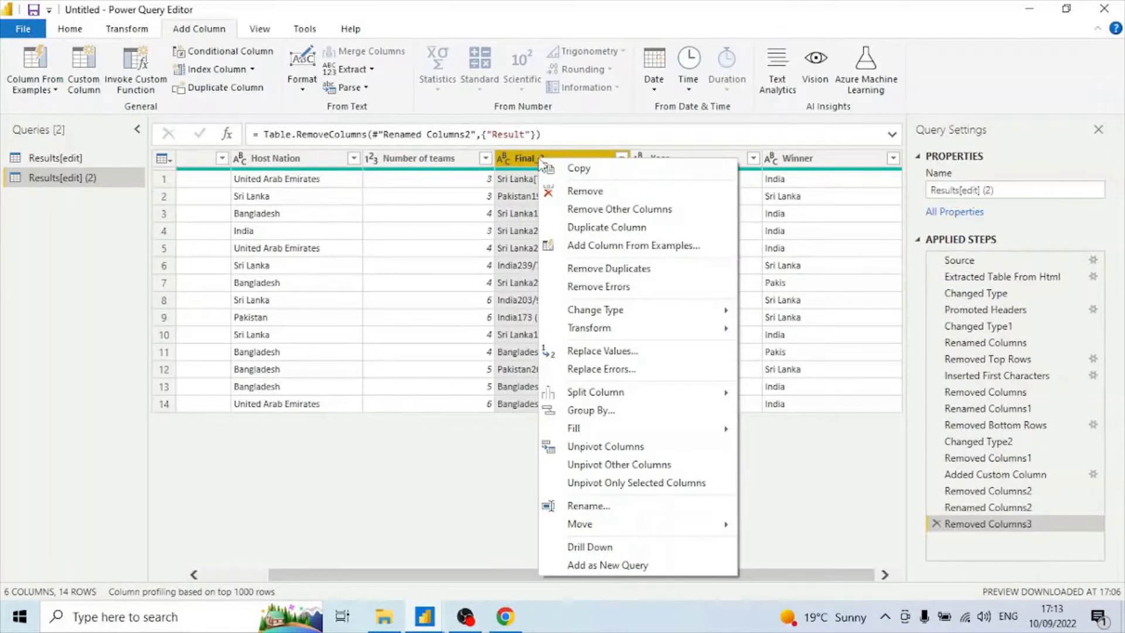
click(69, 87)
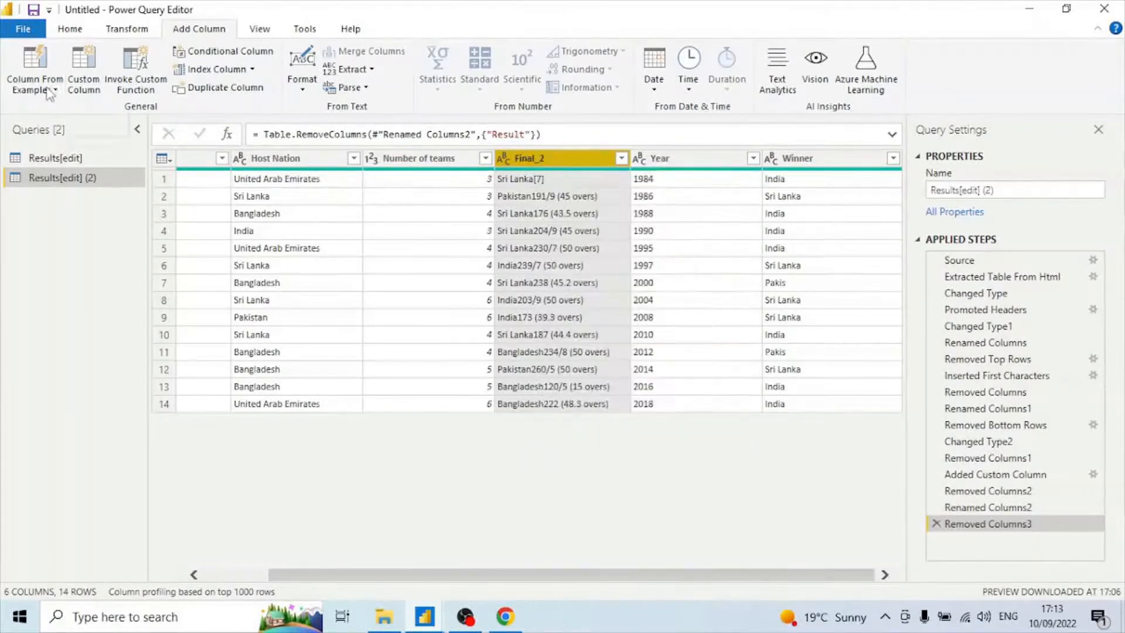
click(56, 89)
click(65, 127)
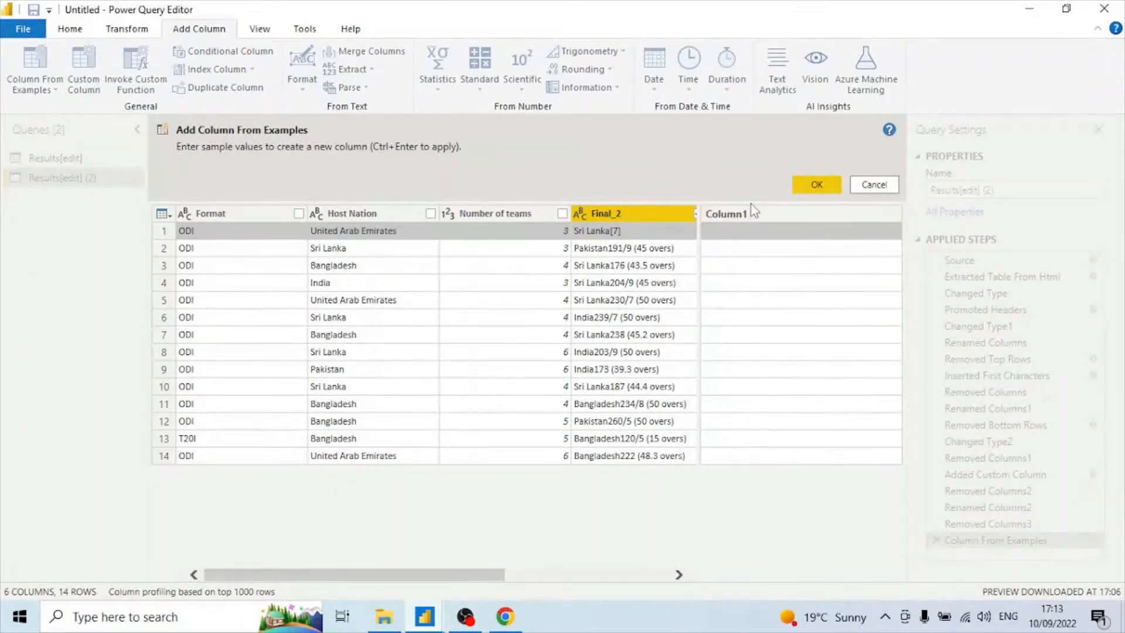
text(Sri)
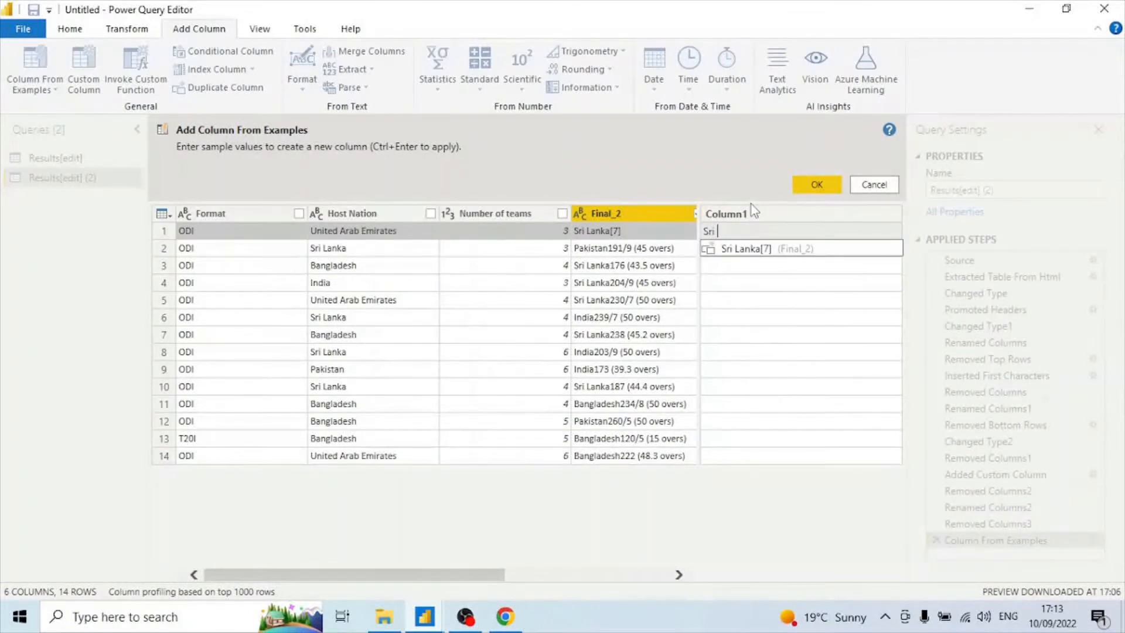
text( Lanka)
key(Return)
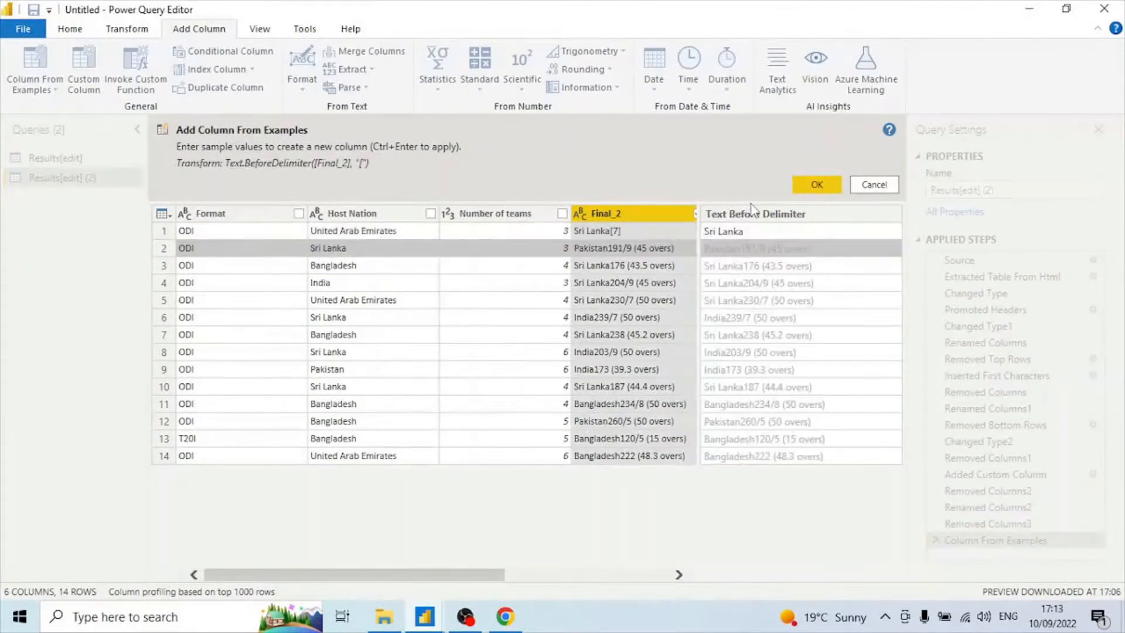
text(Pakistan)
key(Return)
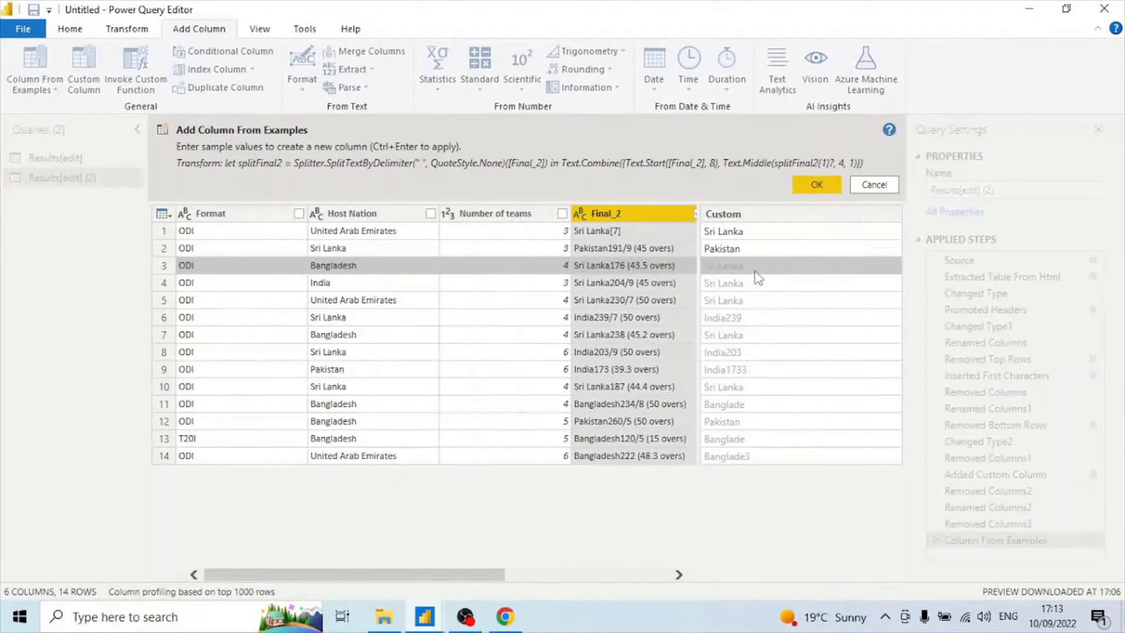
text(Sri)
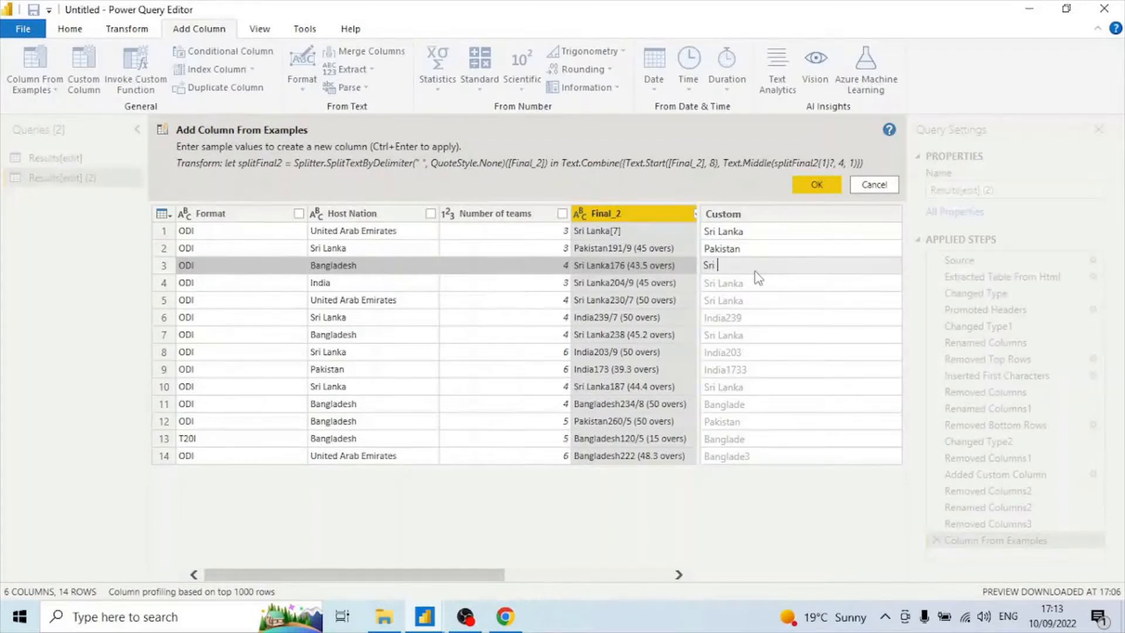
text( Lanka)
key(Return)
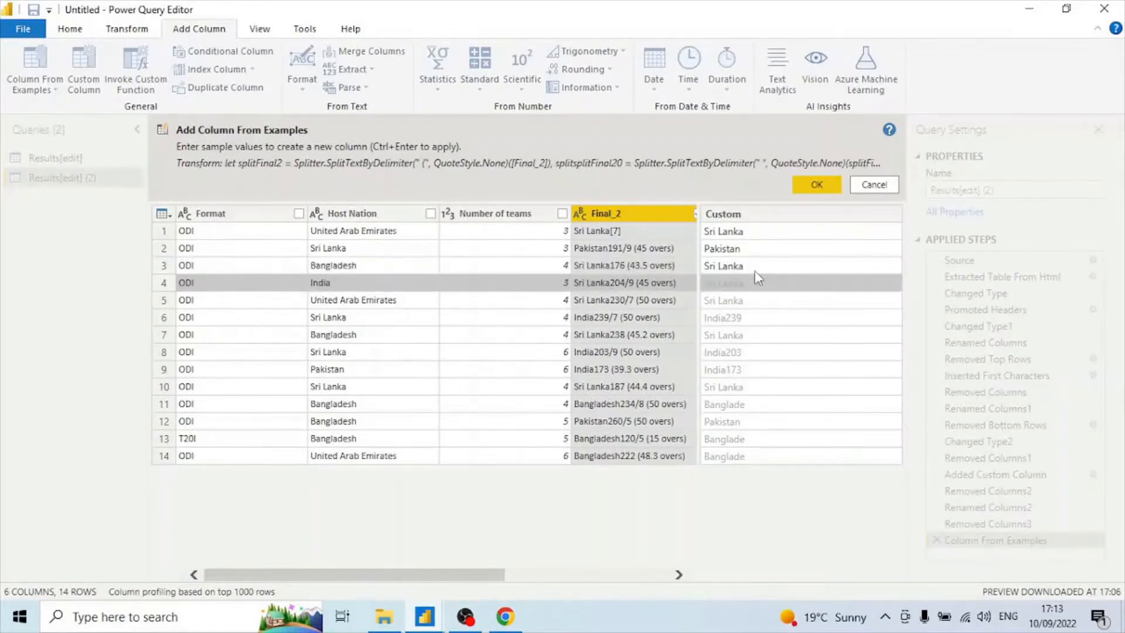
text(Sri Lanka)
key(Return)
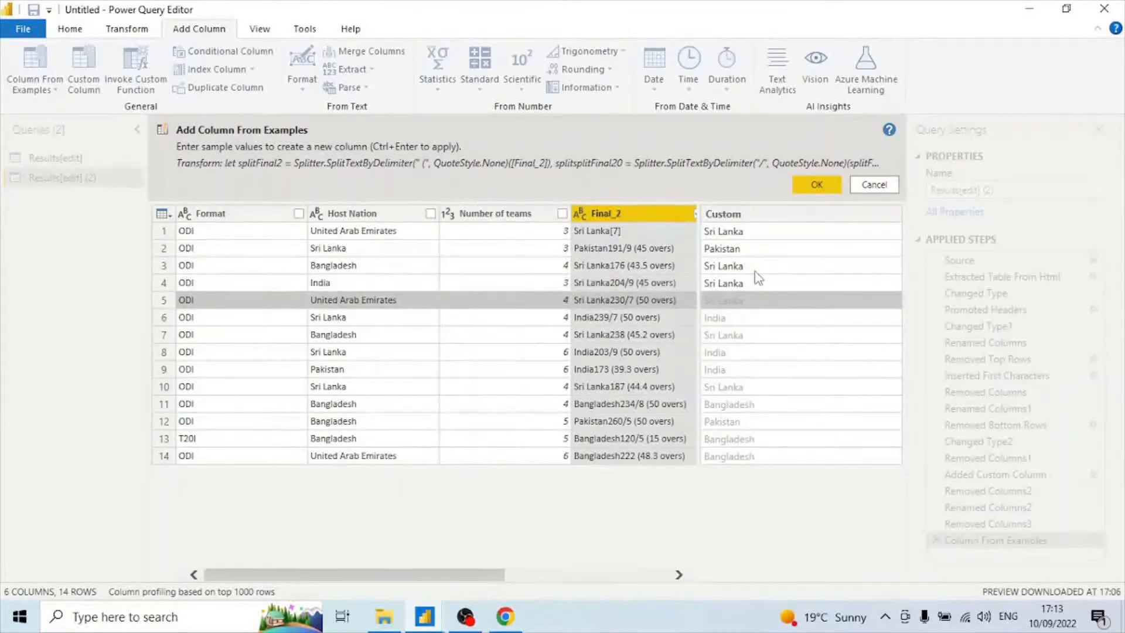
click(820, 186)
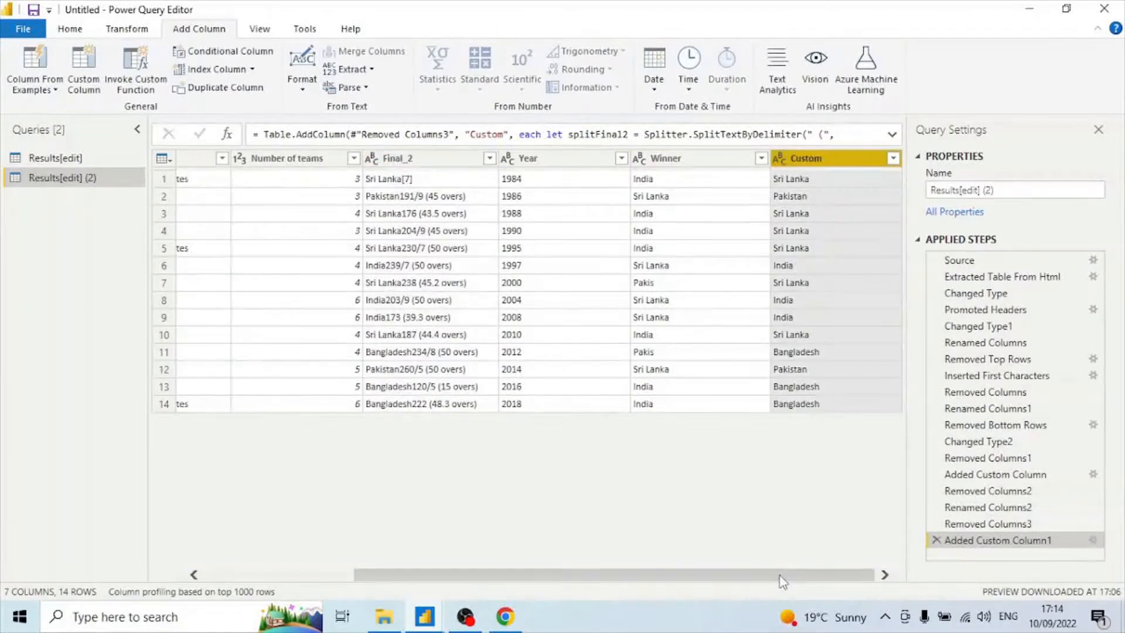
Rename the new Custom column to Runner Up.
right_click(850, 160)
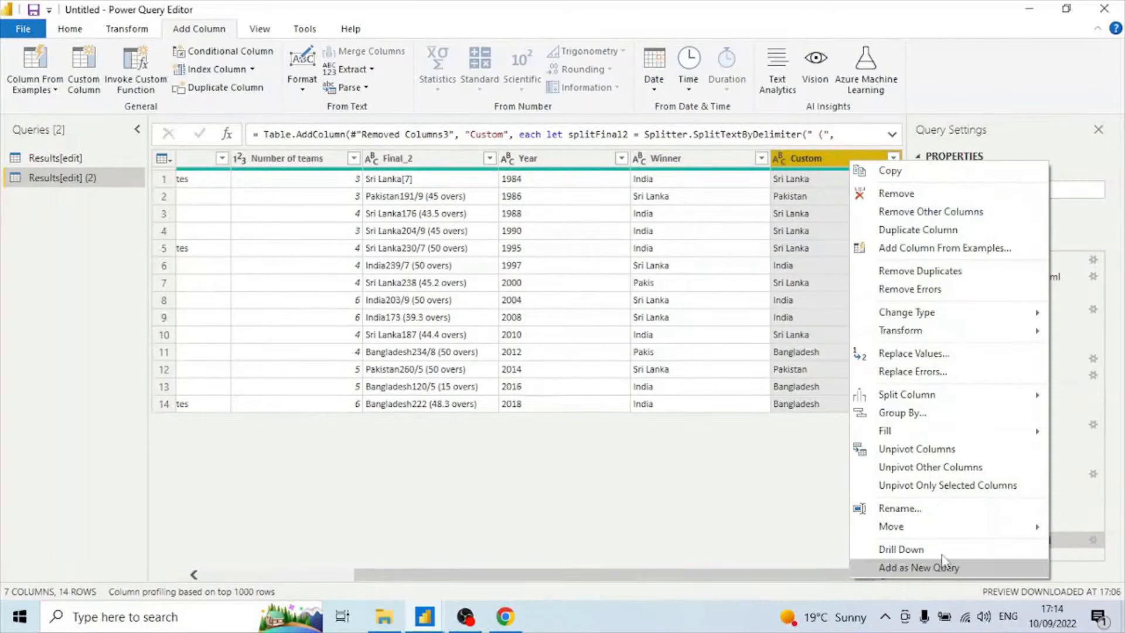
click(924, 501)
text(Runner Up)
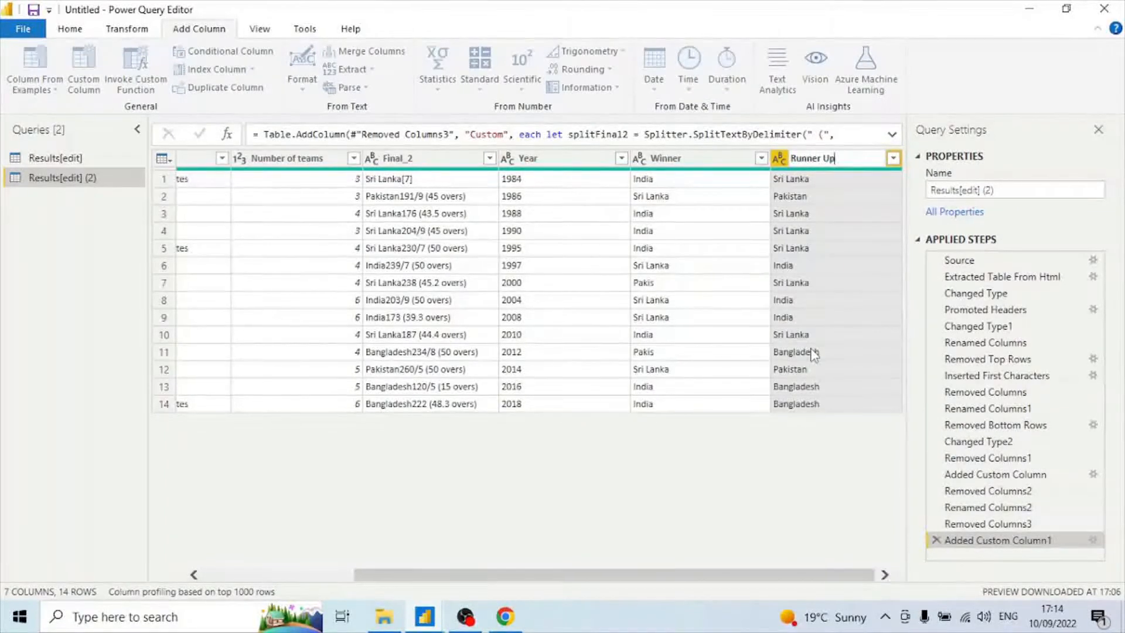
key(Return)
Remove the Final_2 column.
drag(778, 580, 764, 580)
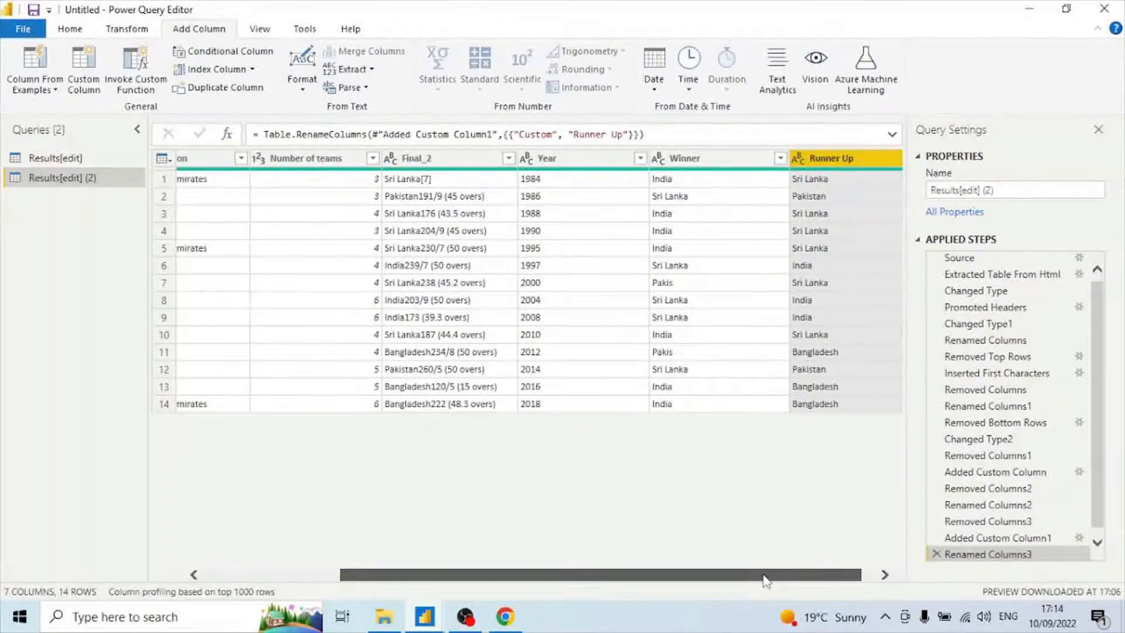
click(433, 159)
right_click(438, 160)
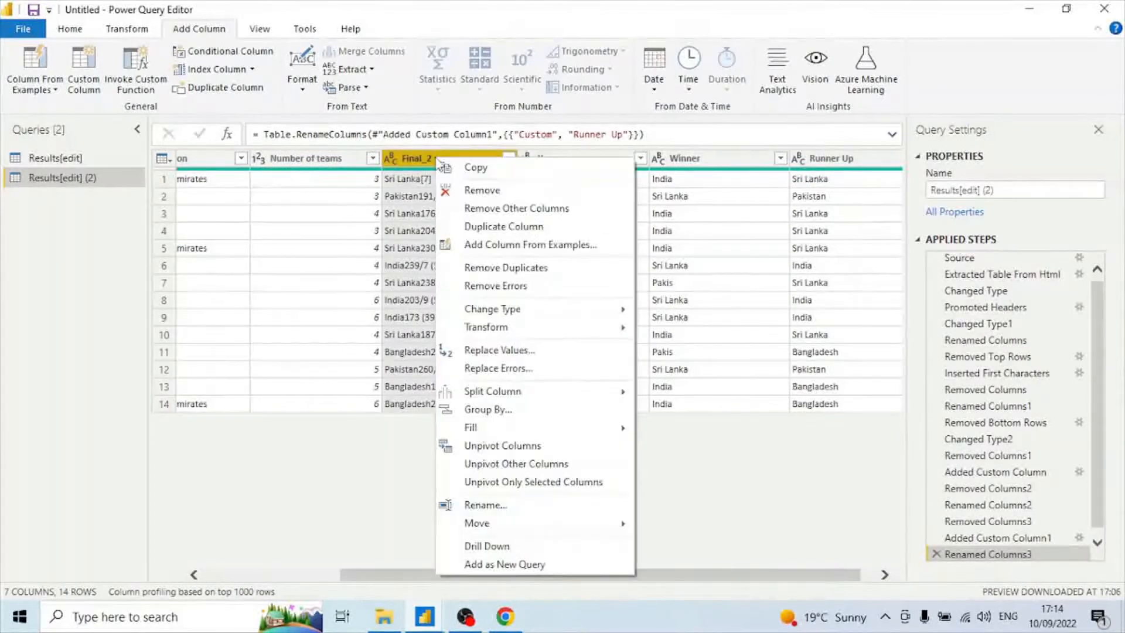
click(559, 187)
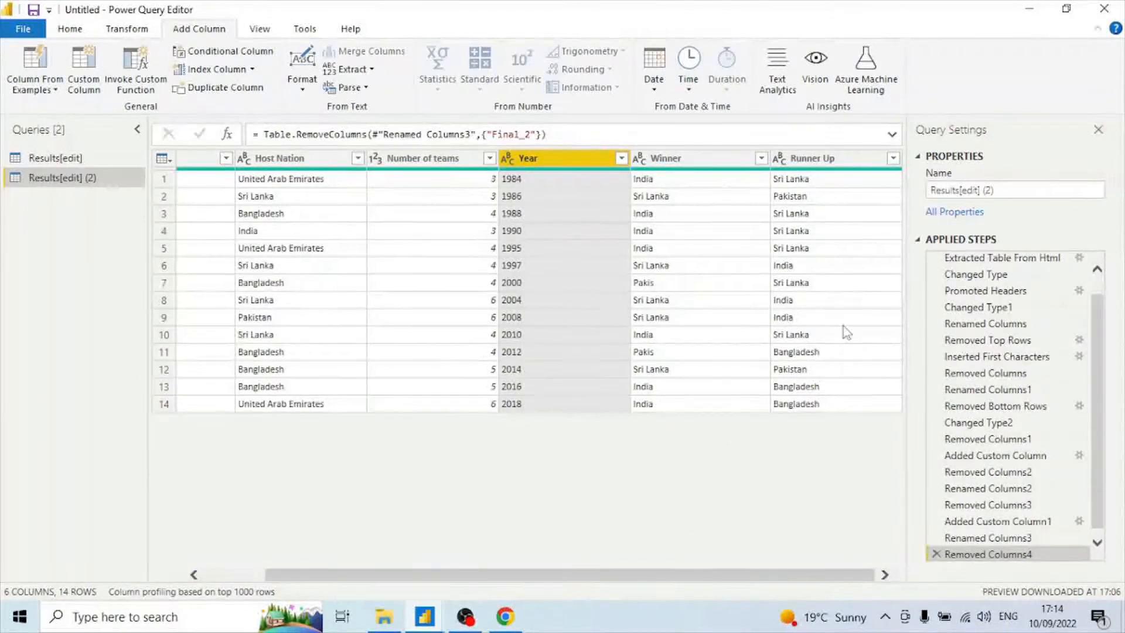
Close the Power Query Editor to return to the report.
drag(873, 580, 565, 583)
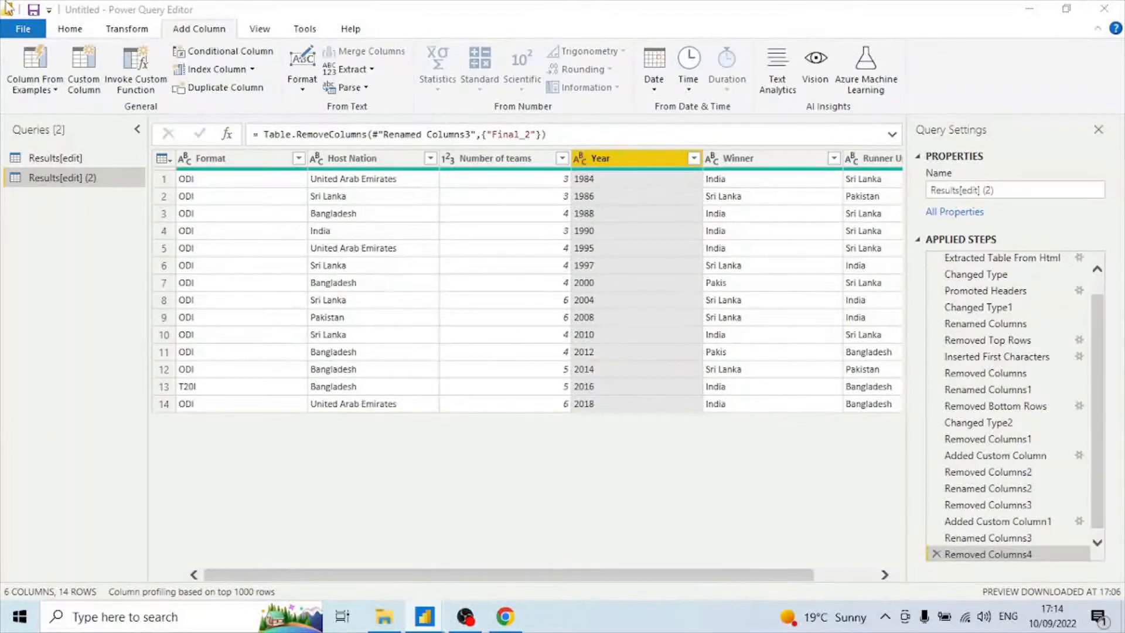
click(70, 29)
click(22, 85)
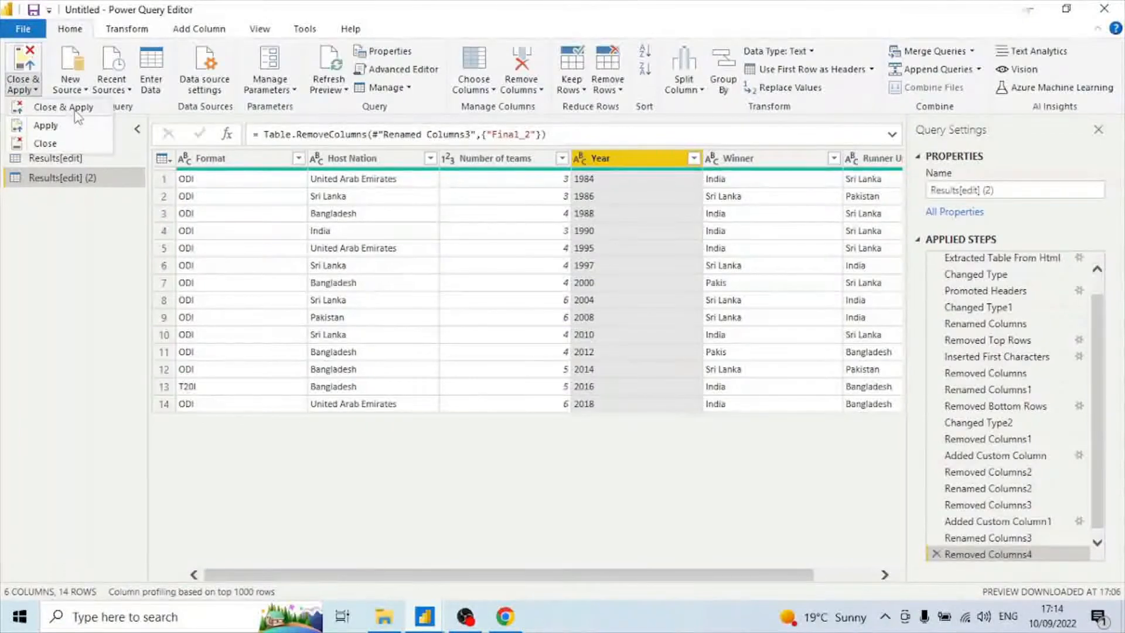
click(45, 143)
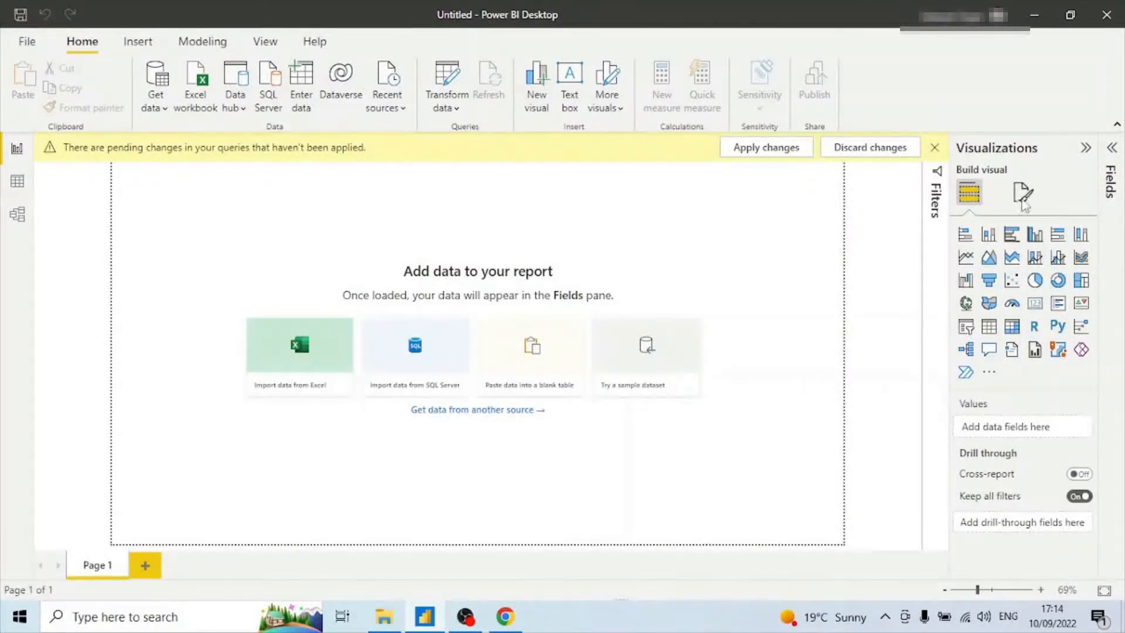
Open the Fields pane and delete the Results[edit] table from the model.
click(1109, 206)
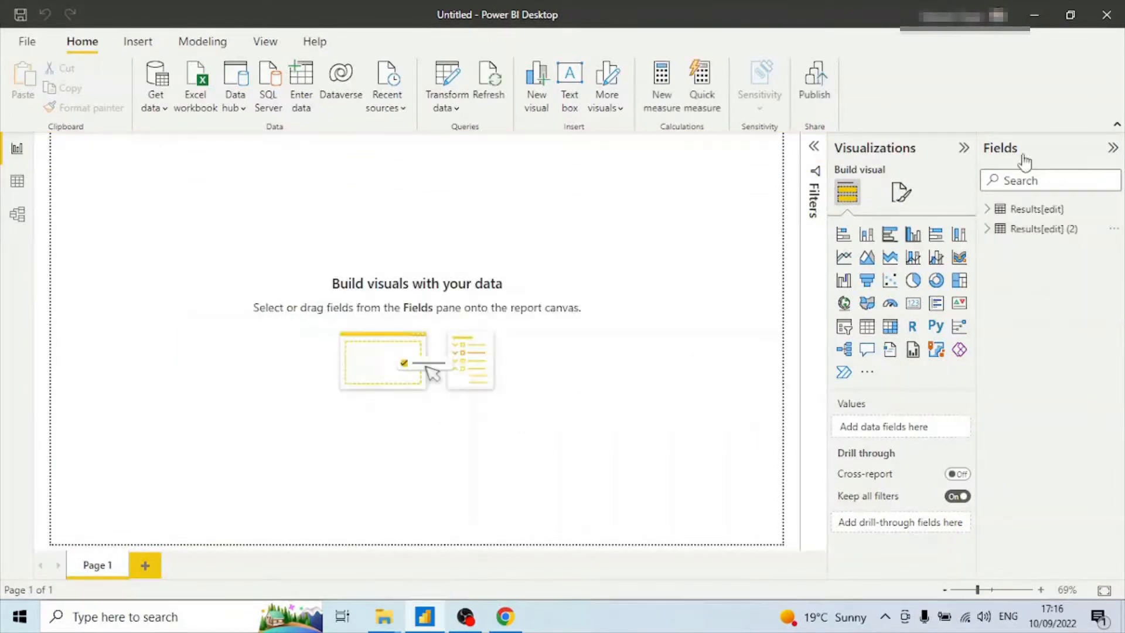
click(988, 210)
click(989, 211)
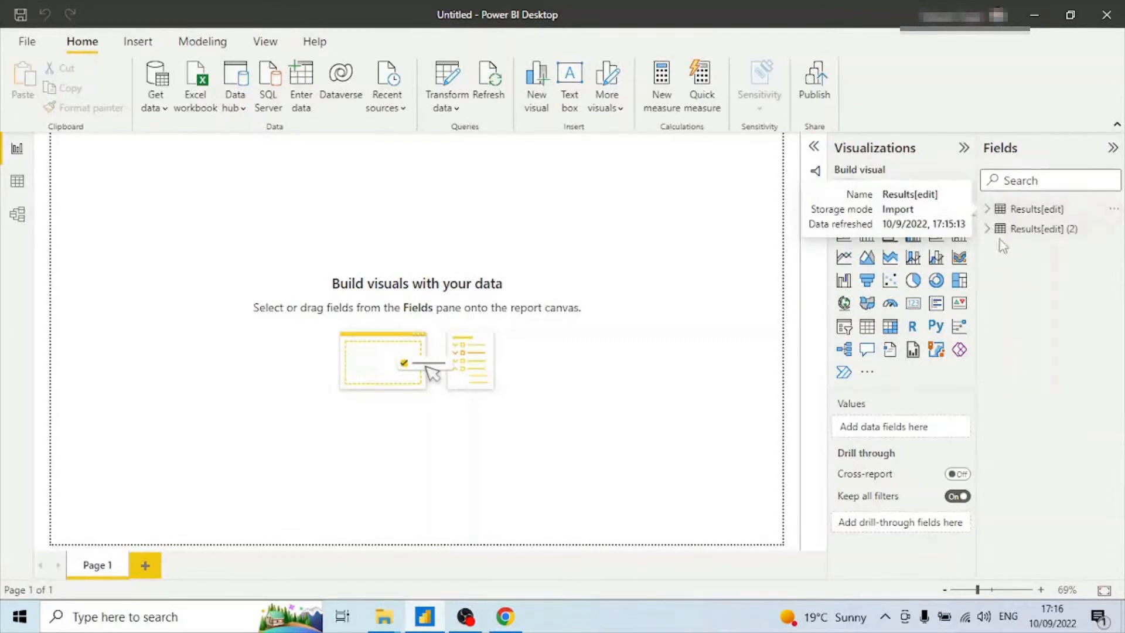
click(988, 230)
click(989, 230)
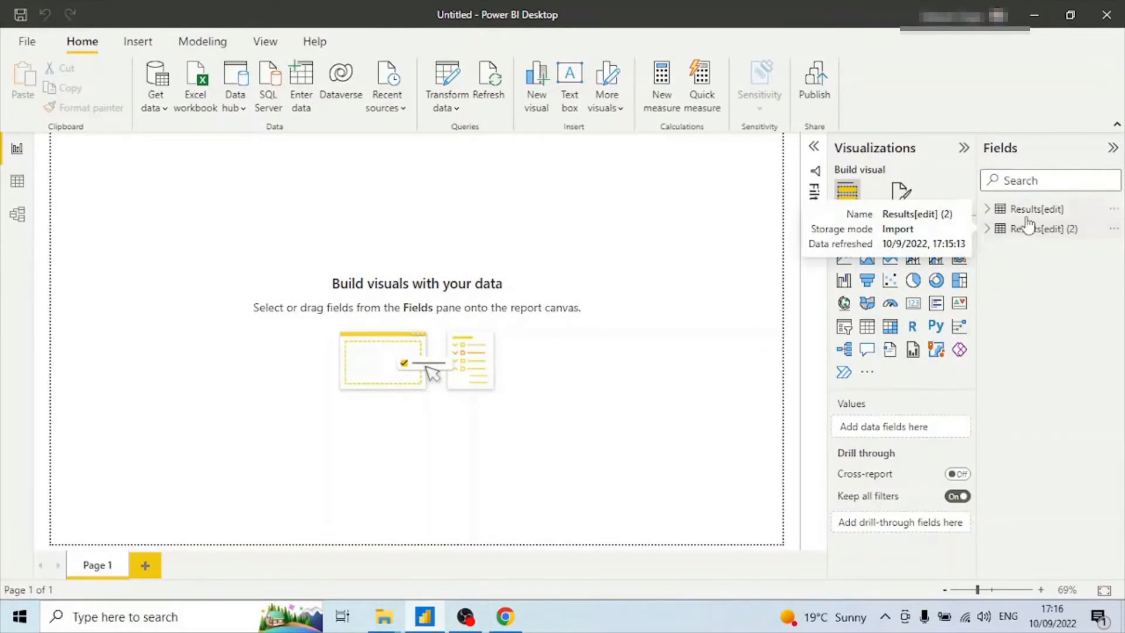
right_click(1062, 212)
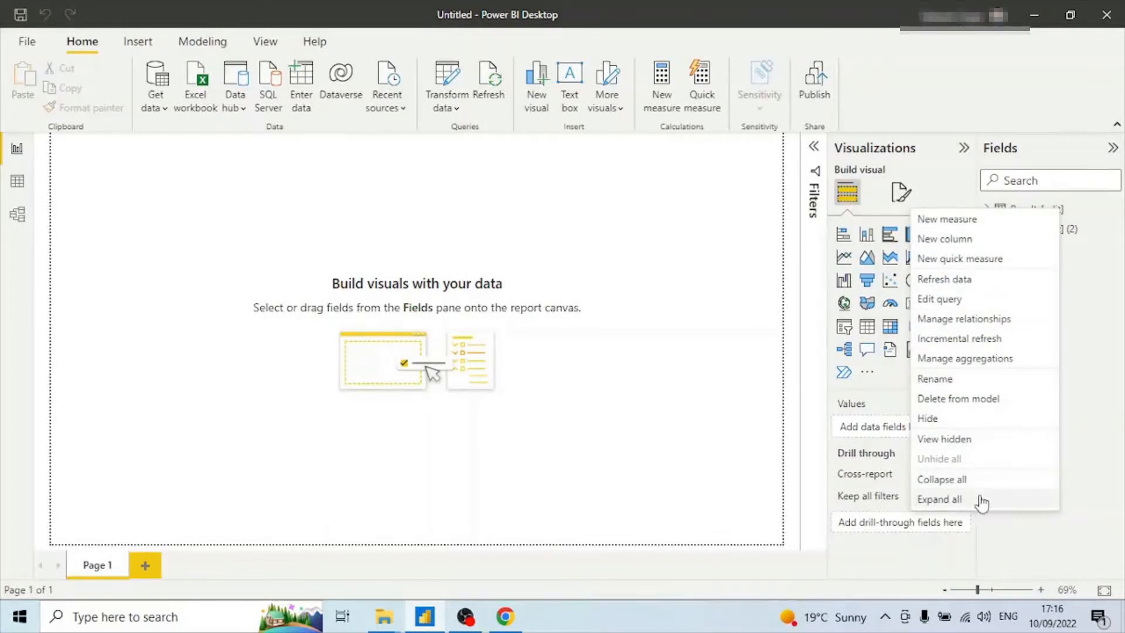
click(964, 403)
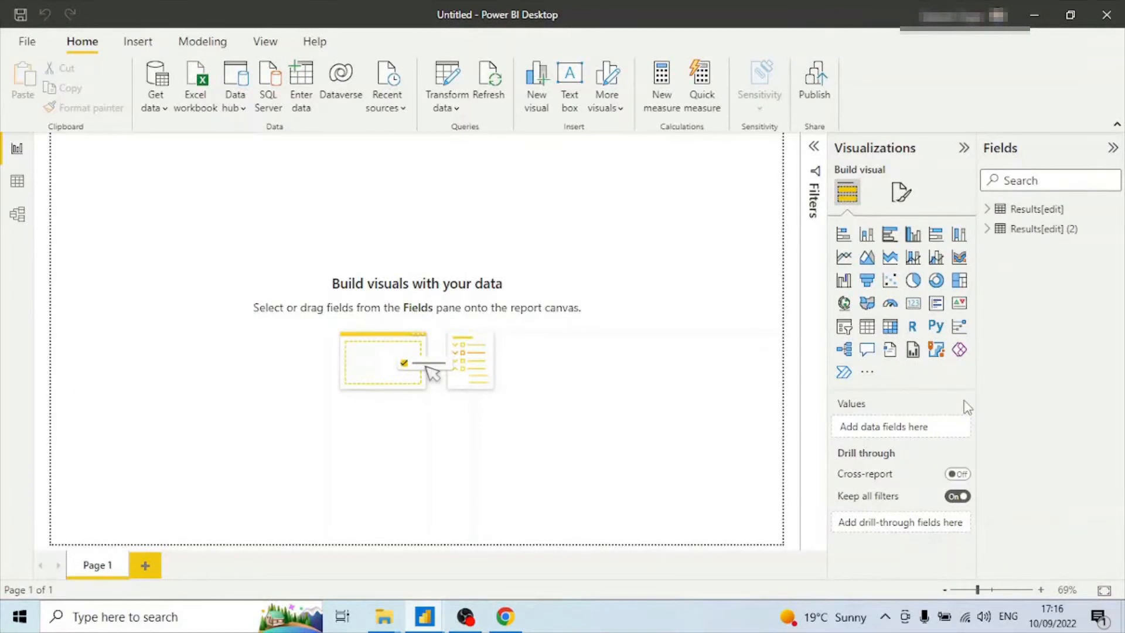
click(660, 339)
Expand the Results[edit] (2) table's fields and insert a text box stretched across the top of the canvas.
click(989, 212)
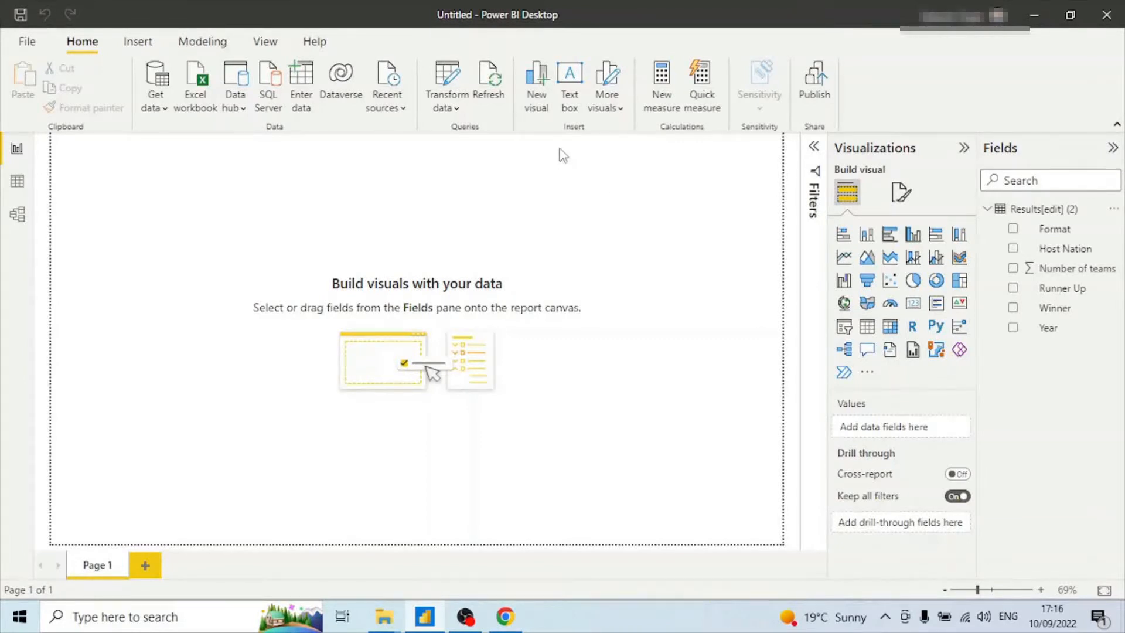
click(572, 103)
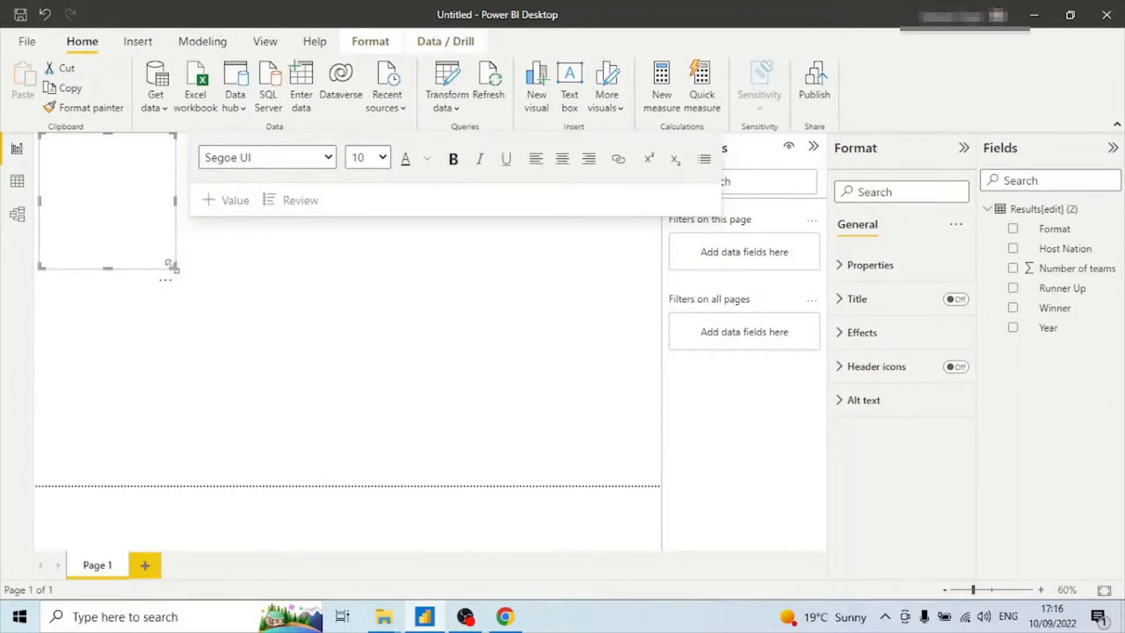
drag(183, 270, 620, 233)
drag(660, 227, 663, 224)
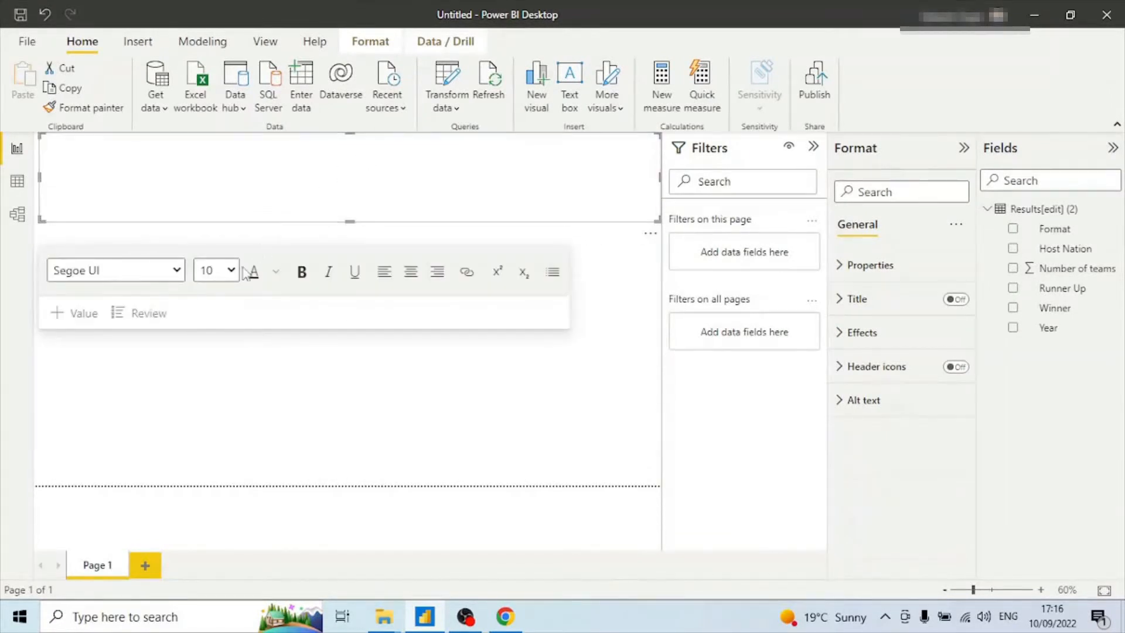
Enter the title Asia Cup in the text box, bold and centred at font size 40.
click(232, 271)
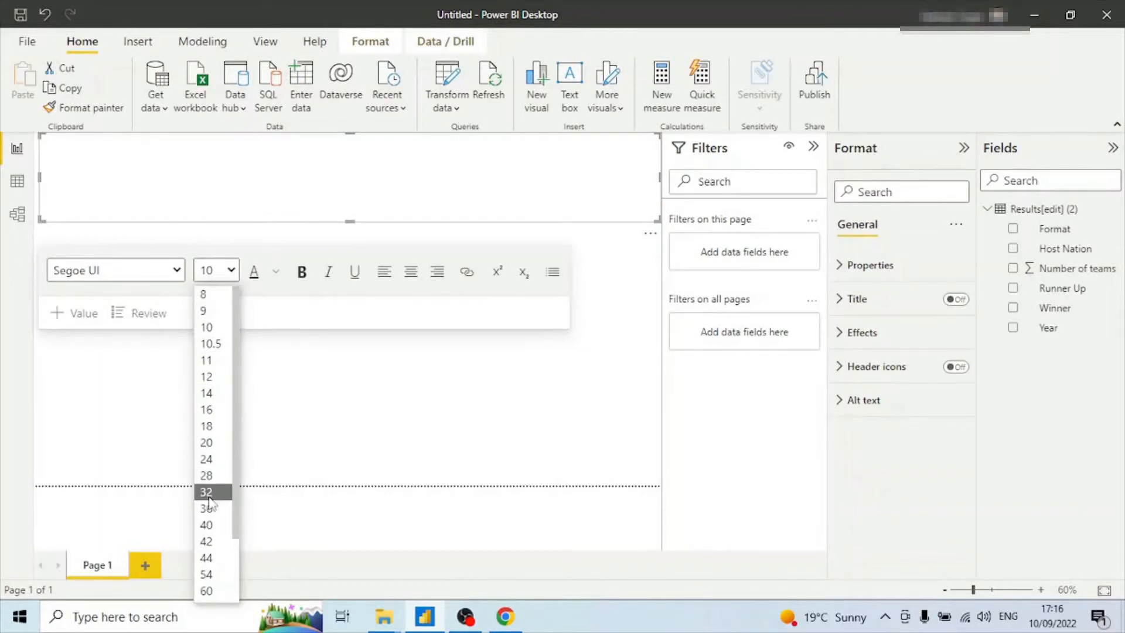
click(215, 528)
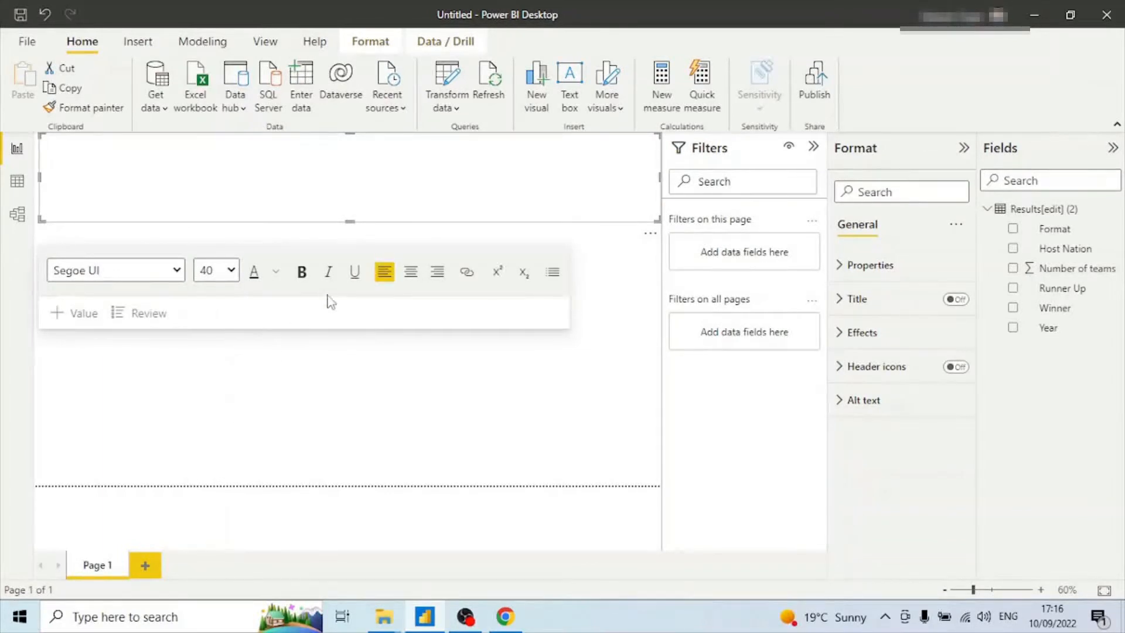
click(305, 274)
click(410, 273)
text(Asua)
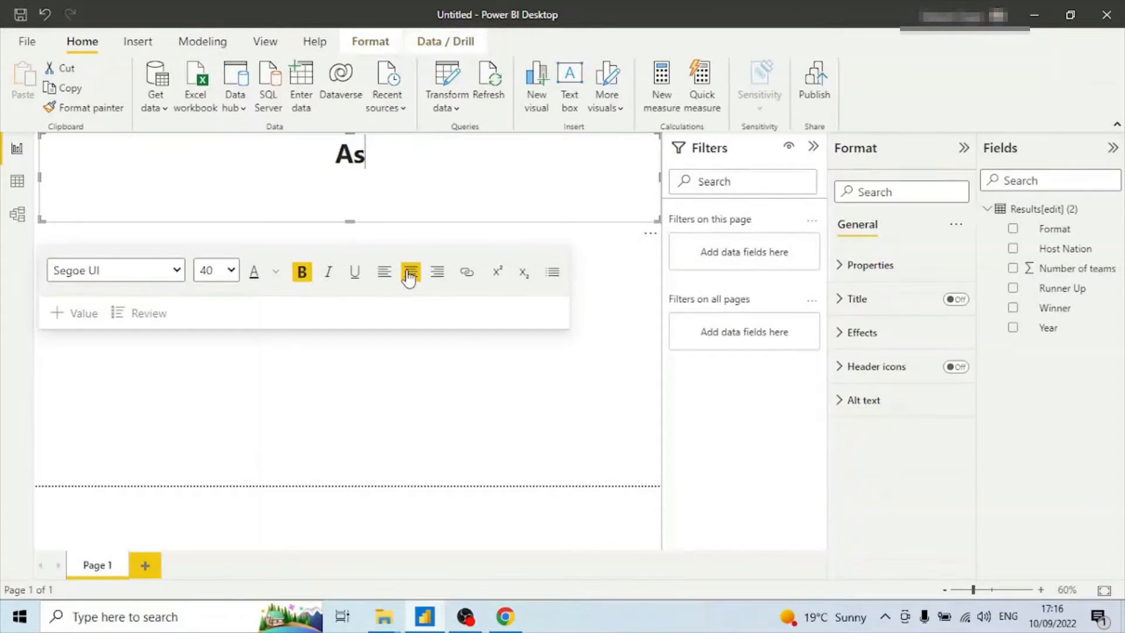
key(BackSpace)
key(BackSpace)
text(i)
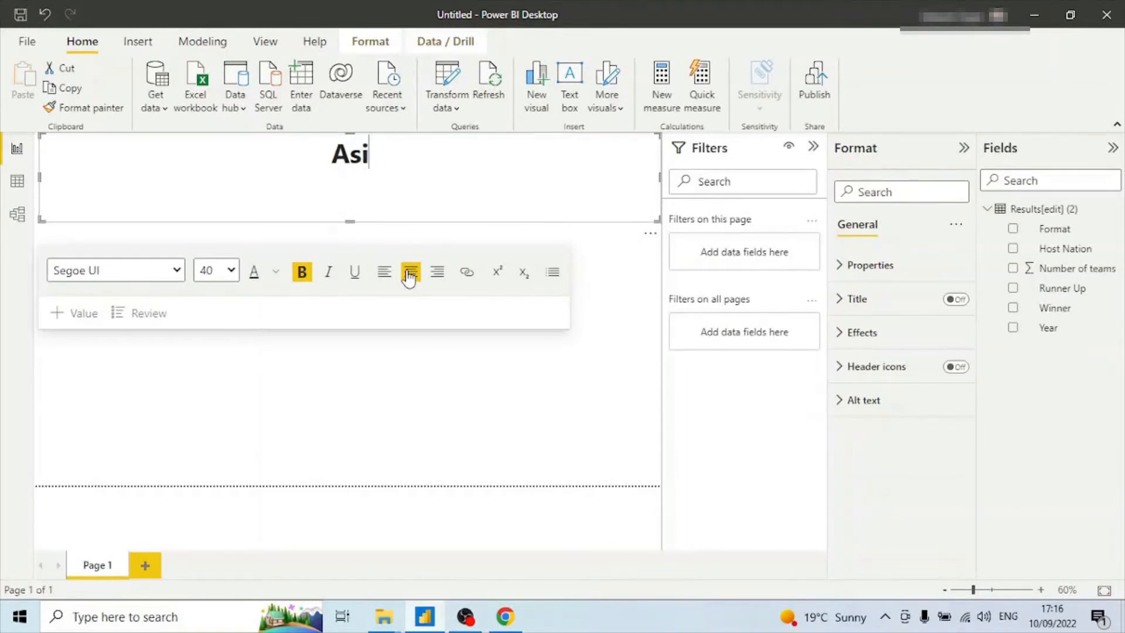
text(a Cup)
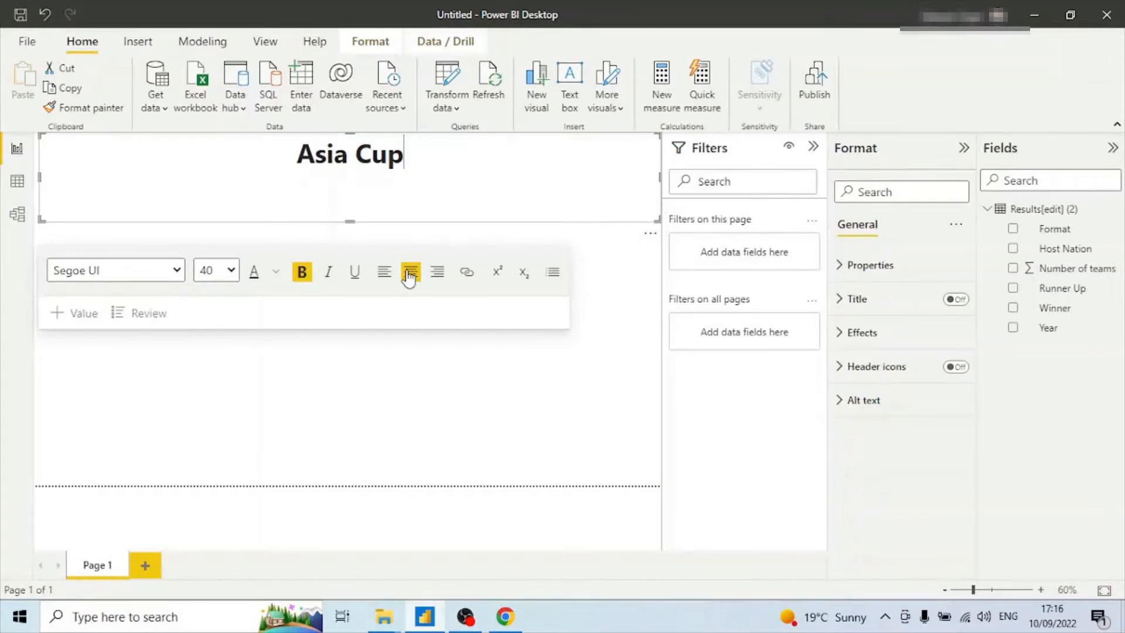
Reduce the height of the title text box.
click(436, 480)
click(377, 210)
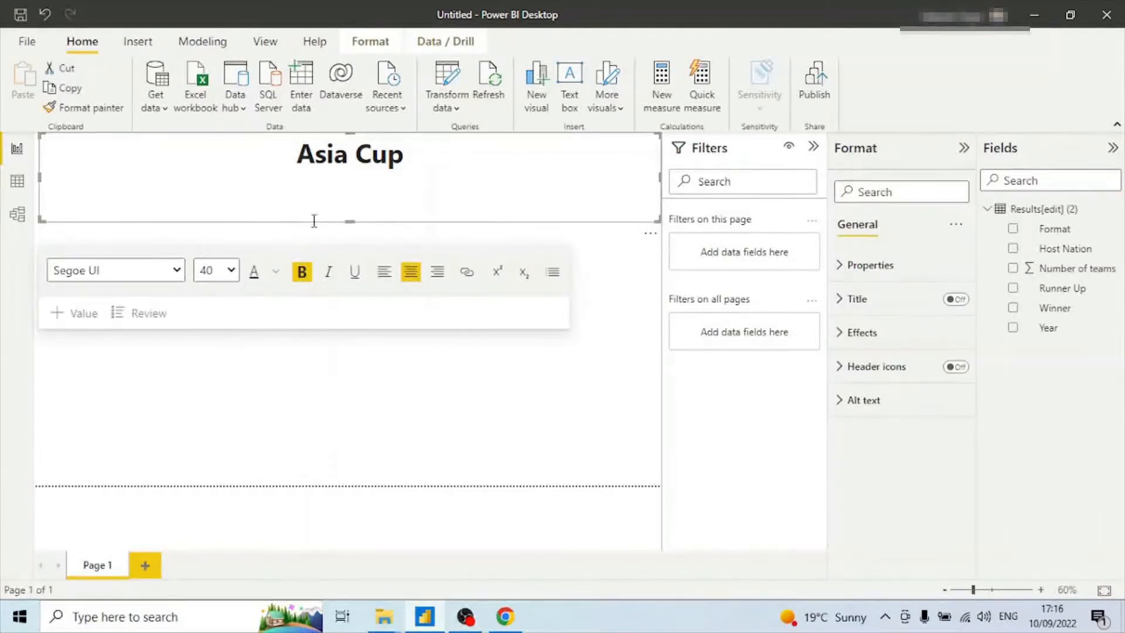
drag(350, 212, 350, 188)
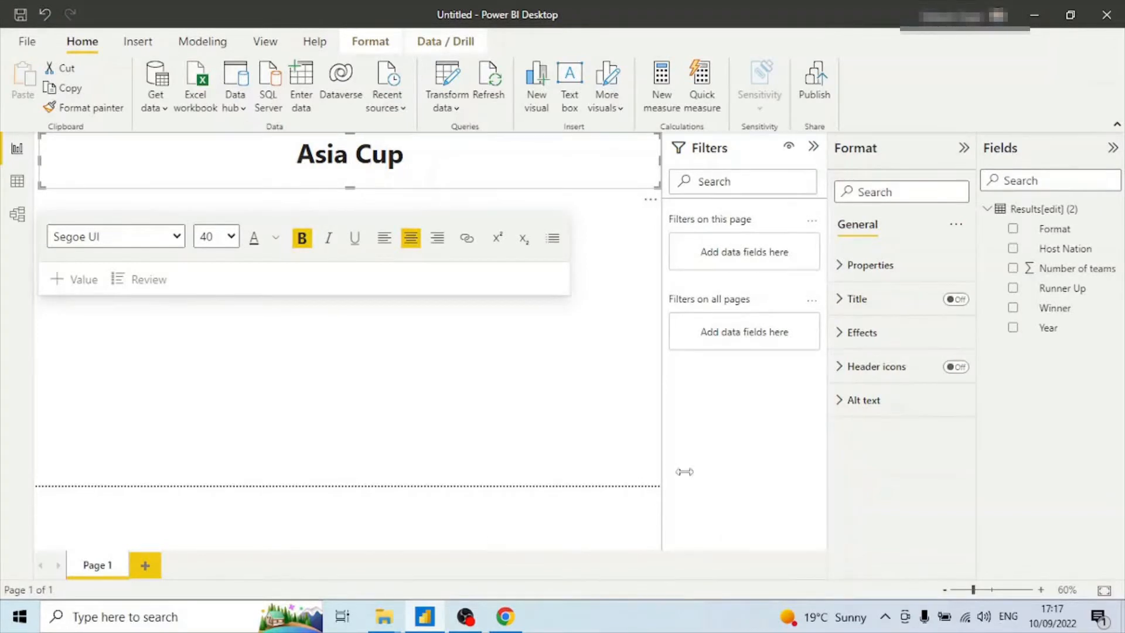
Set the title text box's background colour to dark blue.
click(872, 271)
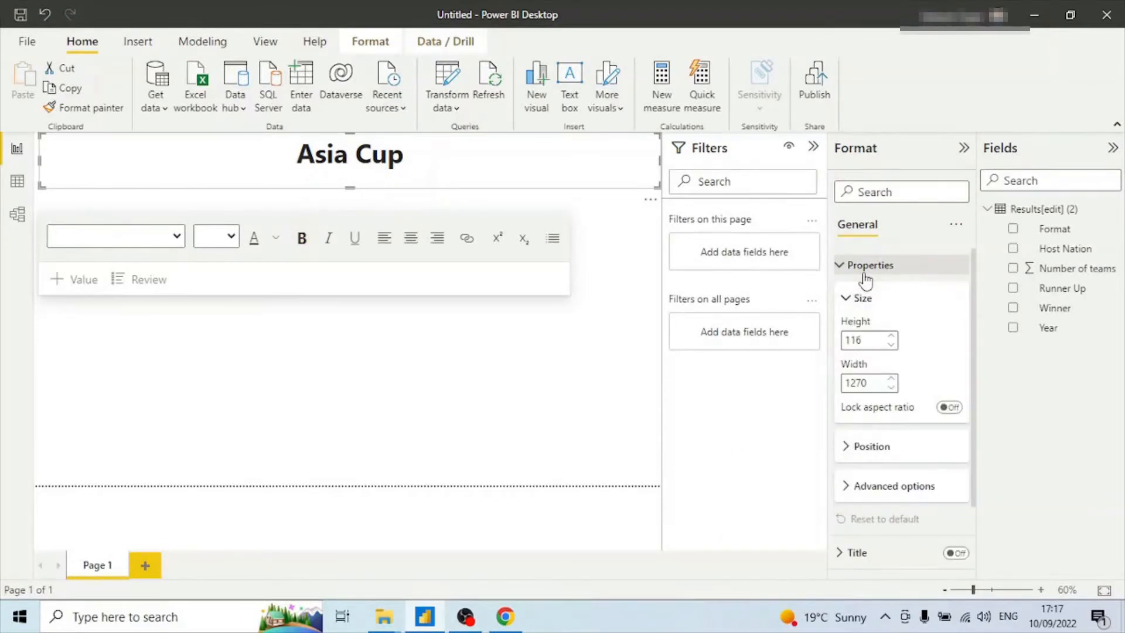
click(874, 271)
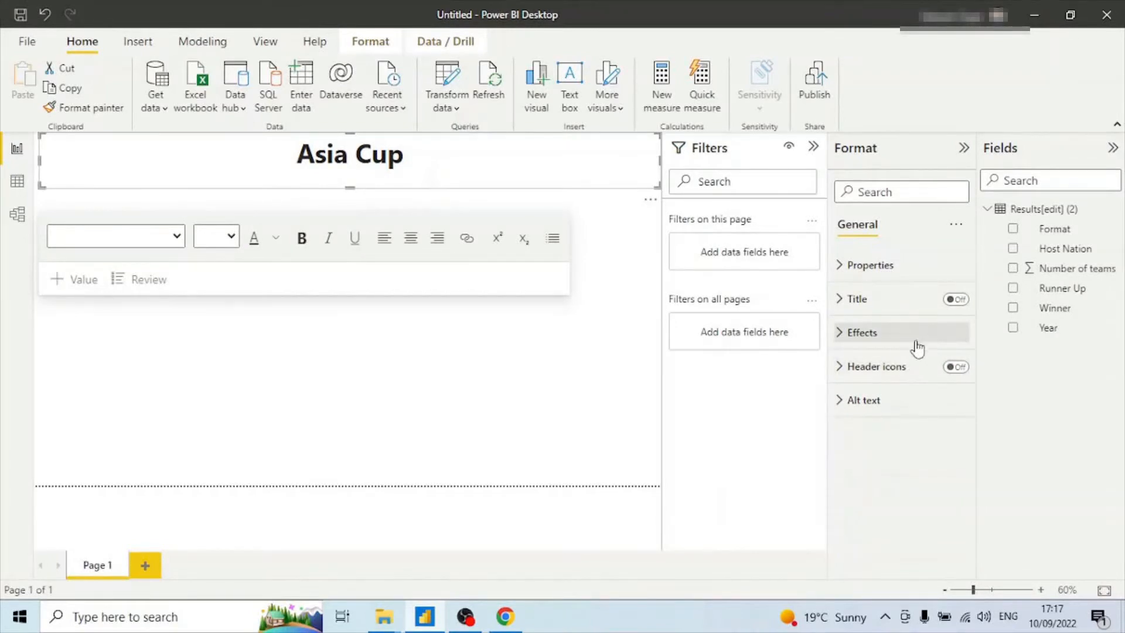
click(847, 337)
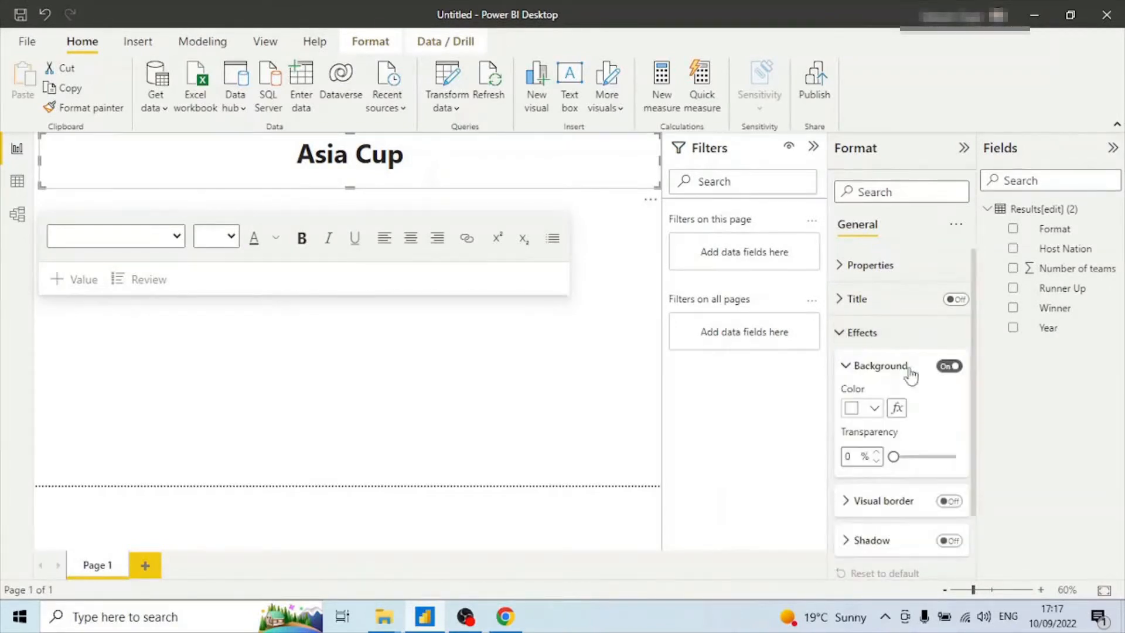
scroll(900, 358, down, 2)
click(875, 331)
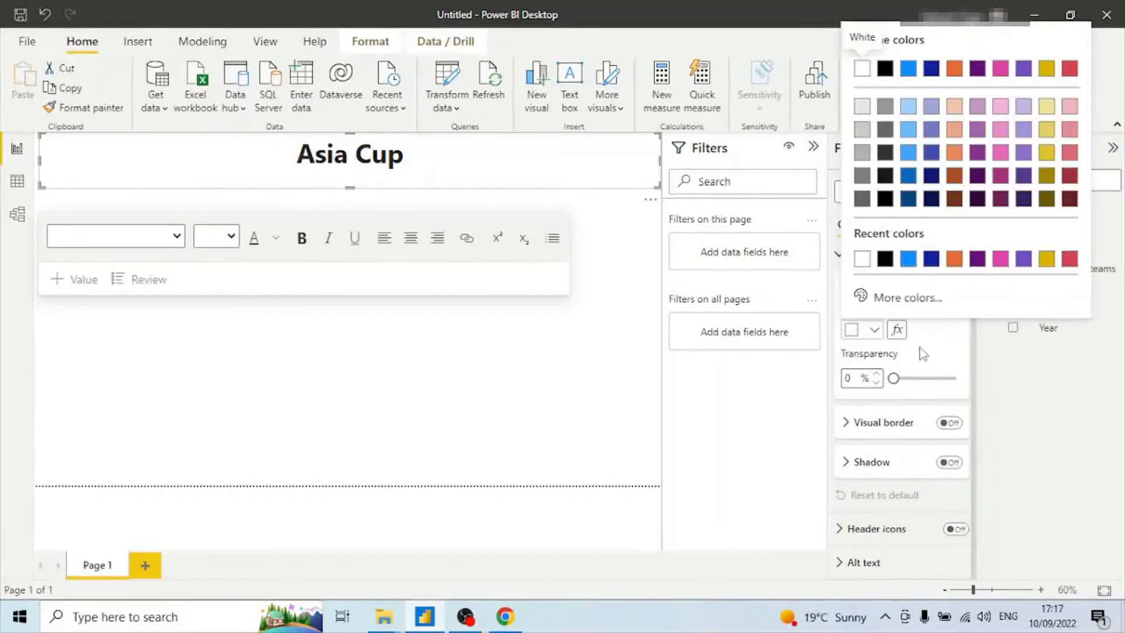
click(933, 262)
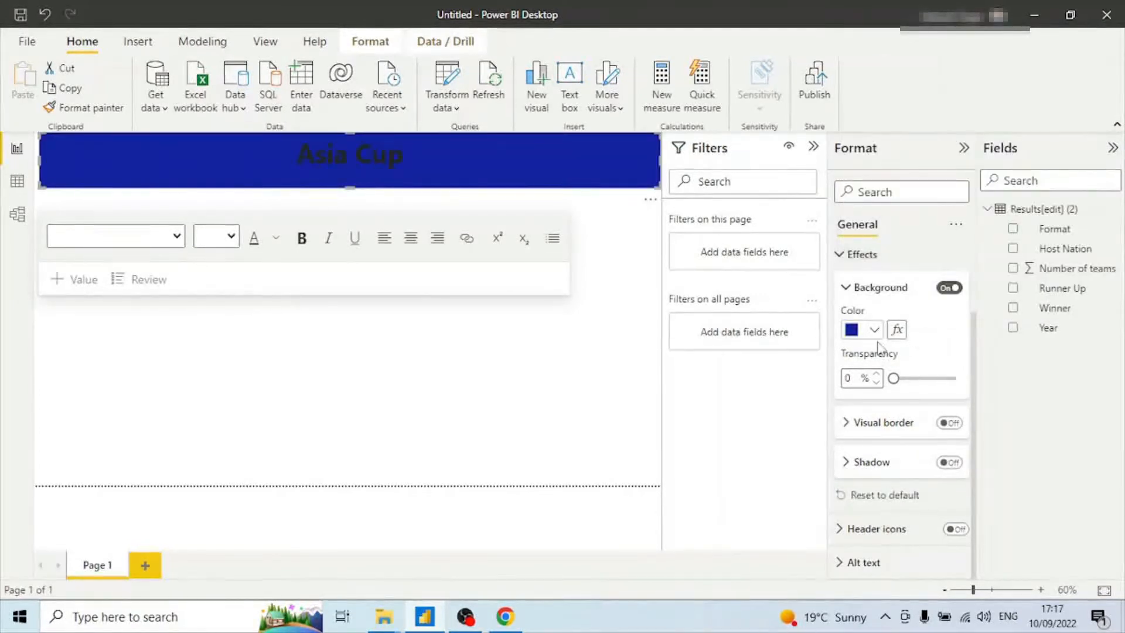
Add a slicer visual below the title using the Host Nation field.
click(814, 147)
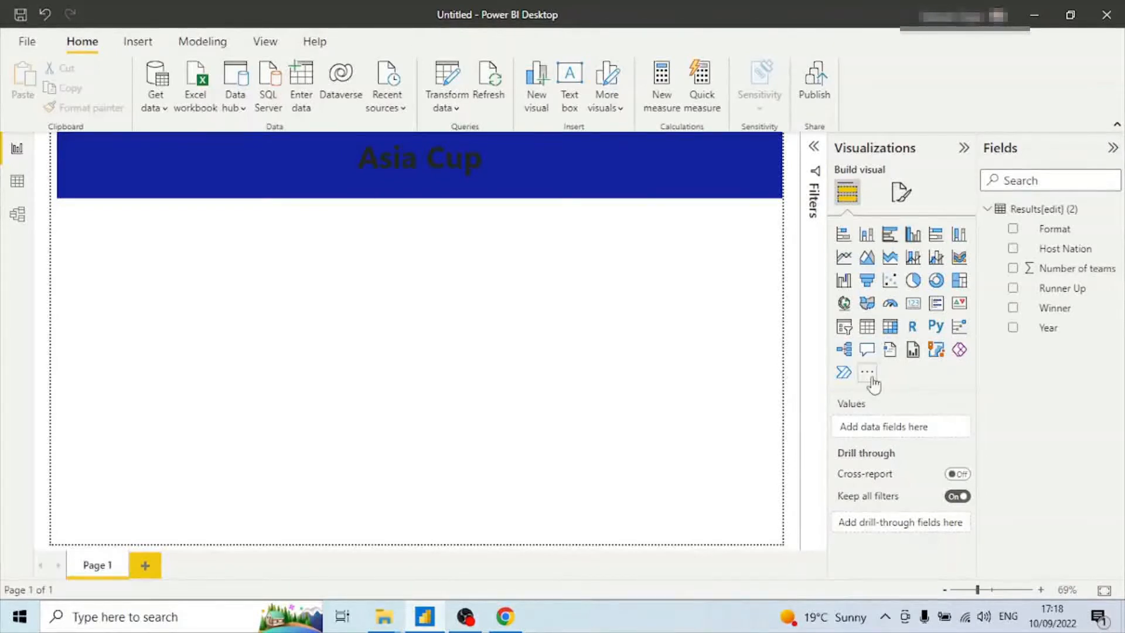
click(844, 328)
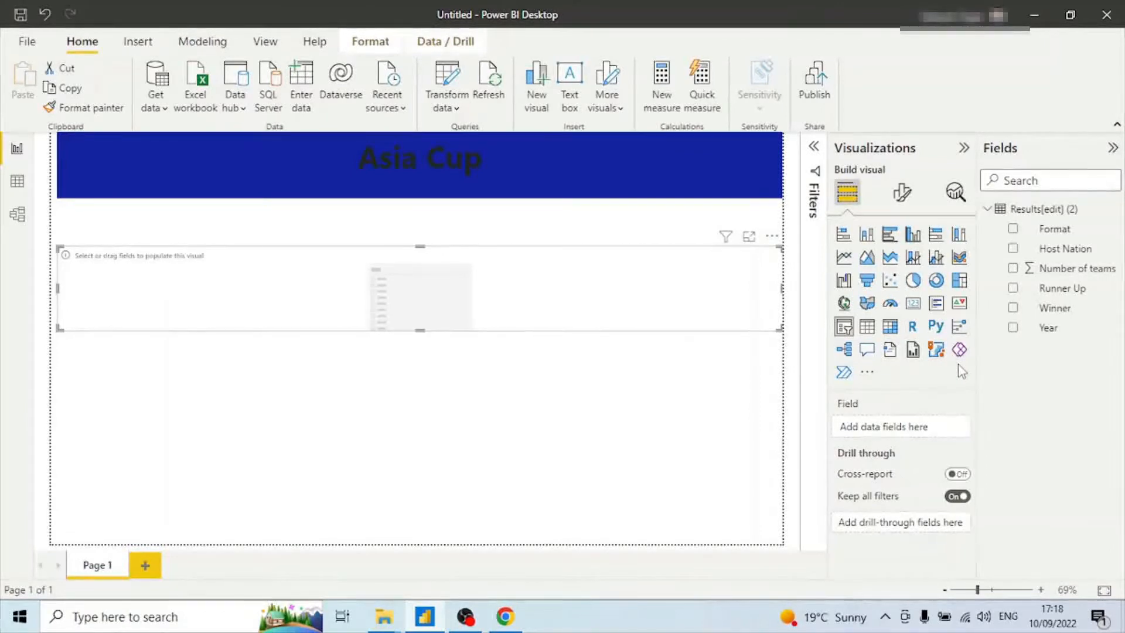
drag(1065, 249, 563, 293)
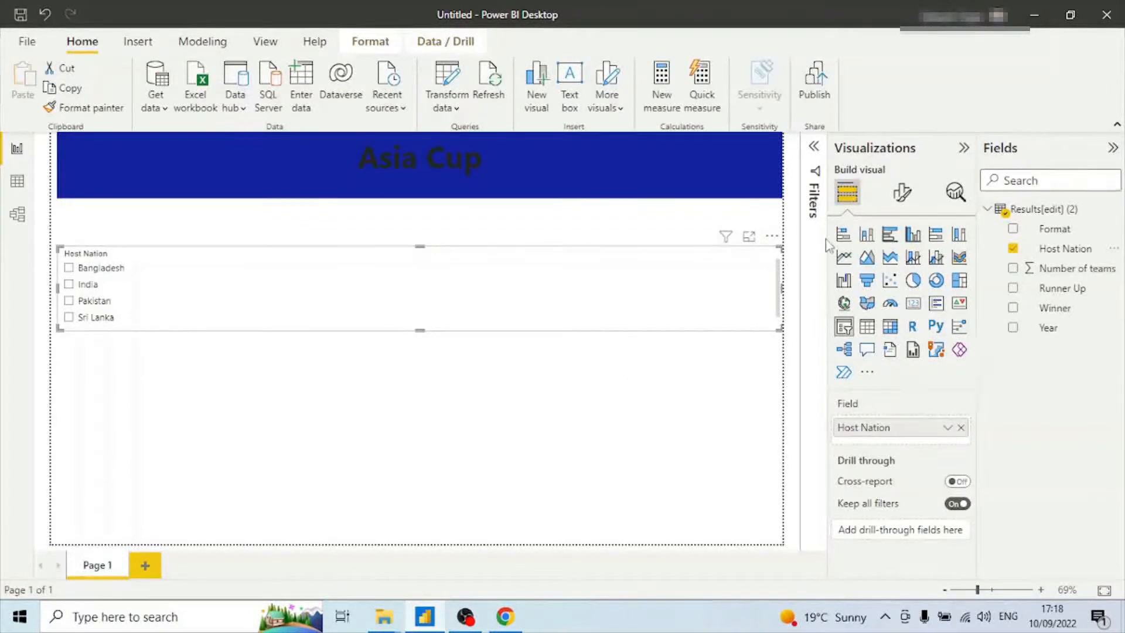
Set the slicer's orientation to Horizontal.
click(902, 192)
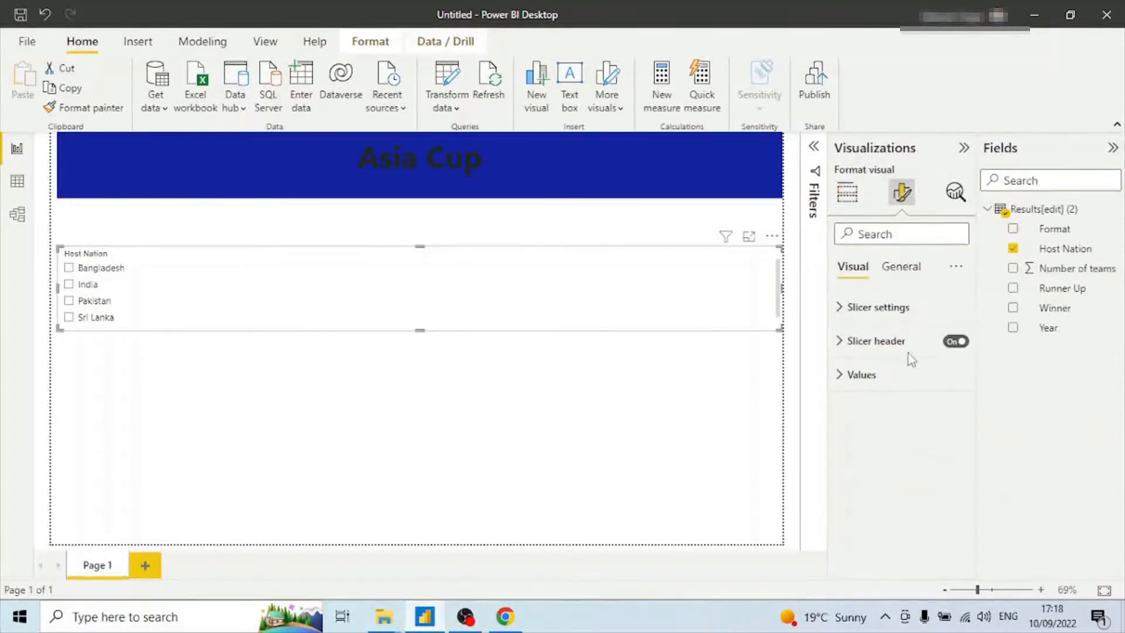
click(898, 310)
click(956, 386)
click(911, 425)
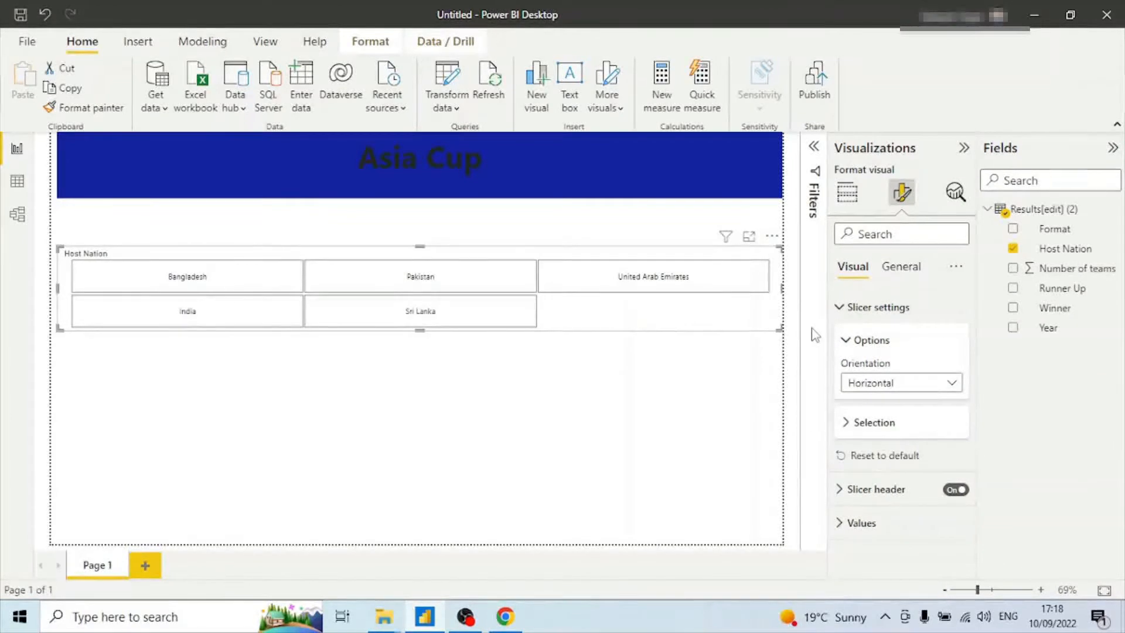
Move the slicer up directly beneath the title and widen it slightly.
drag(434, 255, 433, 212)
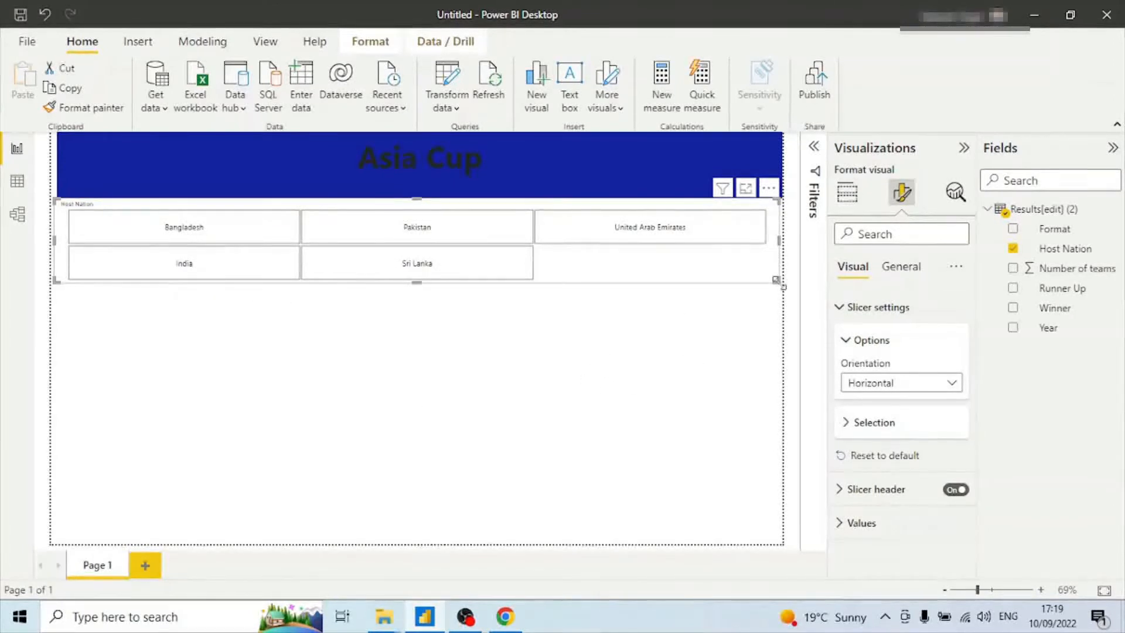
drag(779, 280, 791, 277)
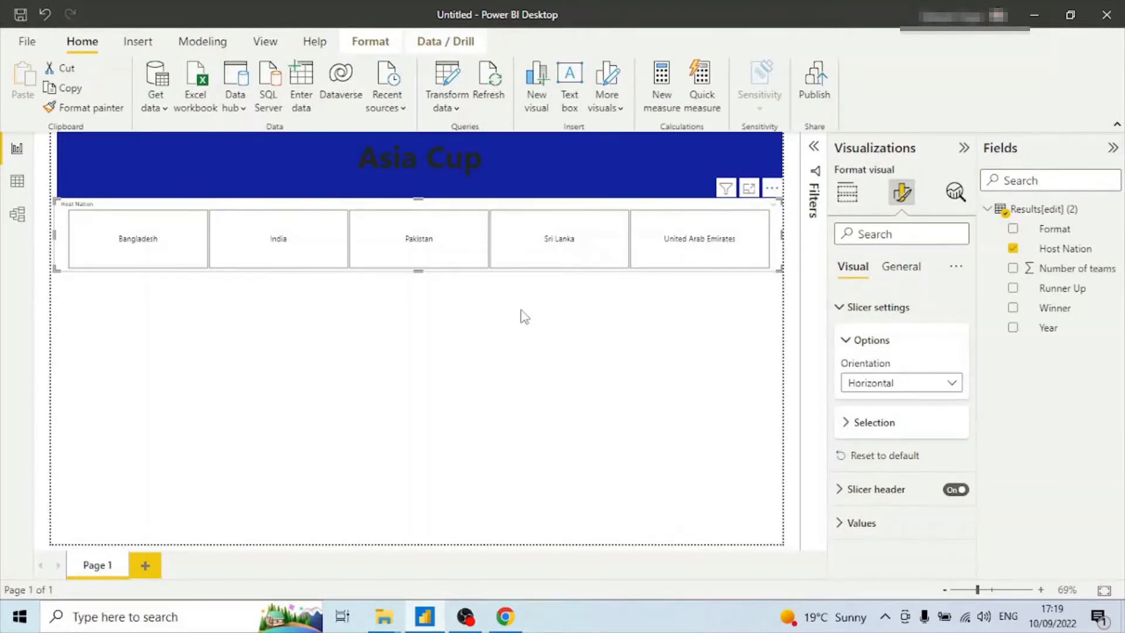
Set the Host Nation field's data category to Country.
click(848, 195)
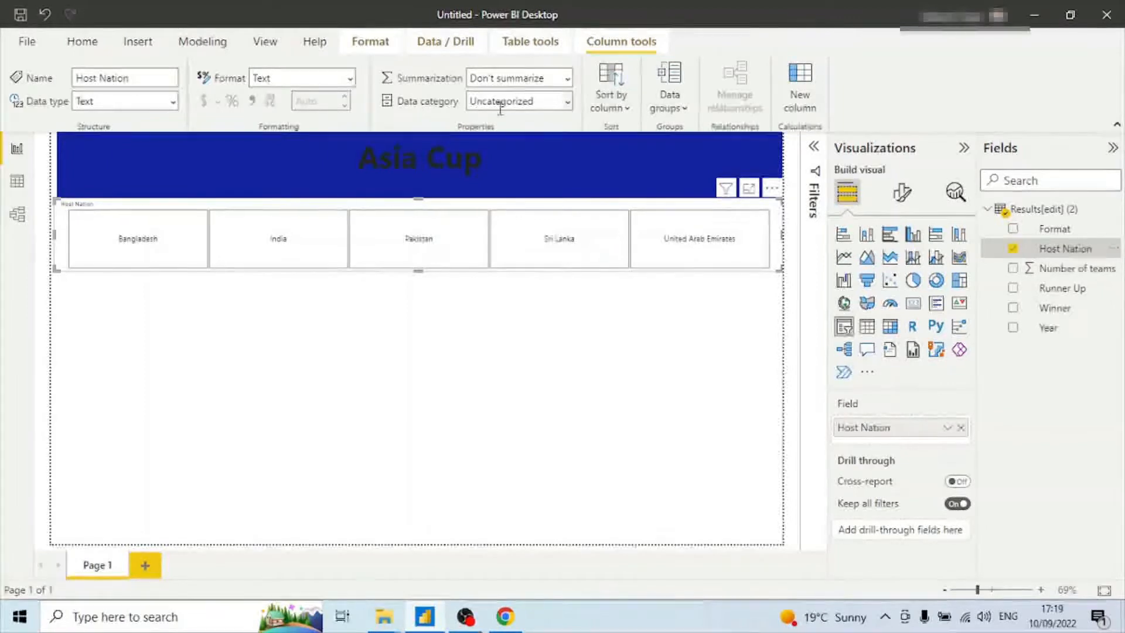
click(568, 106)
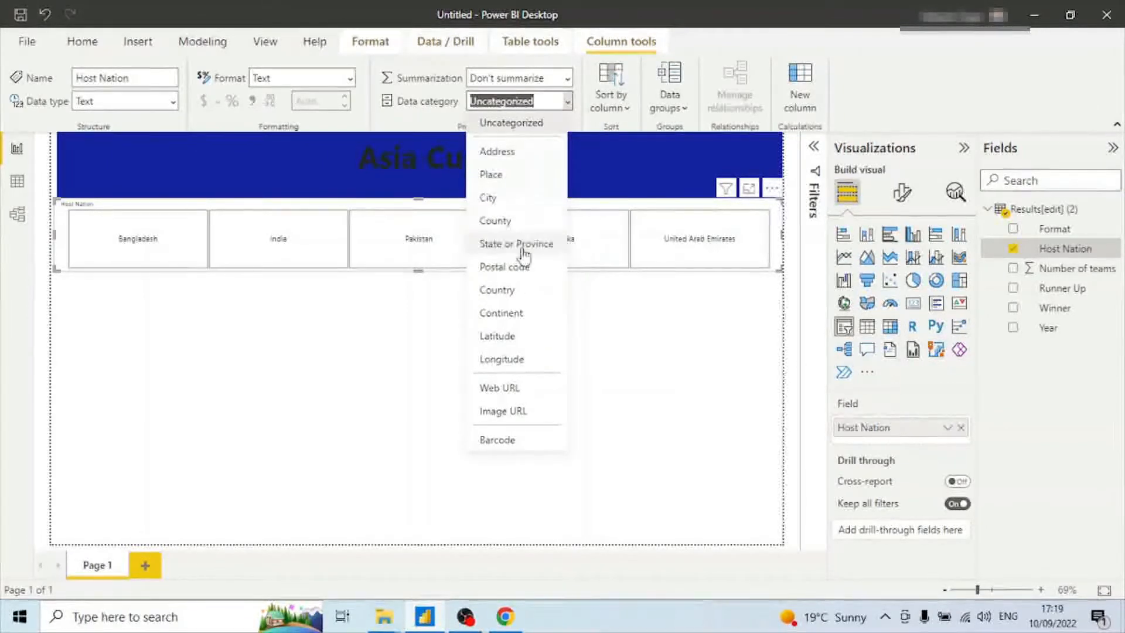
click(507, 293)
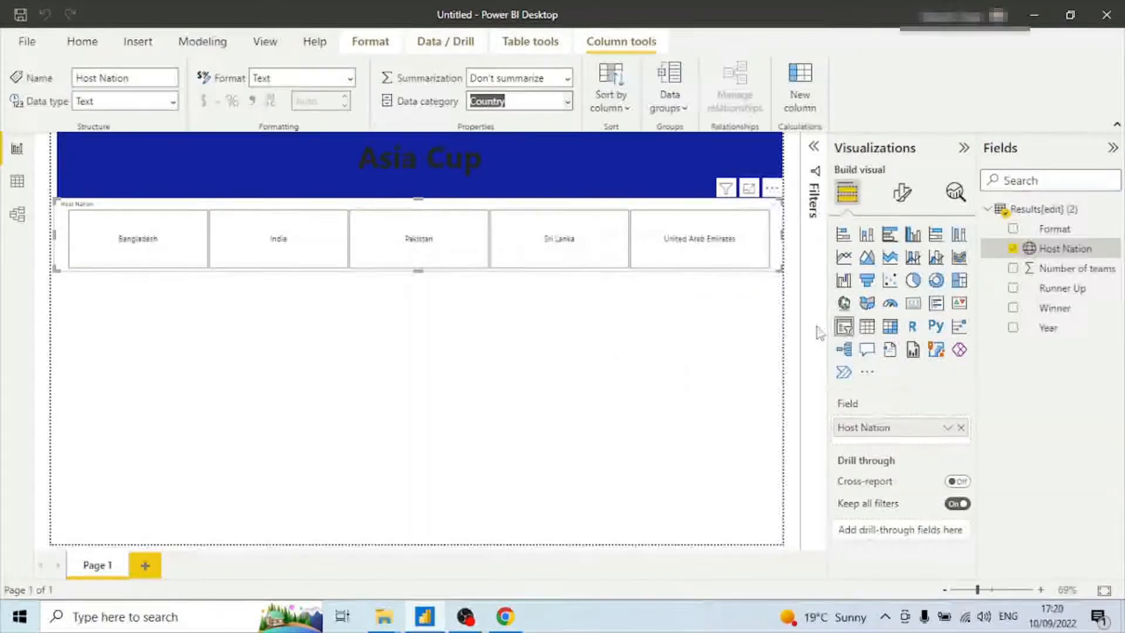
Try switching the slicer to a Map visual, then undo the change.
click(844, 306)
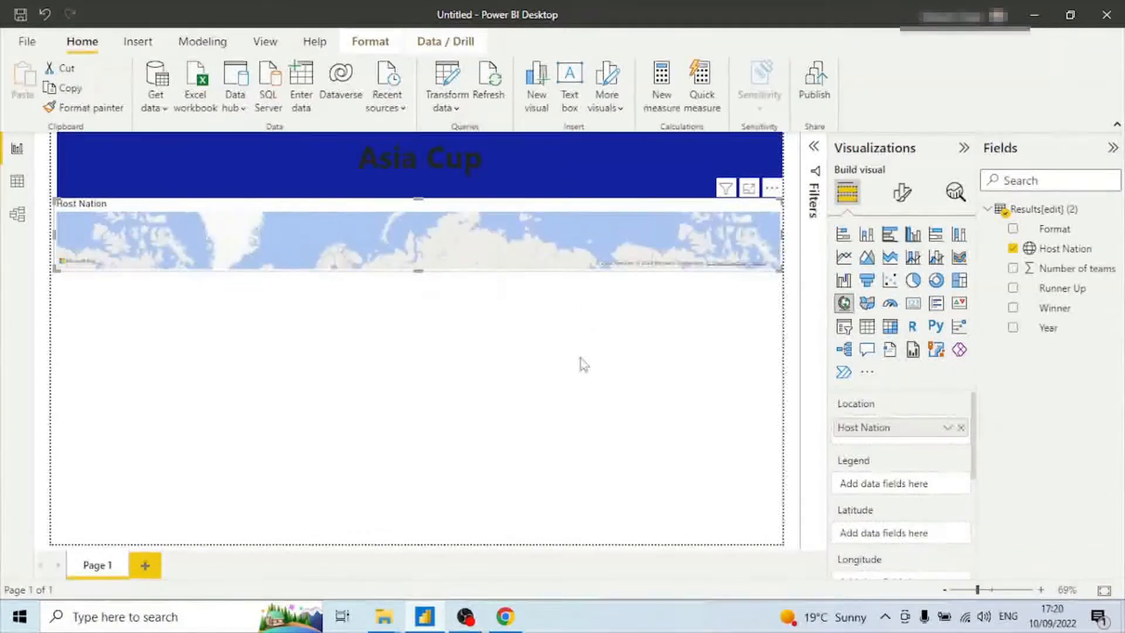
key(ctrl+z)
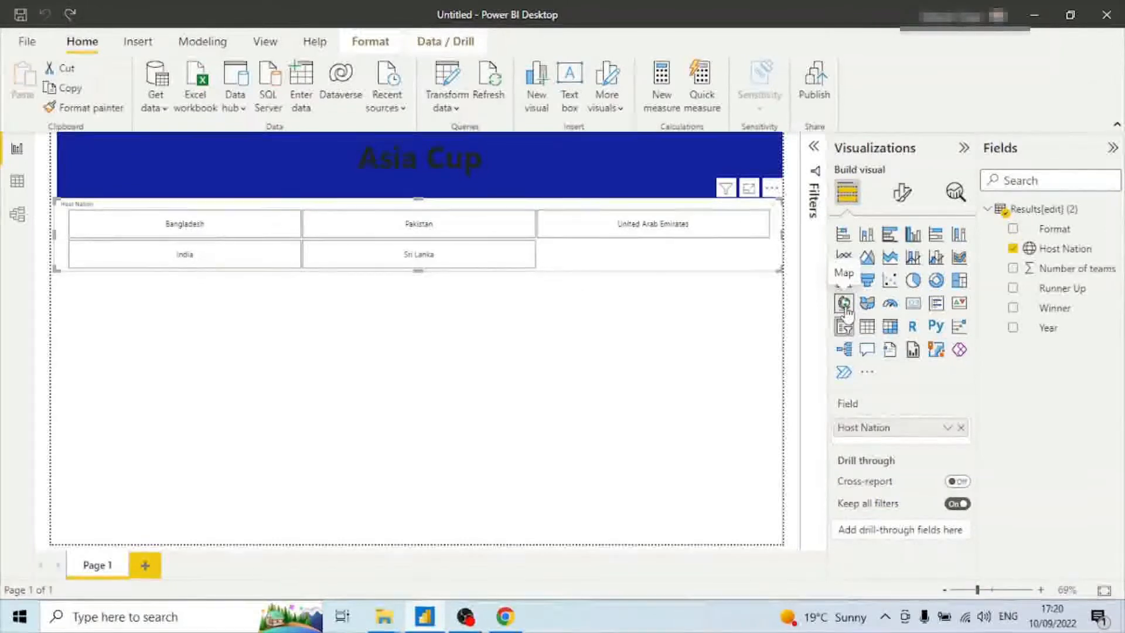
Resize the Host Nation slicer so all five nations fit in a single row.
click(796, 320)
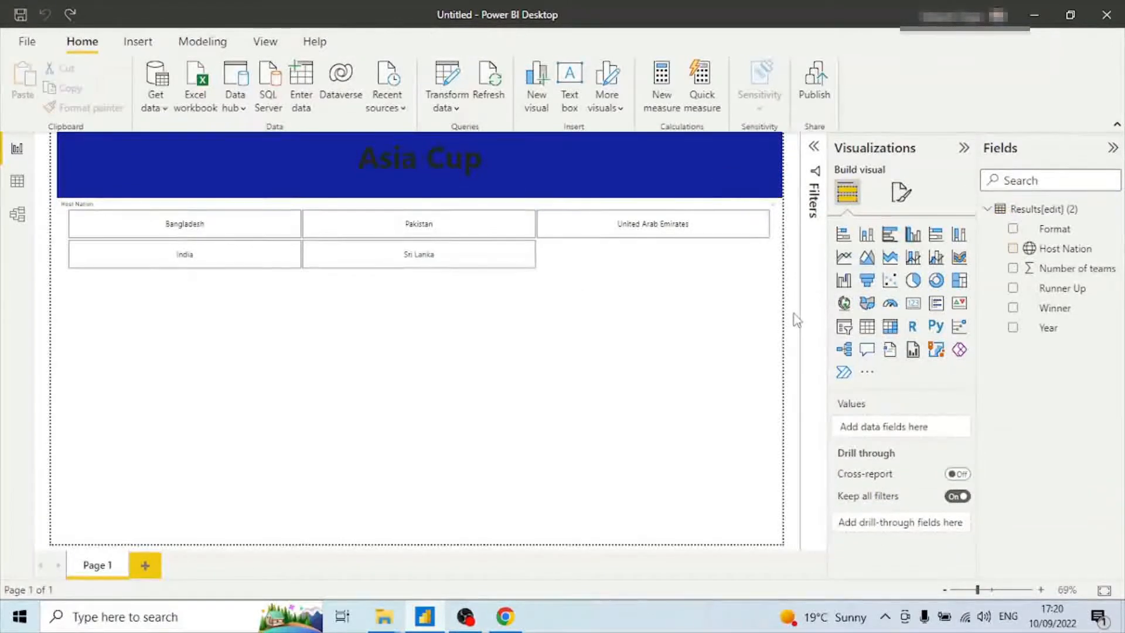
click(630, 261)
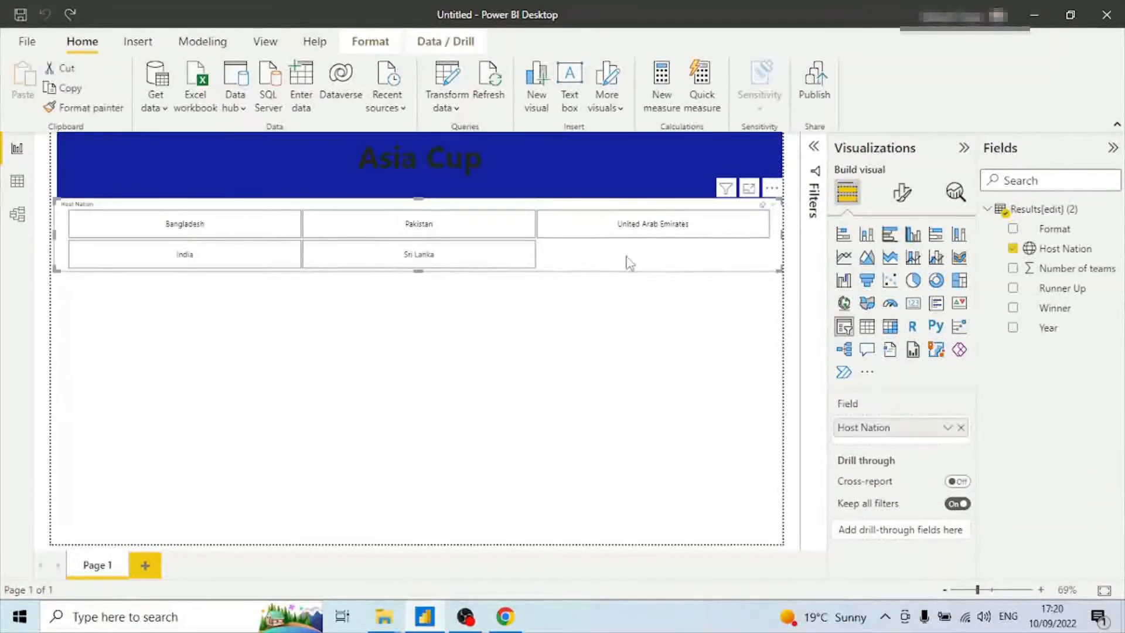
drag(782, 271, 783, 276)
click(664, 393)
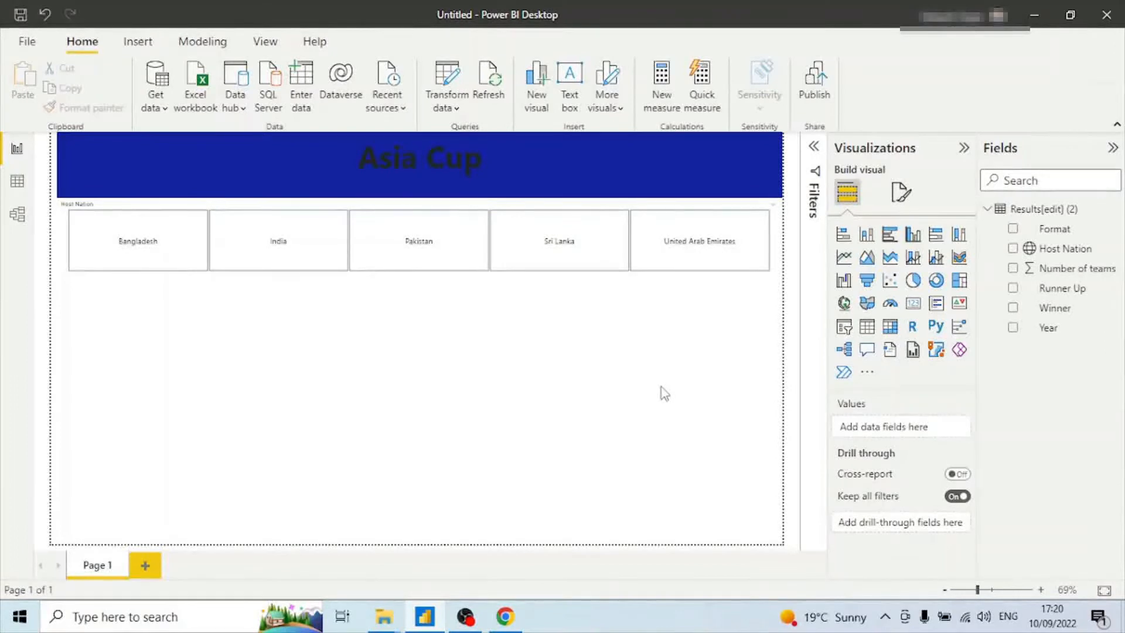
Add a map visual showing Host Nation below the slicer and shrink it to roughly a quarter of the page.
click(844, 303)
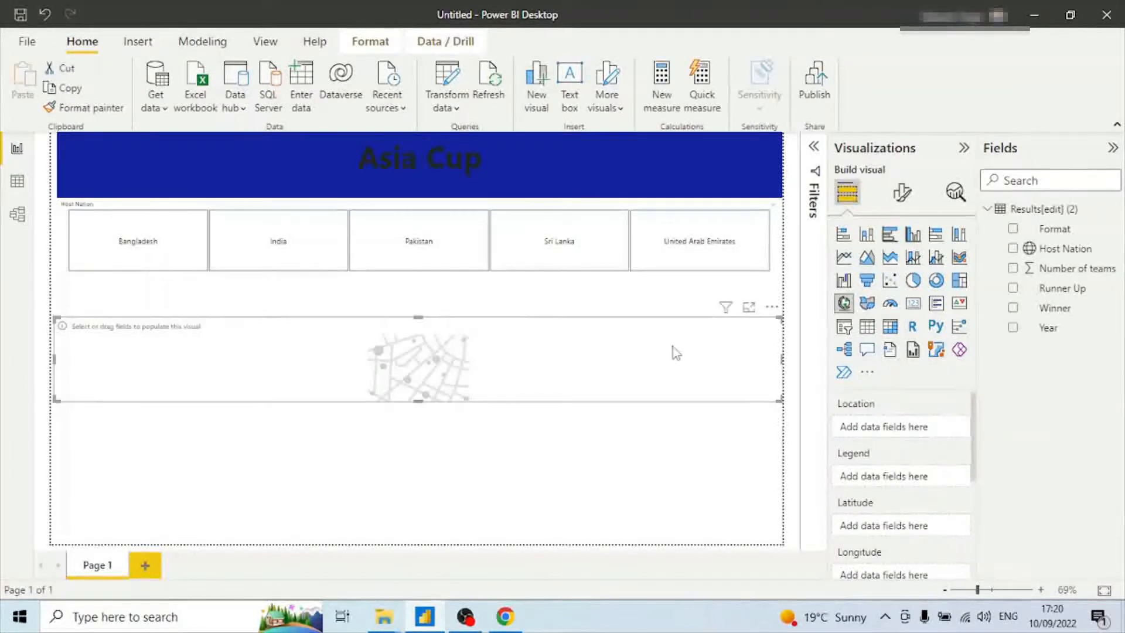
drag(523, 348, 529, 339)
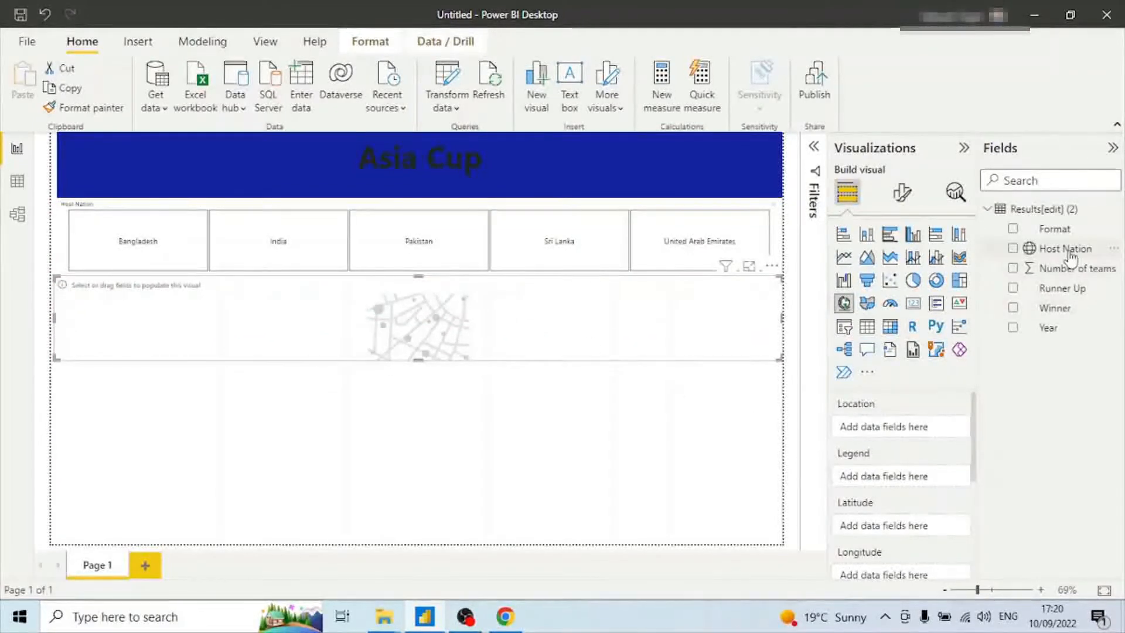
drag(1066, 249, 469, 332)
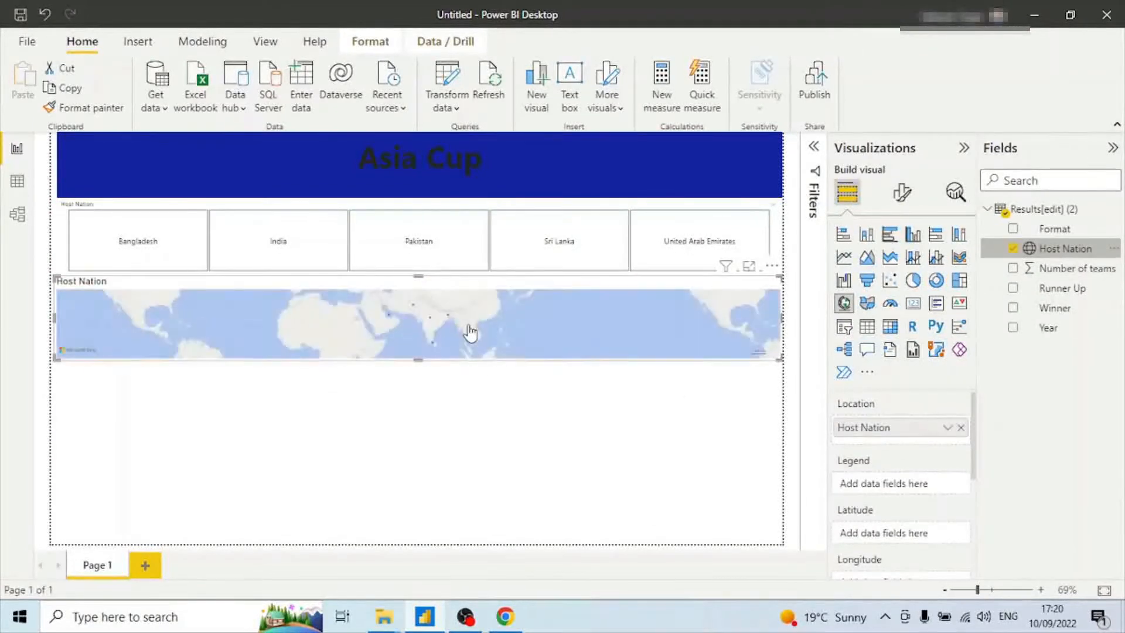
drag(780, 359, 414, 513)
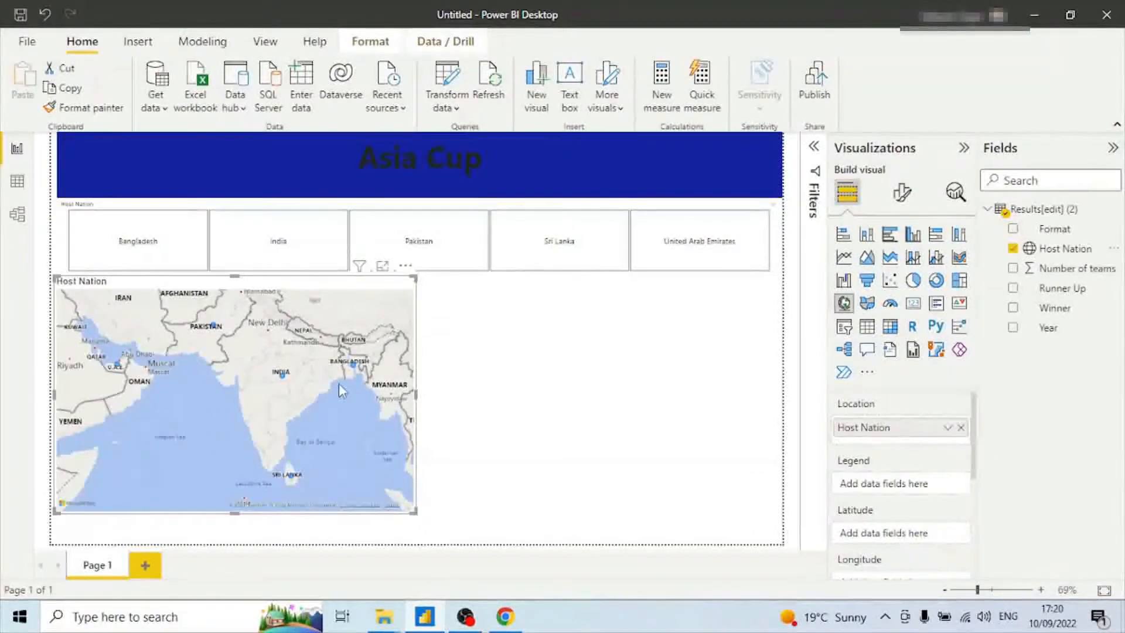
drag(417, 516, 354, 481)
mouse_move(174, 398)
mouse_down()
mouse_move(180, 442)
mouse_move(198, 445)
mouse_move(180, 441)
mouse_move(168, 404)
mouse_up()
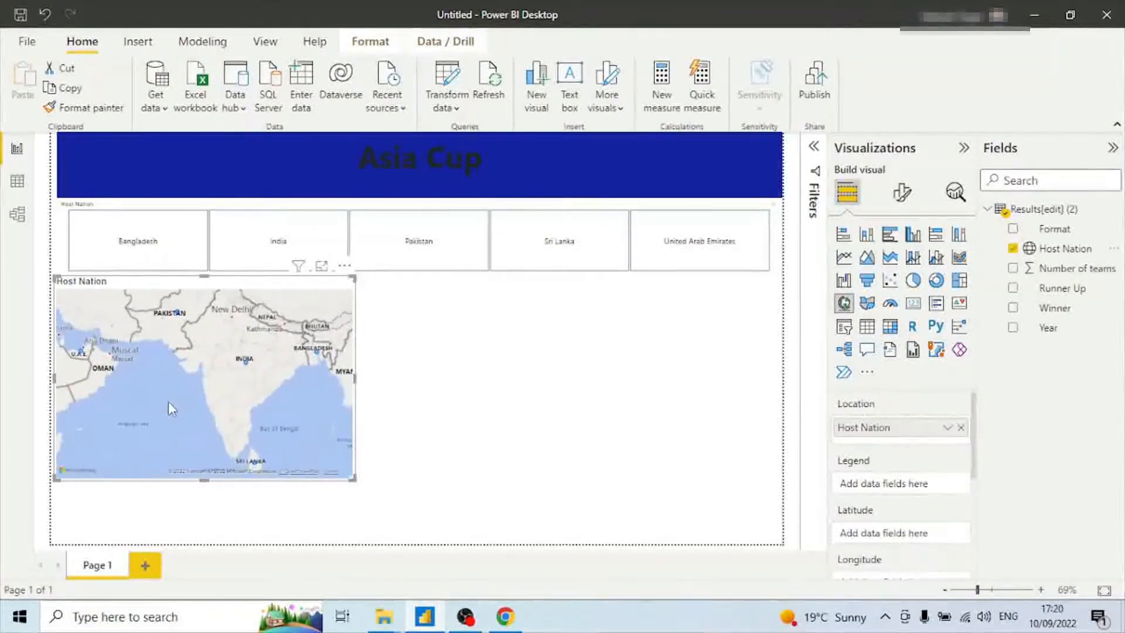
click(358, 460)
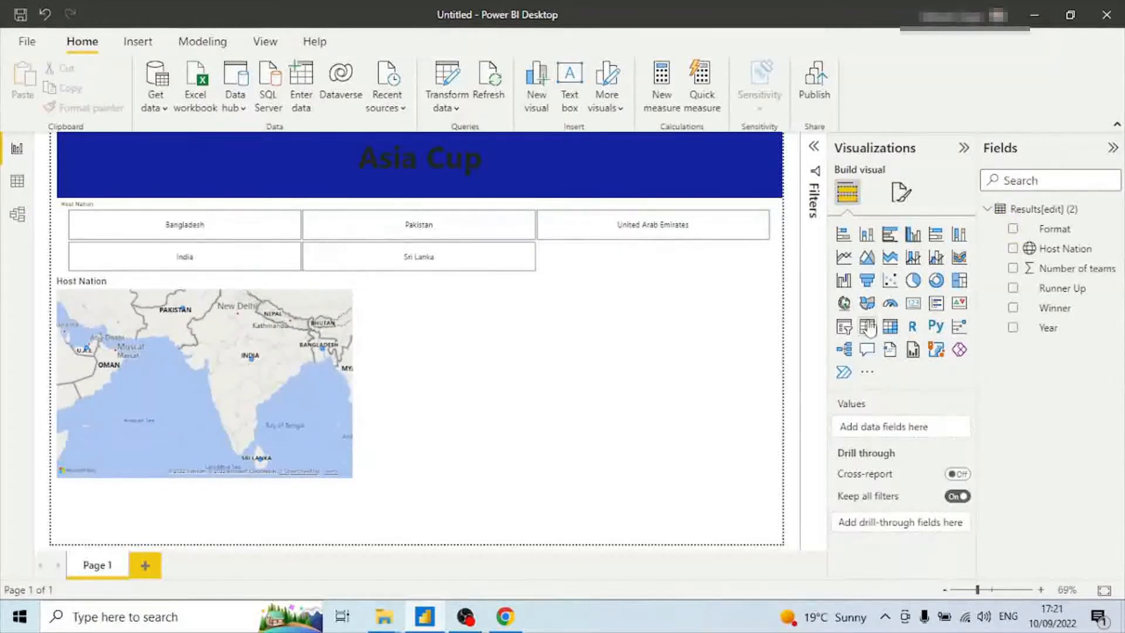
Add a clustered column chart of Number of teams by Year and position and resize it beside the map.
click(913, 236)
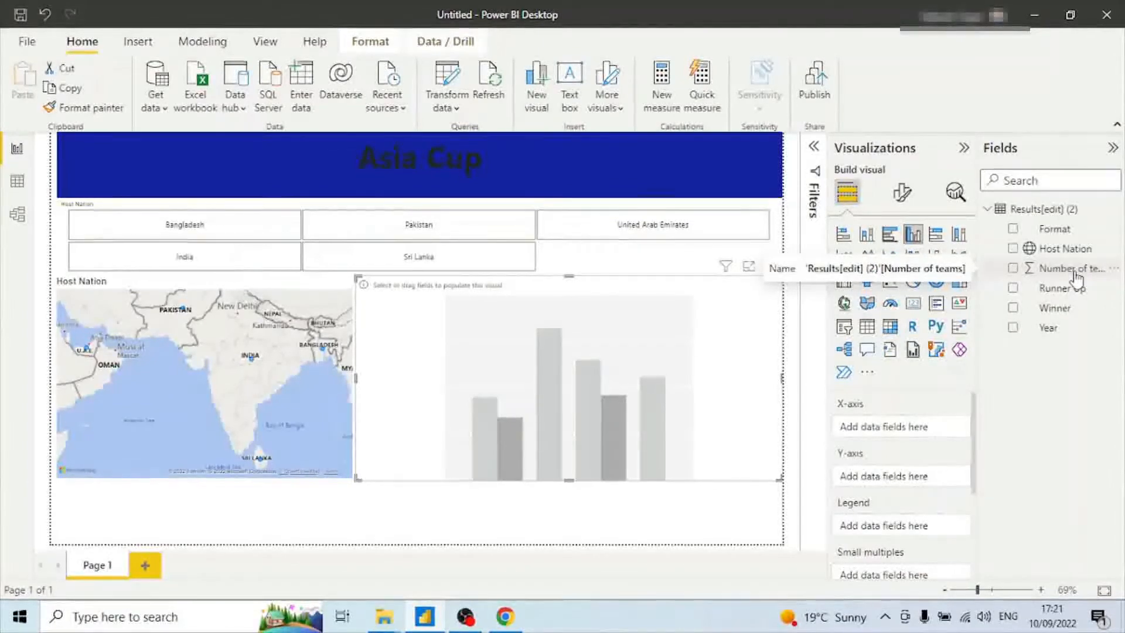
drag(1076, 276, 917, 484)
drag(1055, 332, 915, 434)
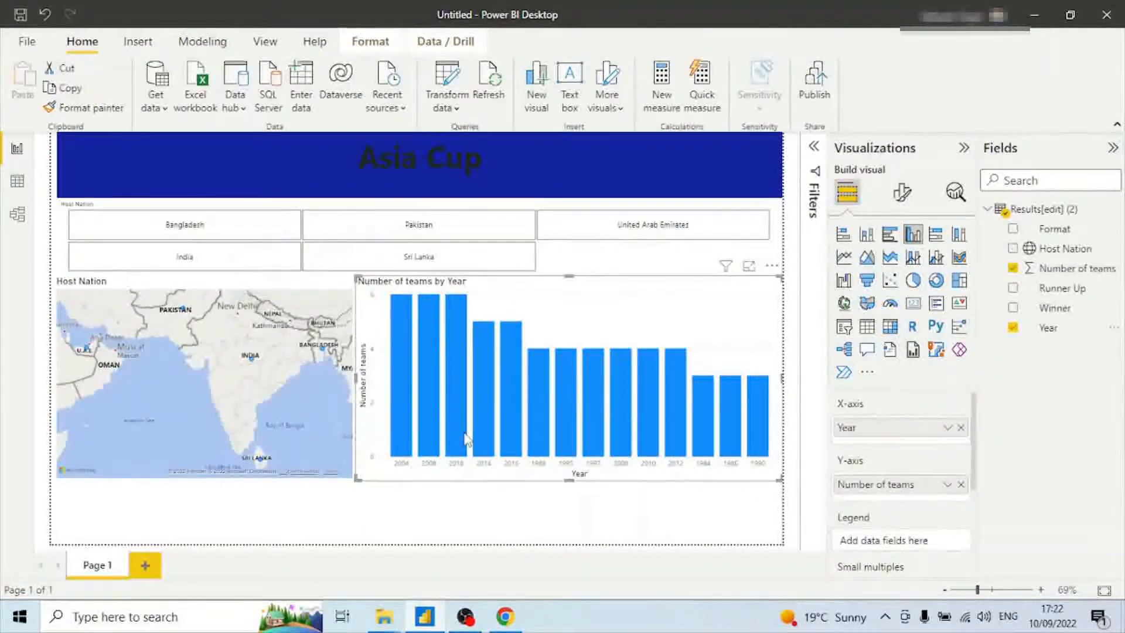
mouse_move(467, 439)
drag(364, 286, 378, 294)
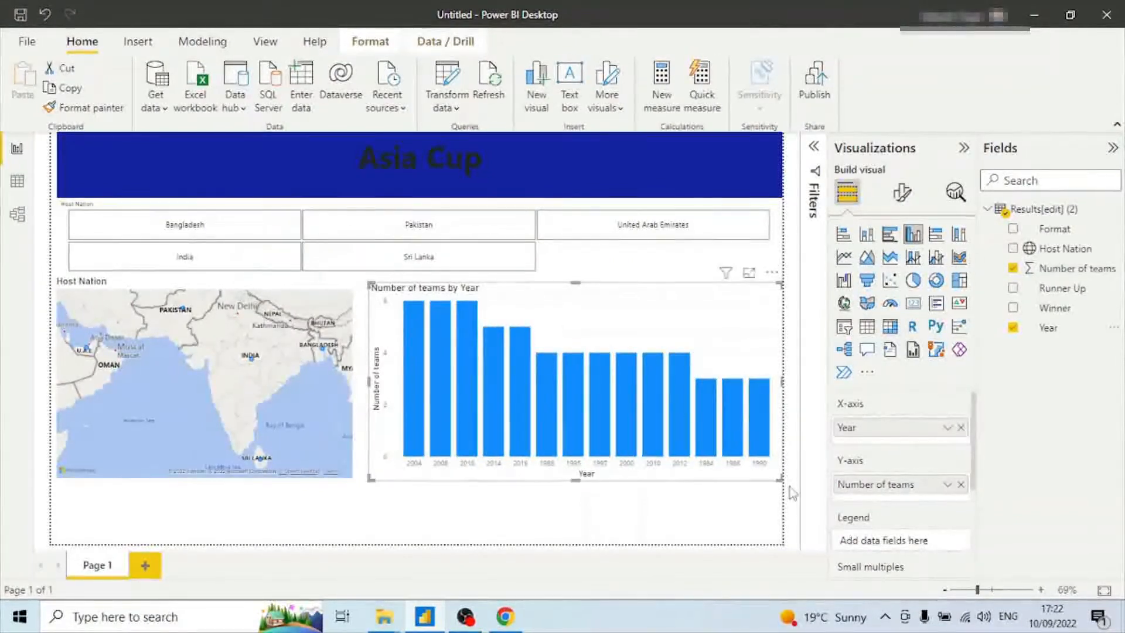
drag(781, 480, 777, 413)
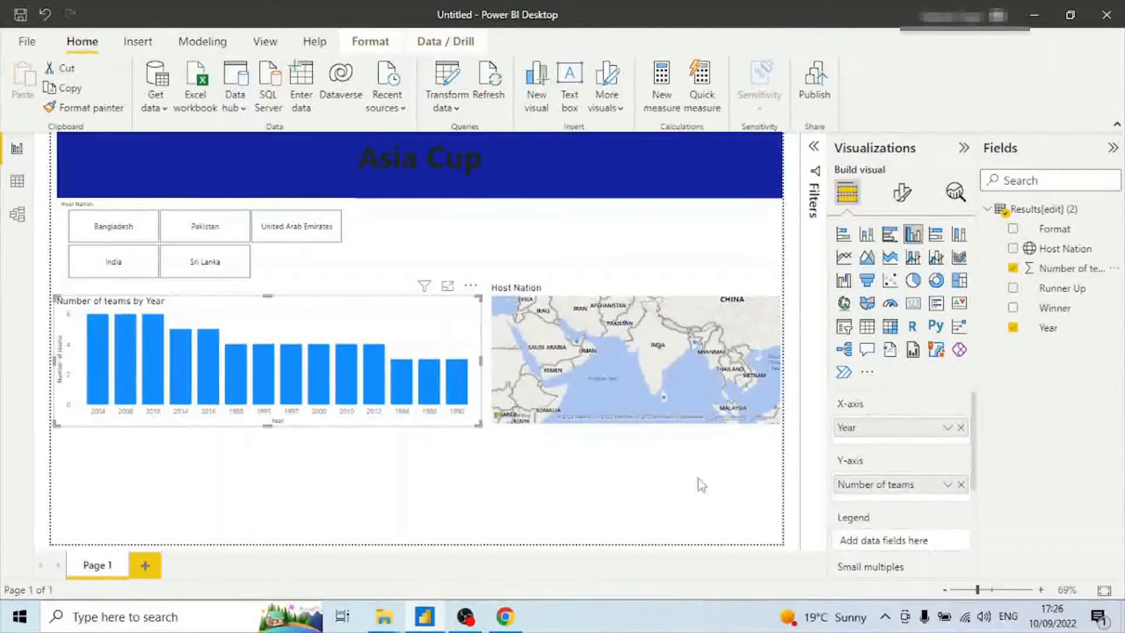
Try switching the column chart to a pie chart, then undo the change.
click(915, 282)
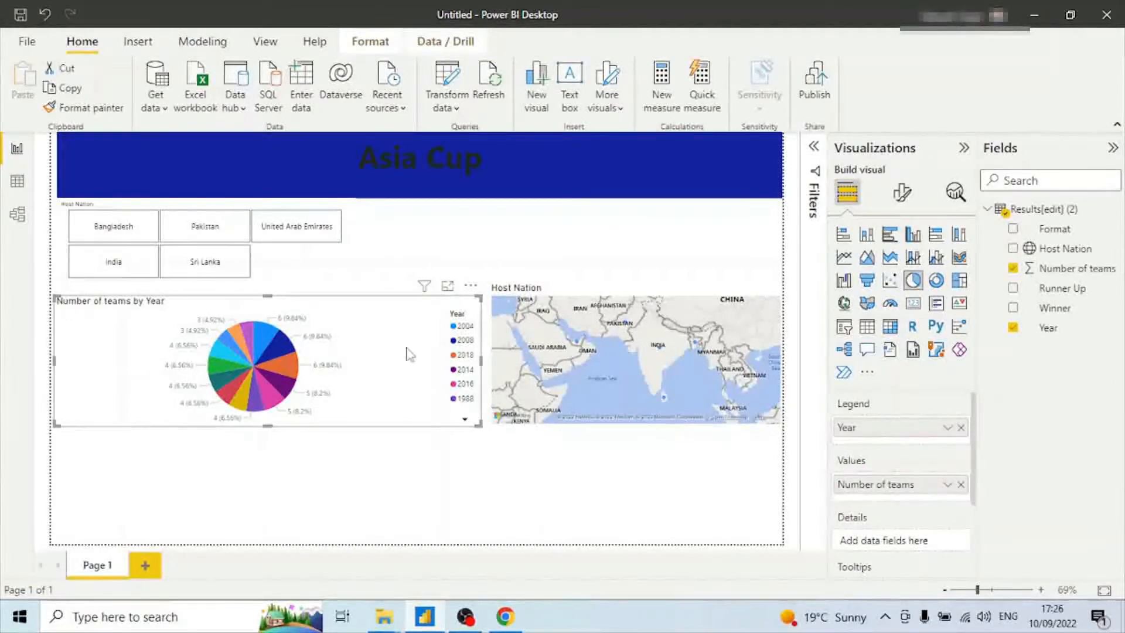
key(ctrl+z)
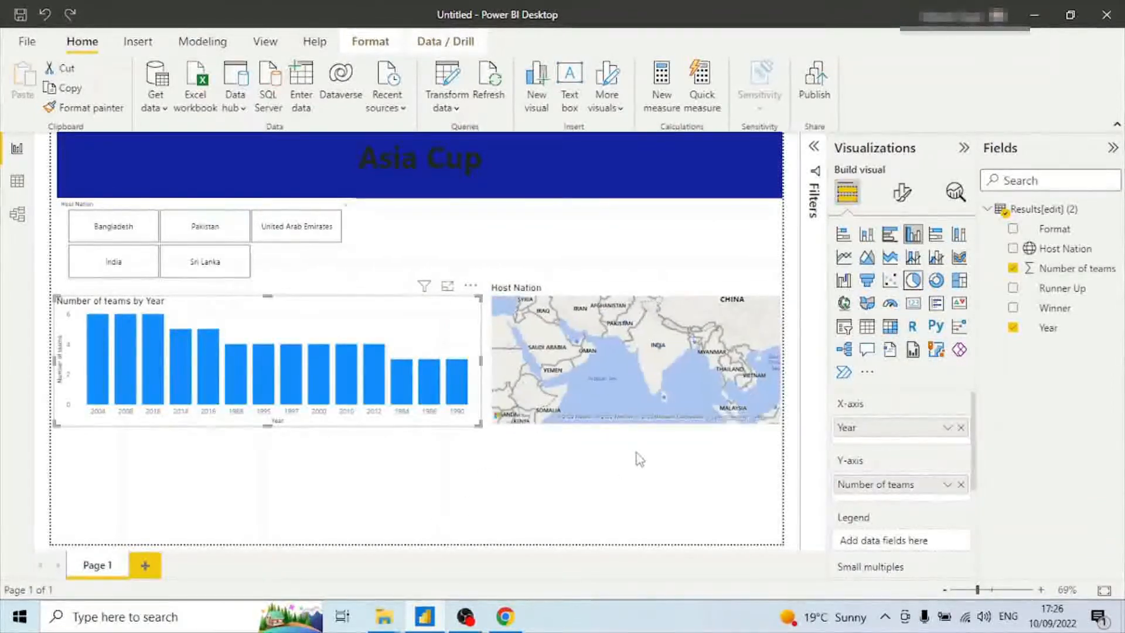
Add a small pie chart in the bottom-left area with Winner as legend and count of Winner as values.
click(166, 513)
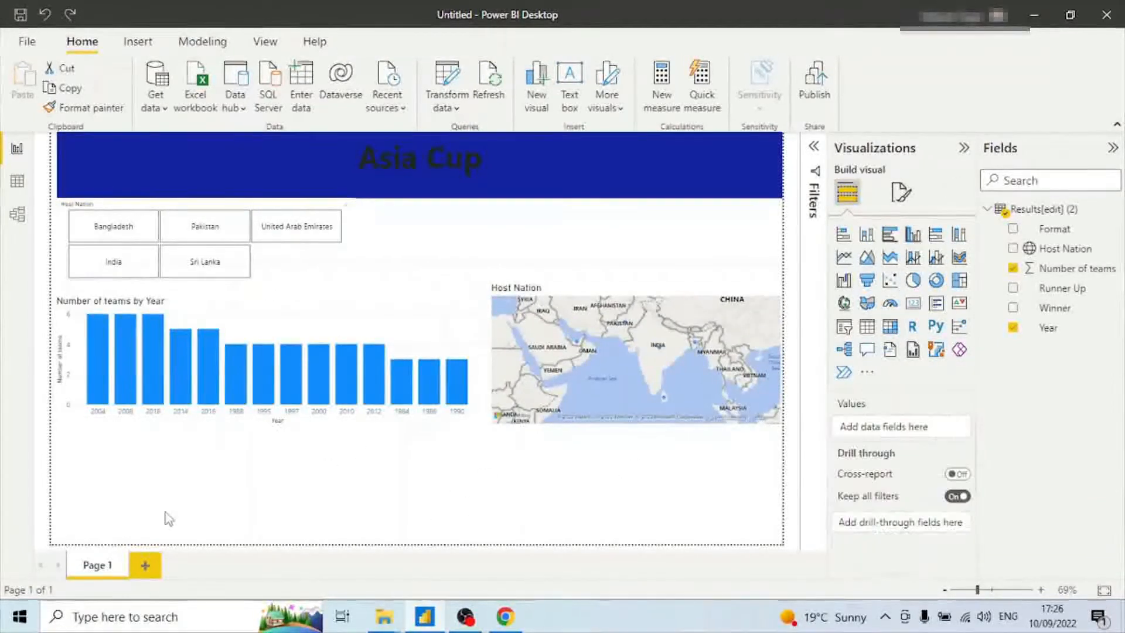
click(913, 280)
drag(481, 543, 220, 531)
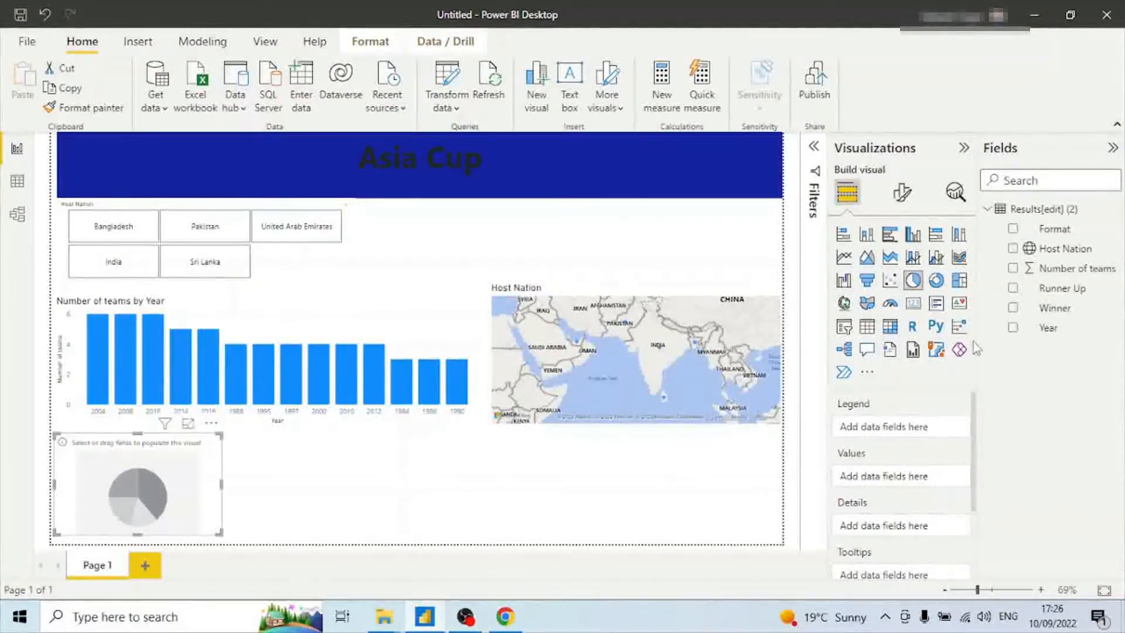
drag(1079, 309, 165, 495)
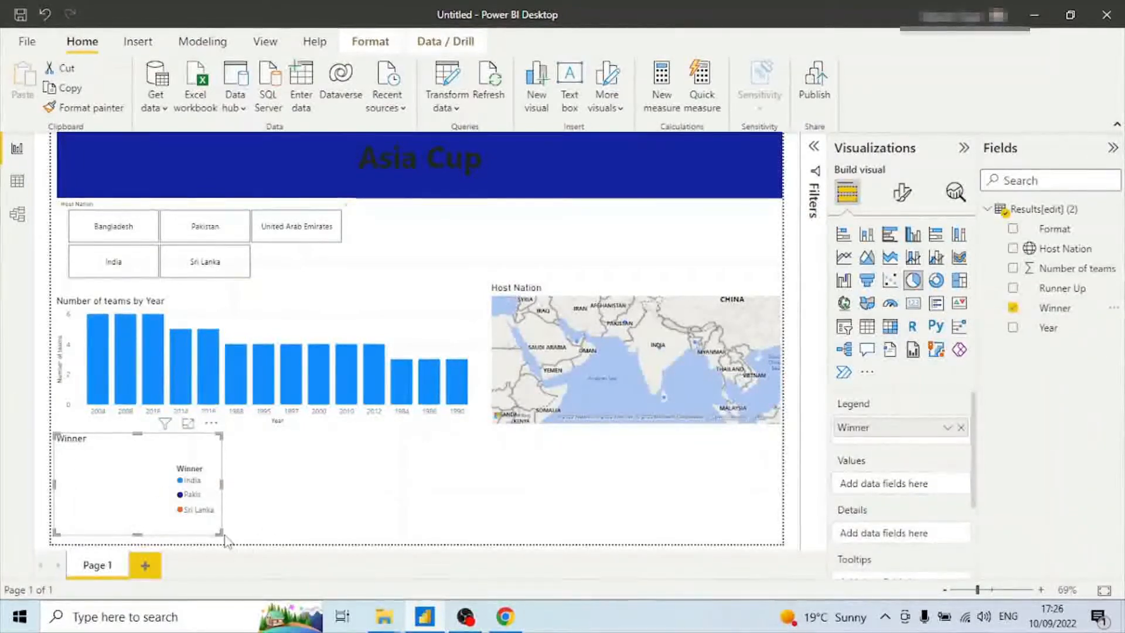
click(227, 536)
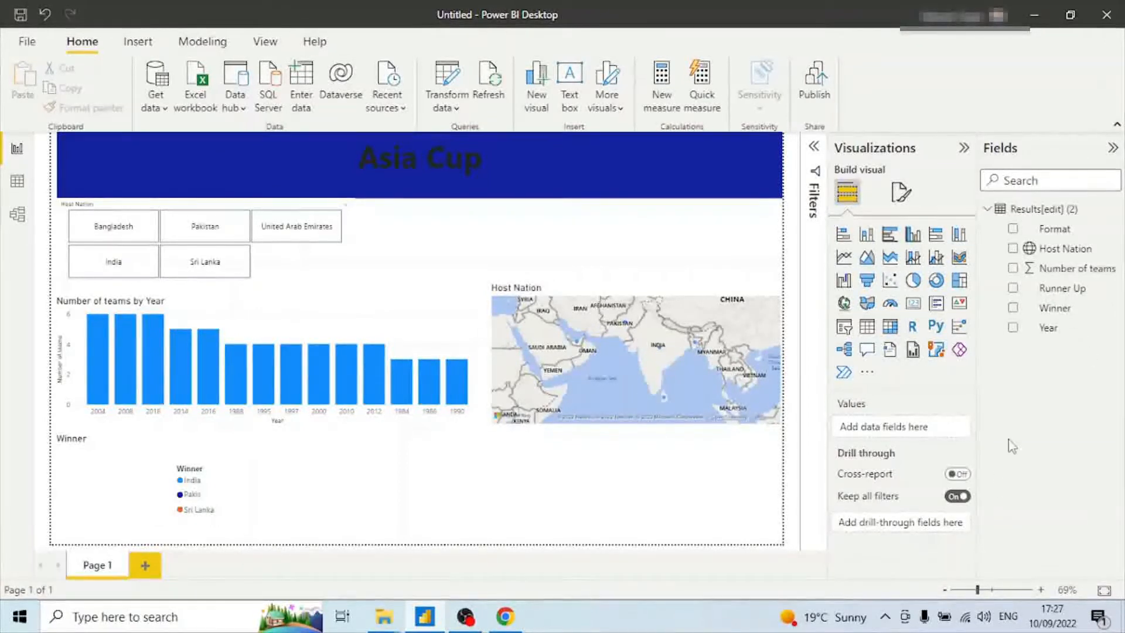
click(82, 498)
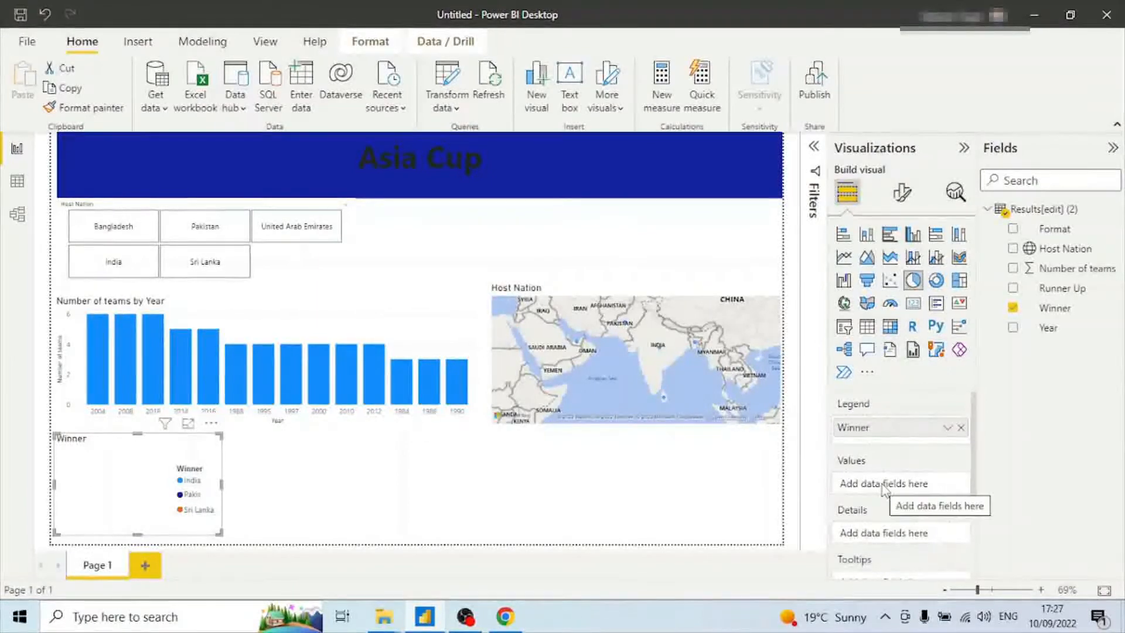
drag(1069, 314, 918, 491)
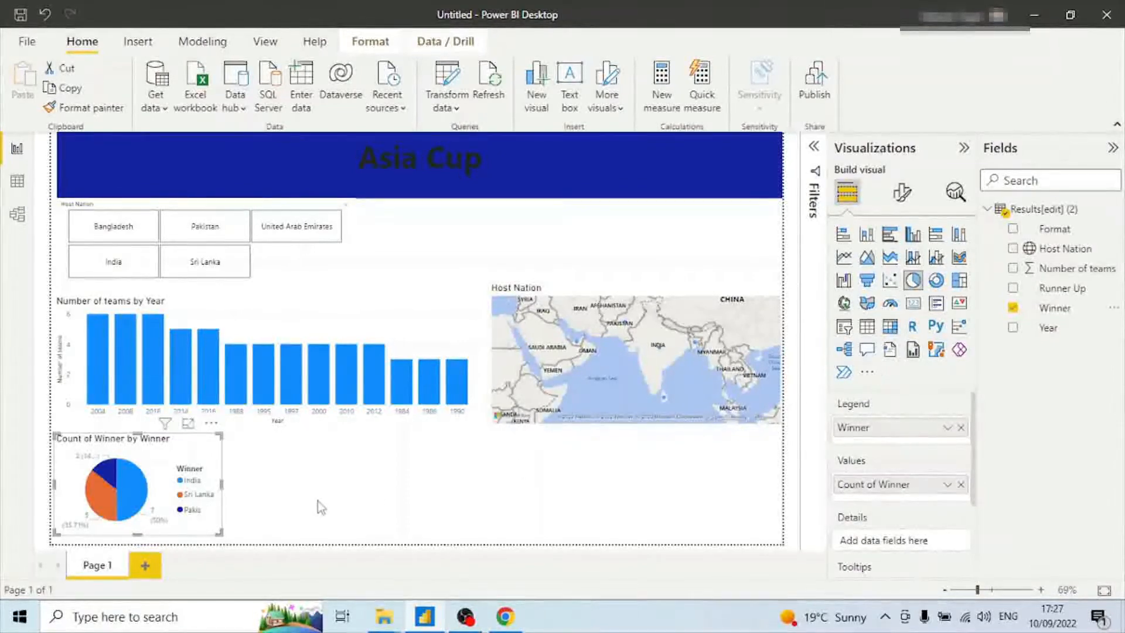
click(307, 482)
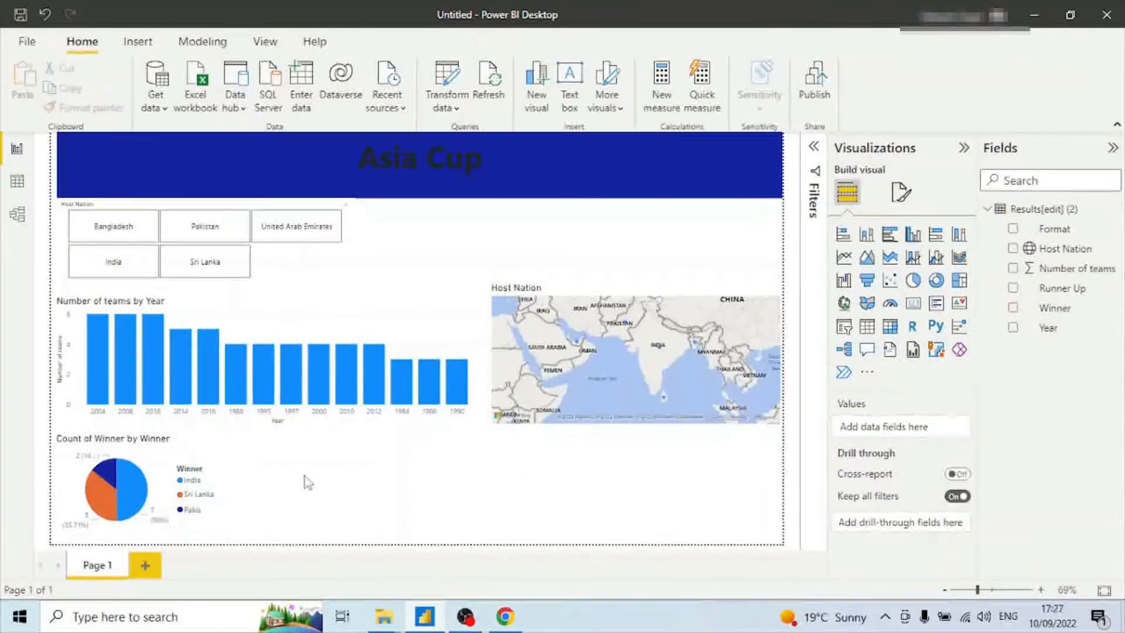
Add a donut chart beside the pie chart with Runner Up as legend and count of Runner Up as values.
click(937, 281)
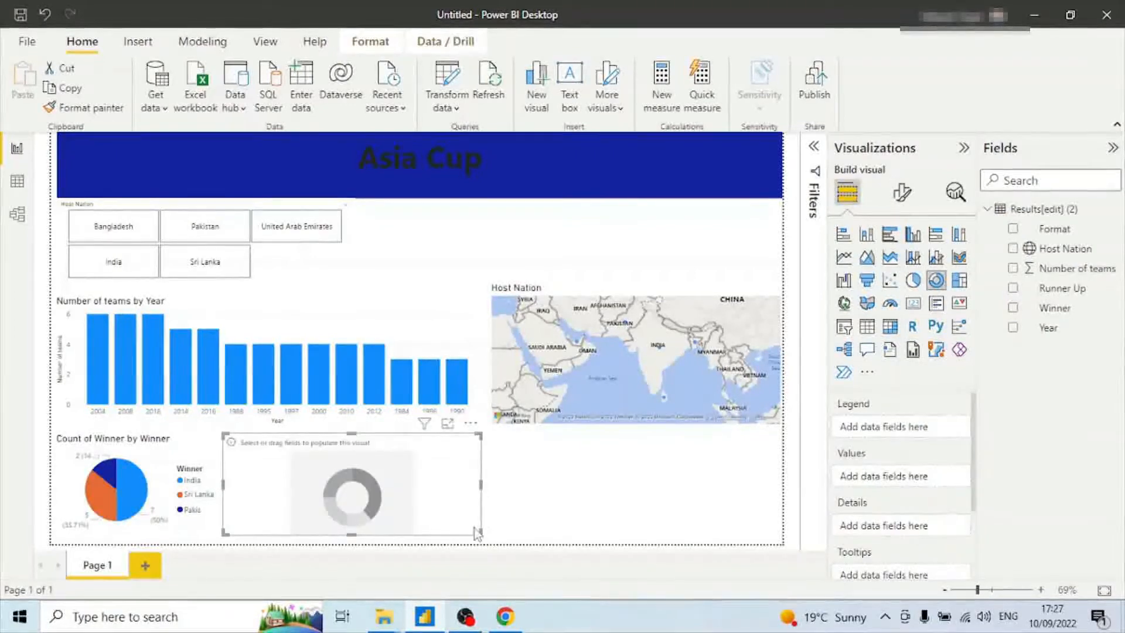
drag(479, 532, 457, 533)
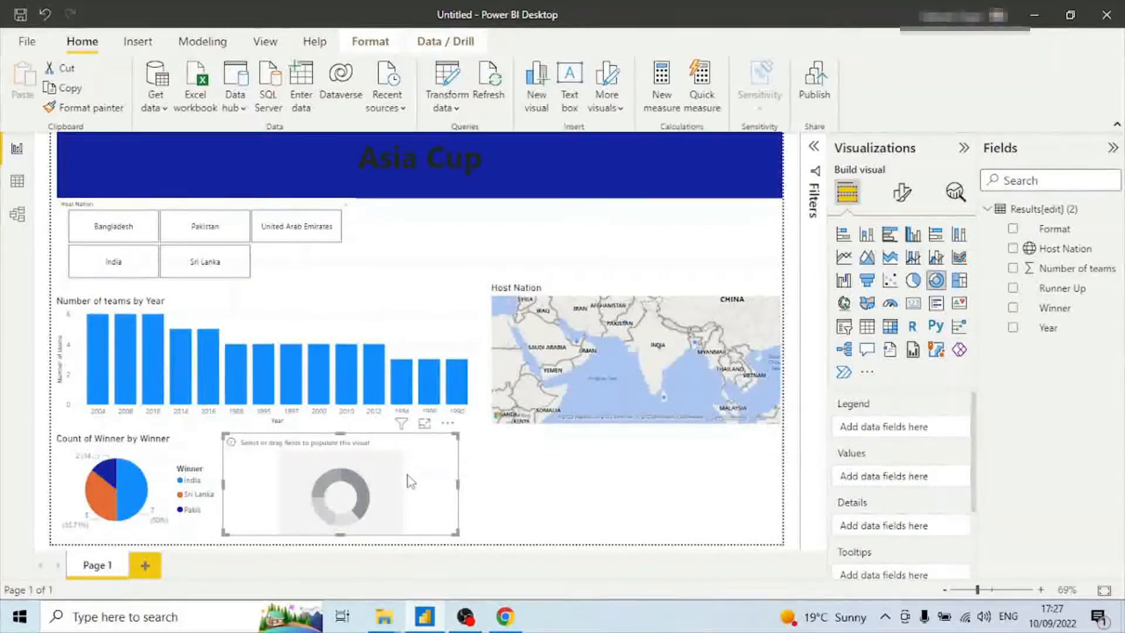
click(641, 504)
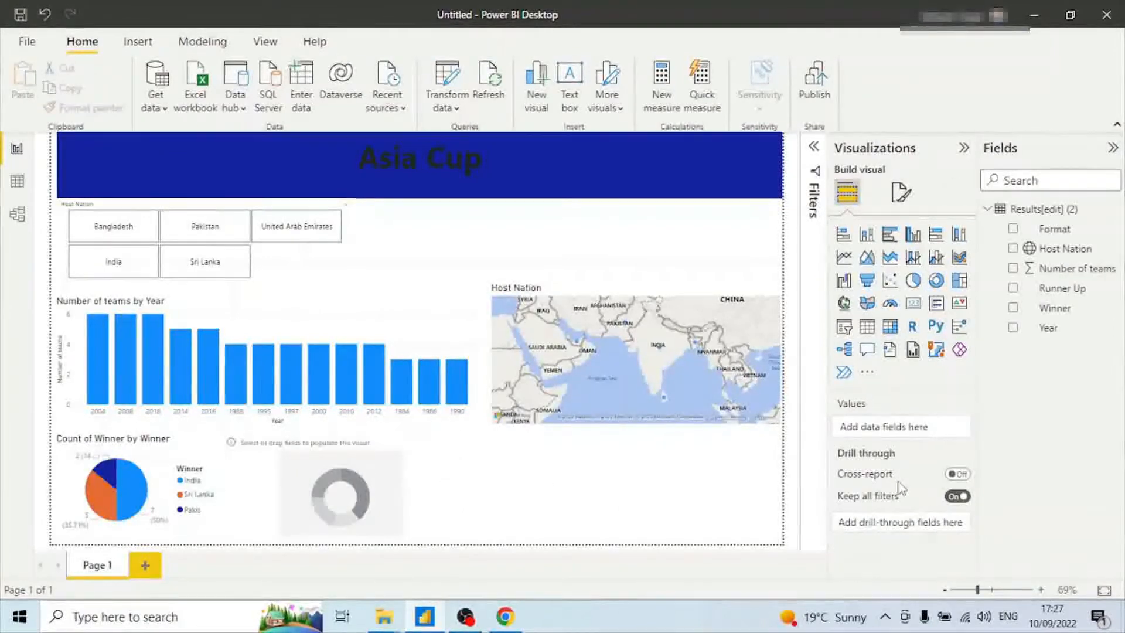
drag(1060, 293, 322, 501)
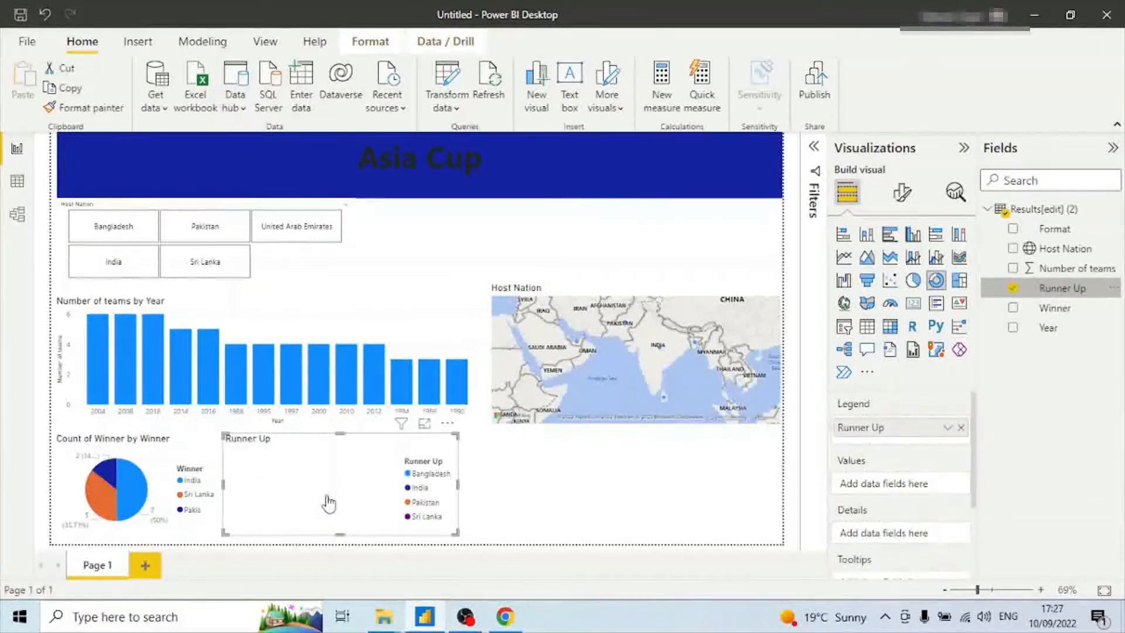
drag(1060, 288, 908, 494)
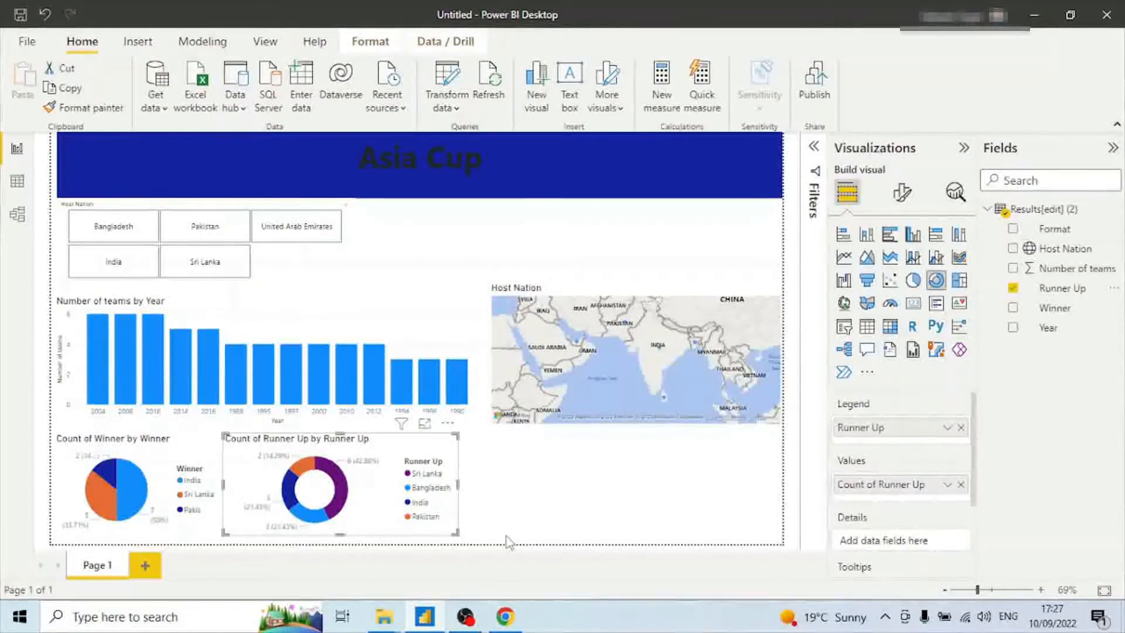
click(583, 485)
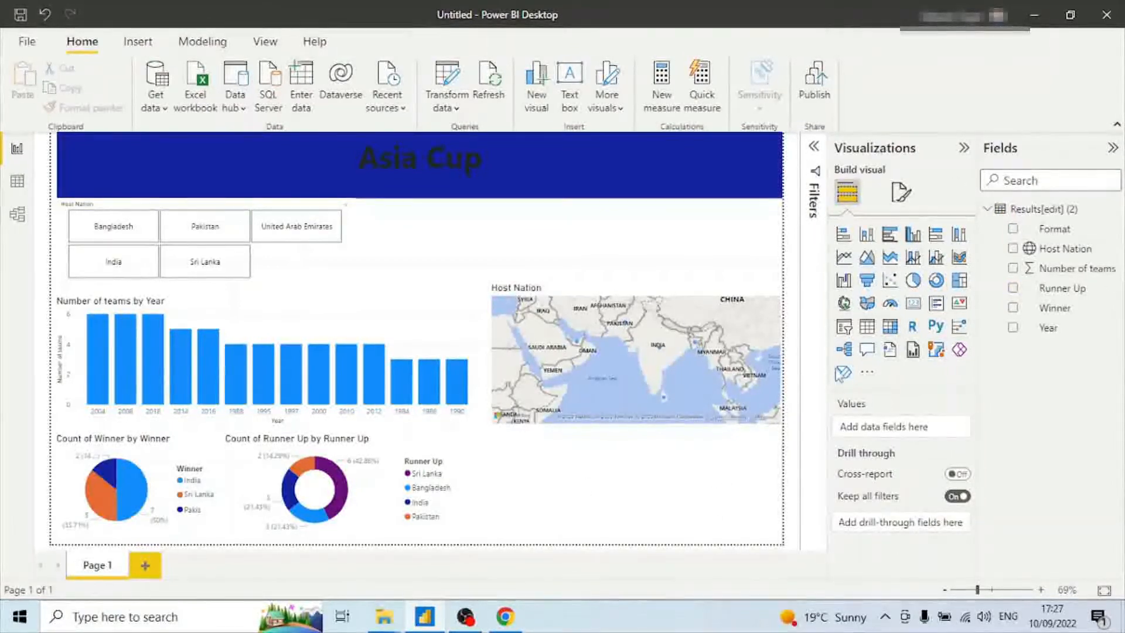
Add a treemap in the bottom-right corner with Host Nation as category and count of Host Nation as values.
click(959, 281)
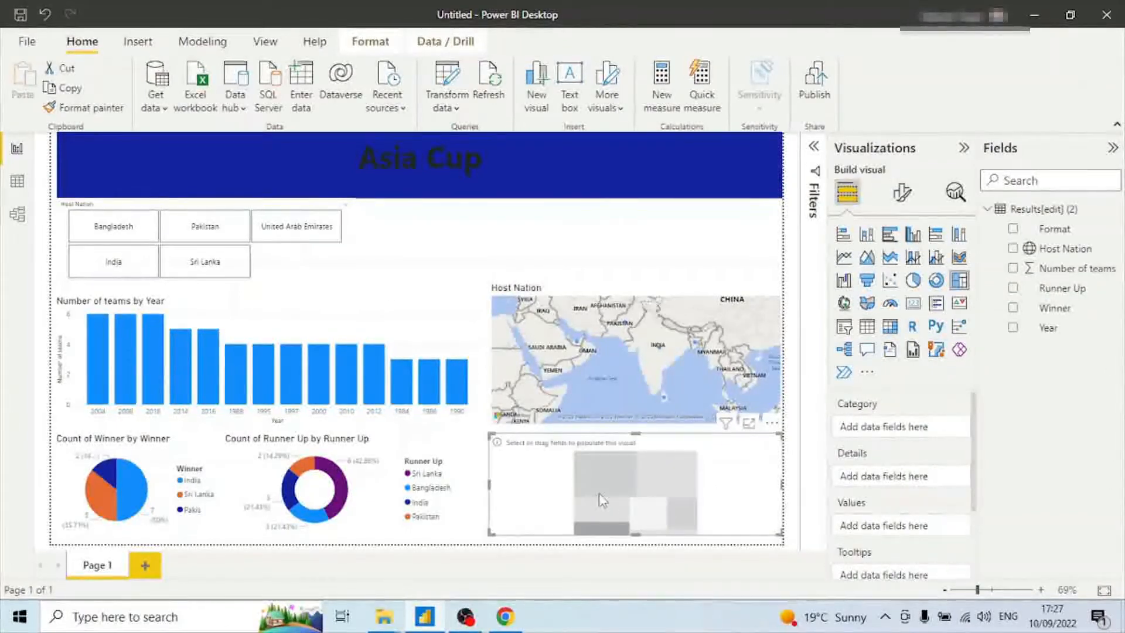
drag(778, 533, 772, 531)
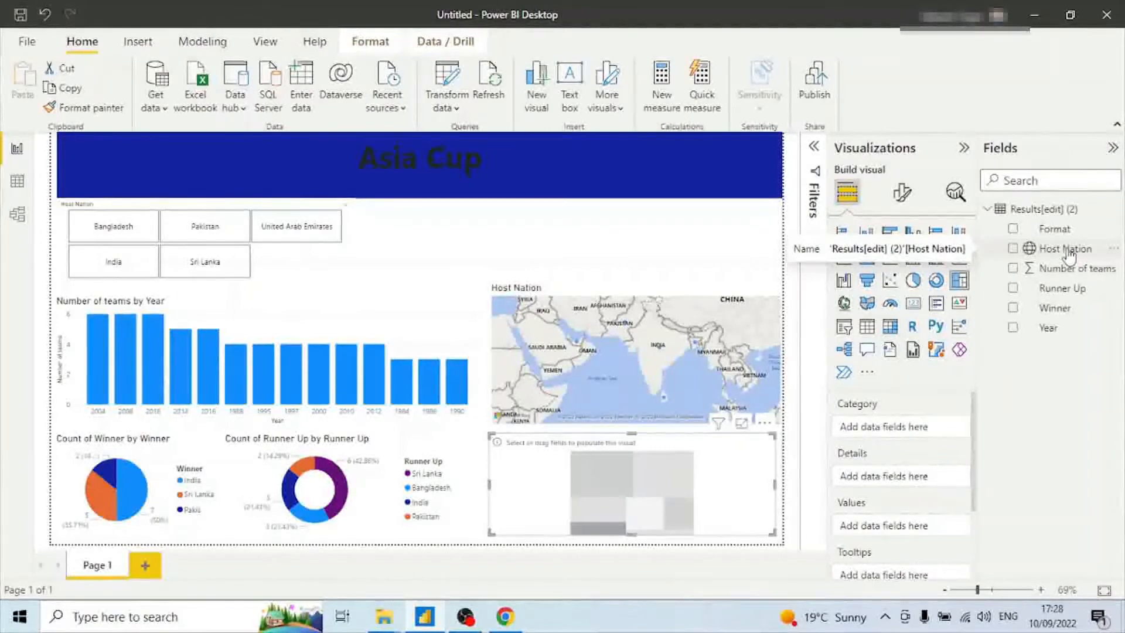
drag(1069, 256, 652, 485)
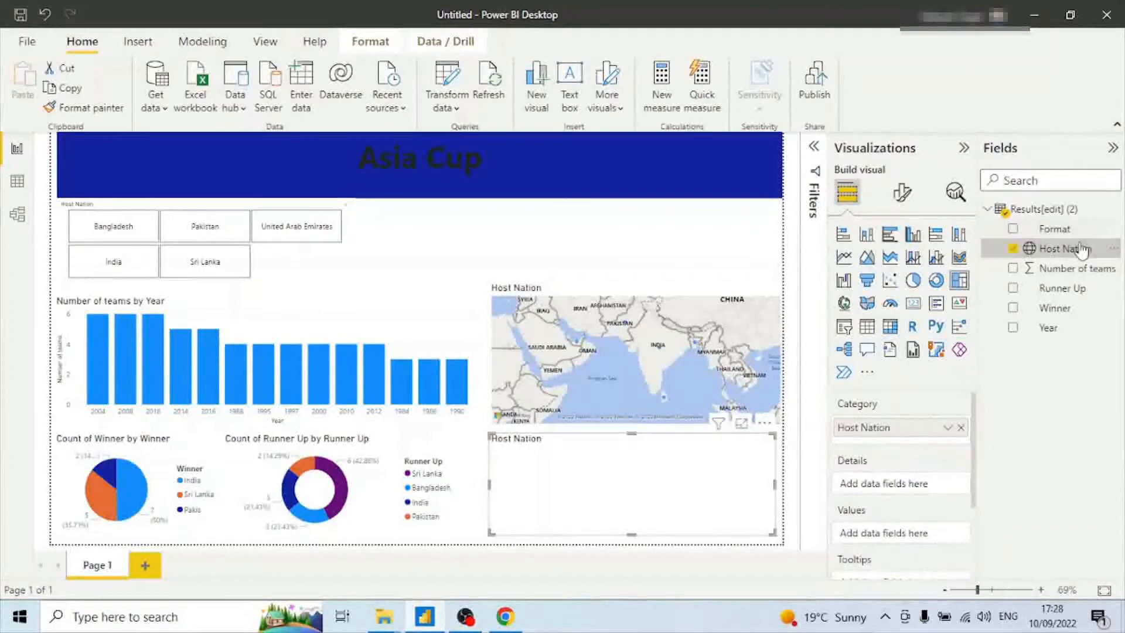
drag(1078, 252, 928, 538)
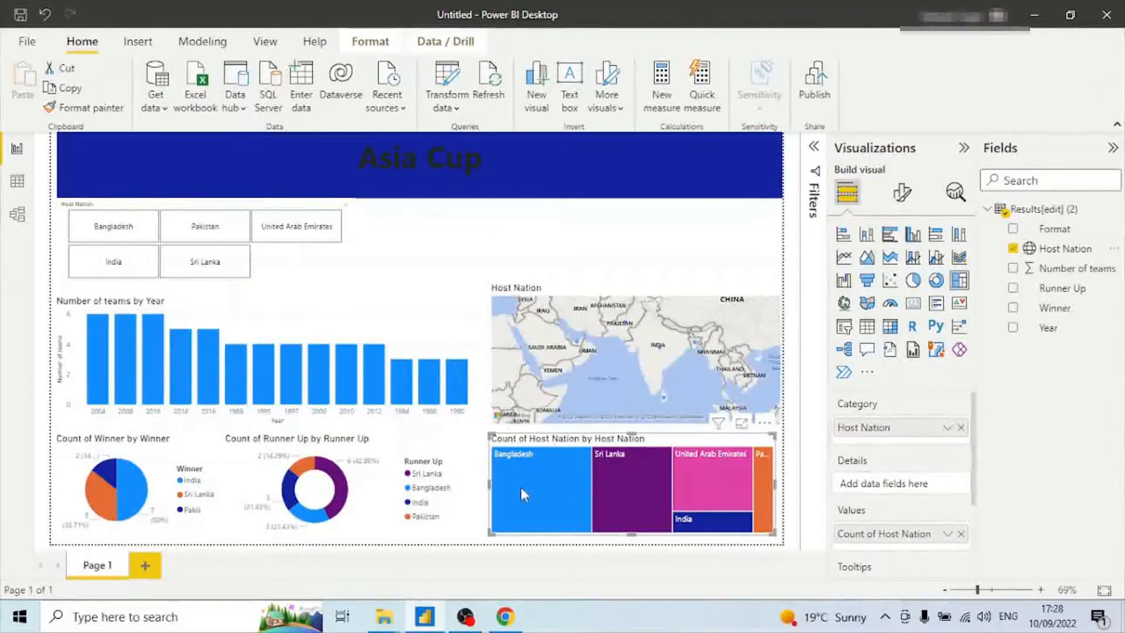
mouse_move(618, 497)
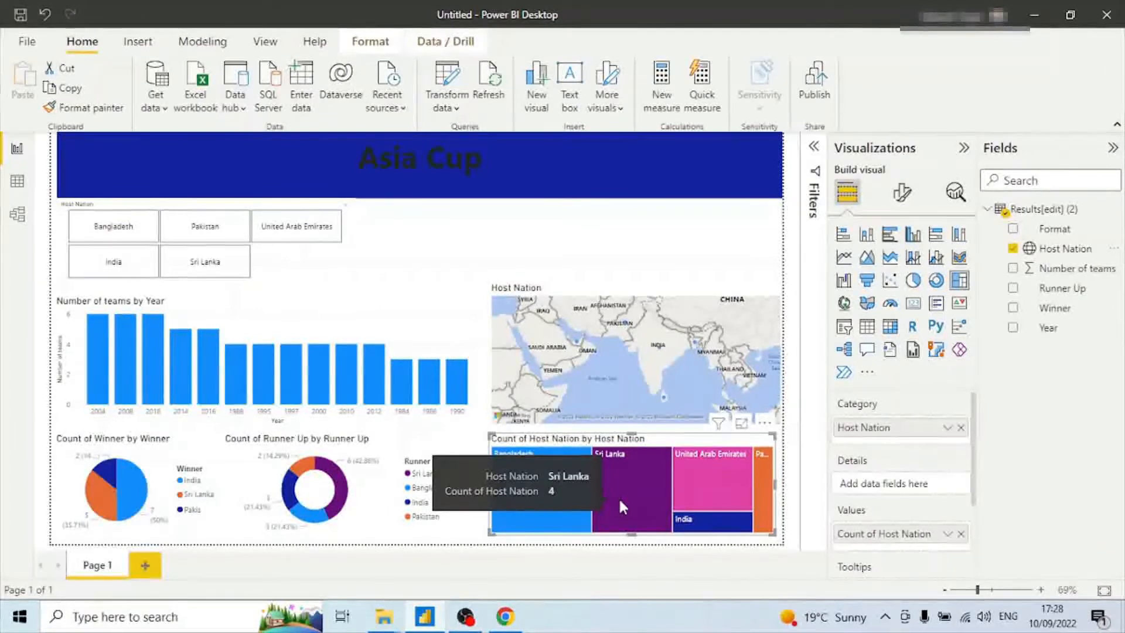
mouse_move(571, 509)
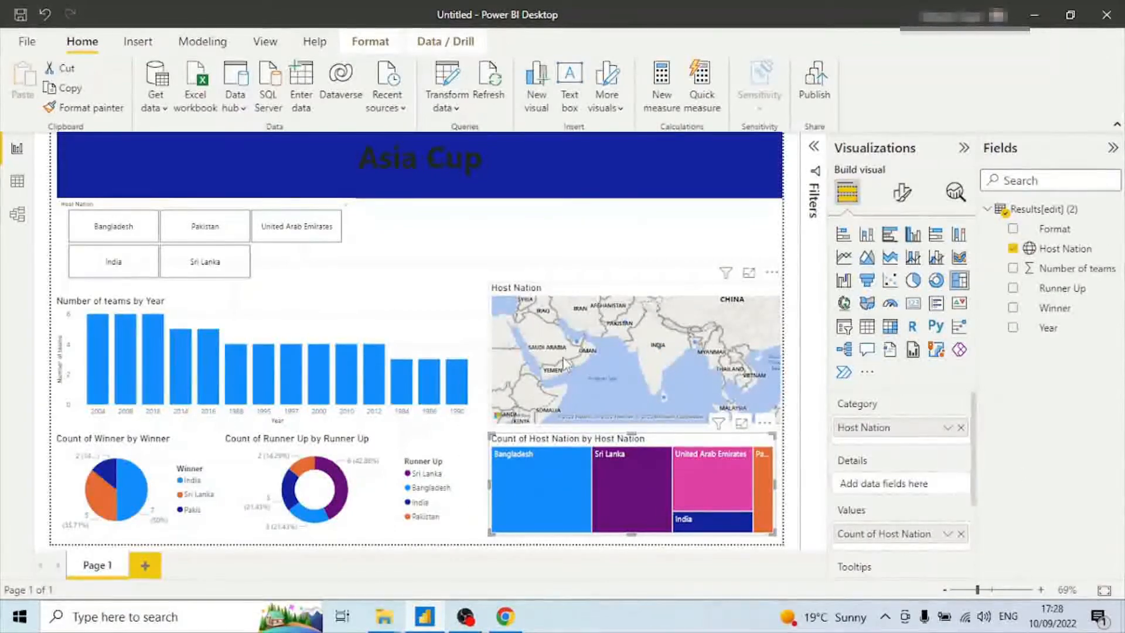
Insert the AC picture as an image and place it, resized, beside the Host Nation slicer under the title.
click(137, 42)
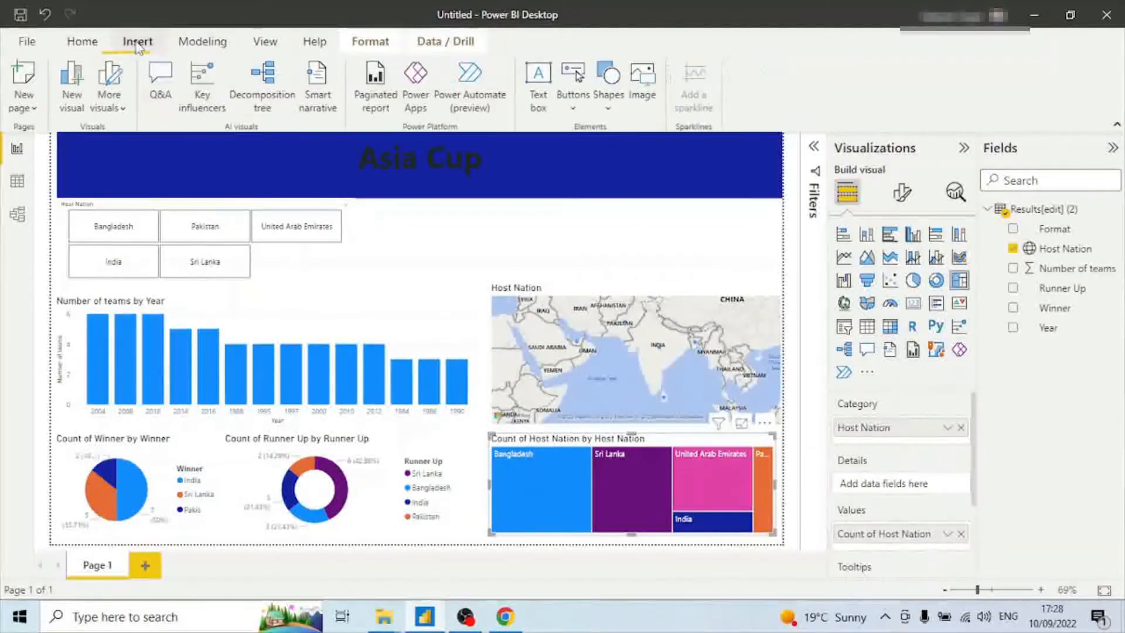
click(645, 97)
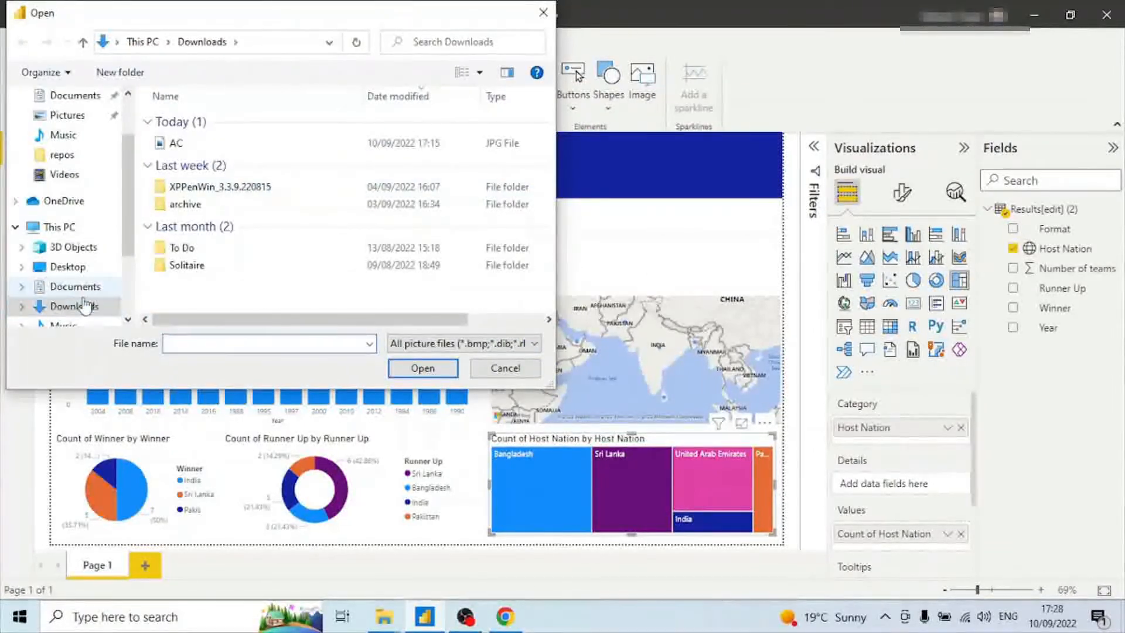
double_click(170, 143)
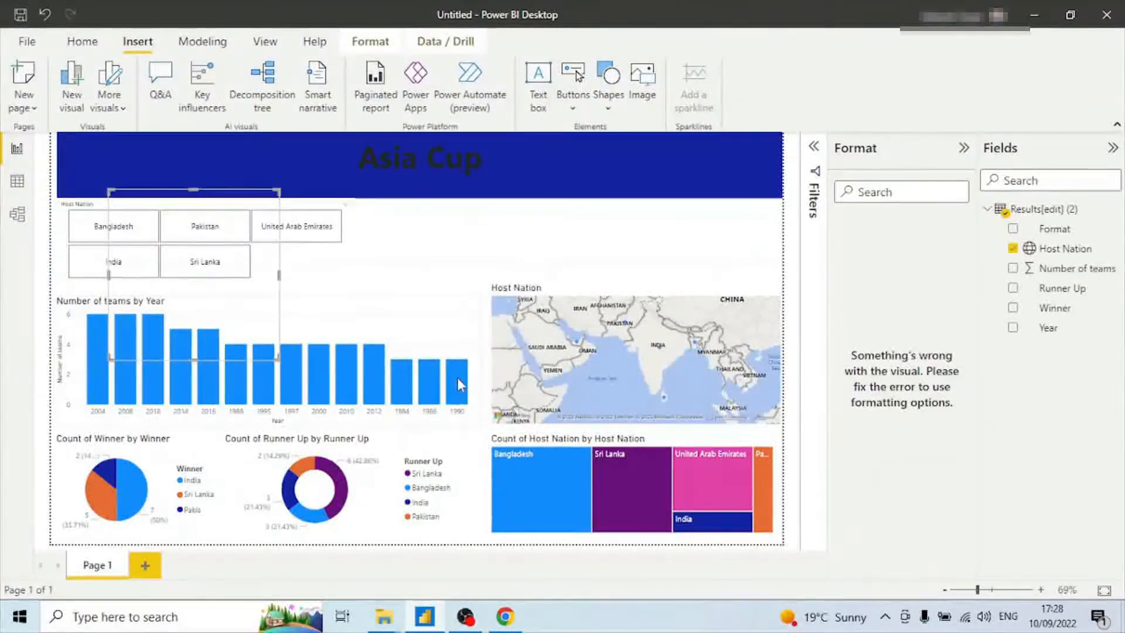
drag(193, 308, 454, 279)
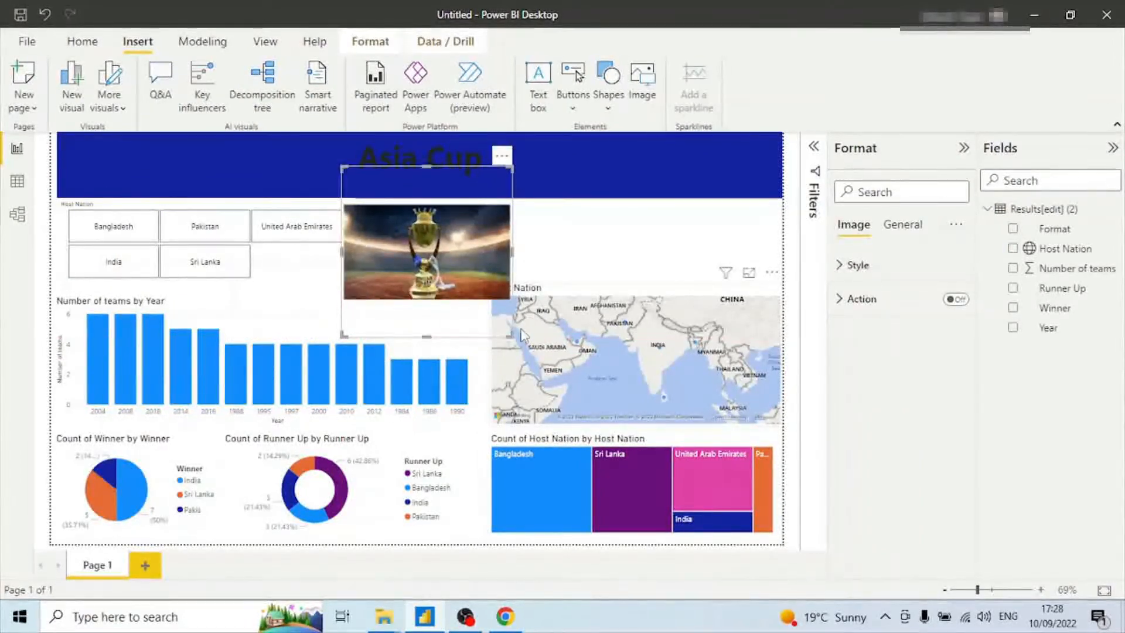
drag(510, 336, 486, 305)
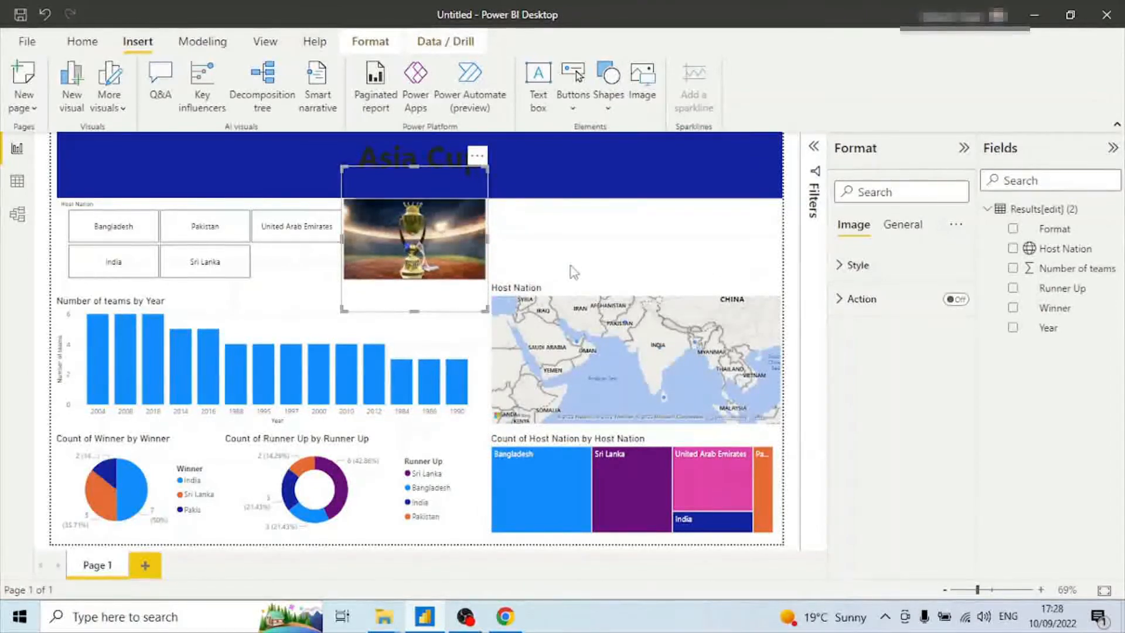
click(574, 272)
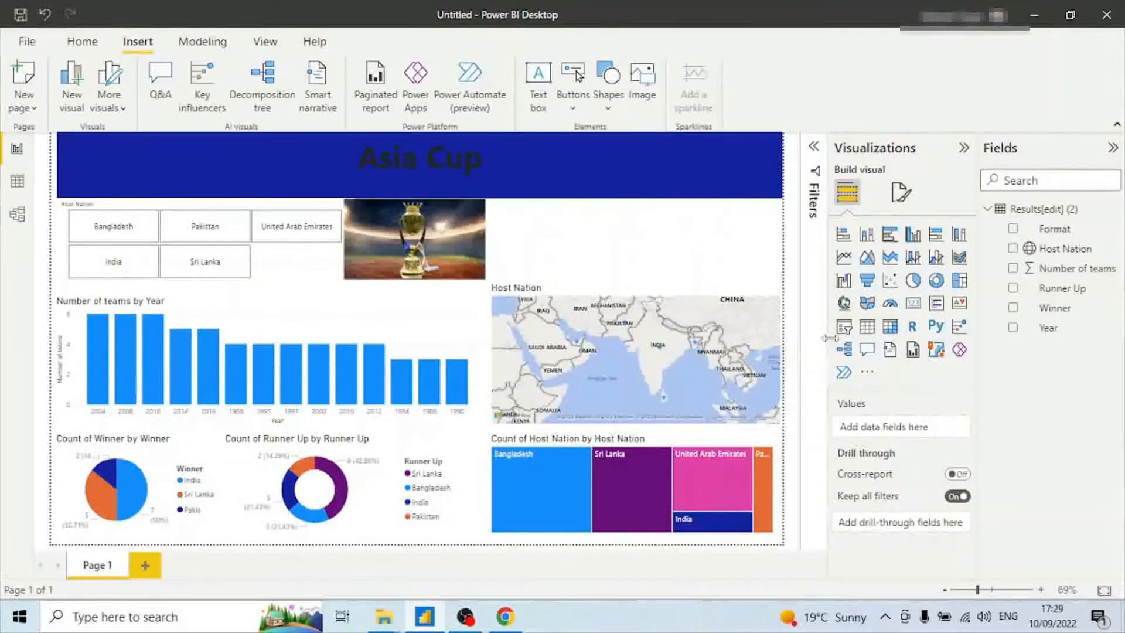
Add a slicer with the Format field in the space right of the image, above the map.
click(845, 327)
drag(332, 295, 664, 299)
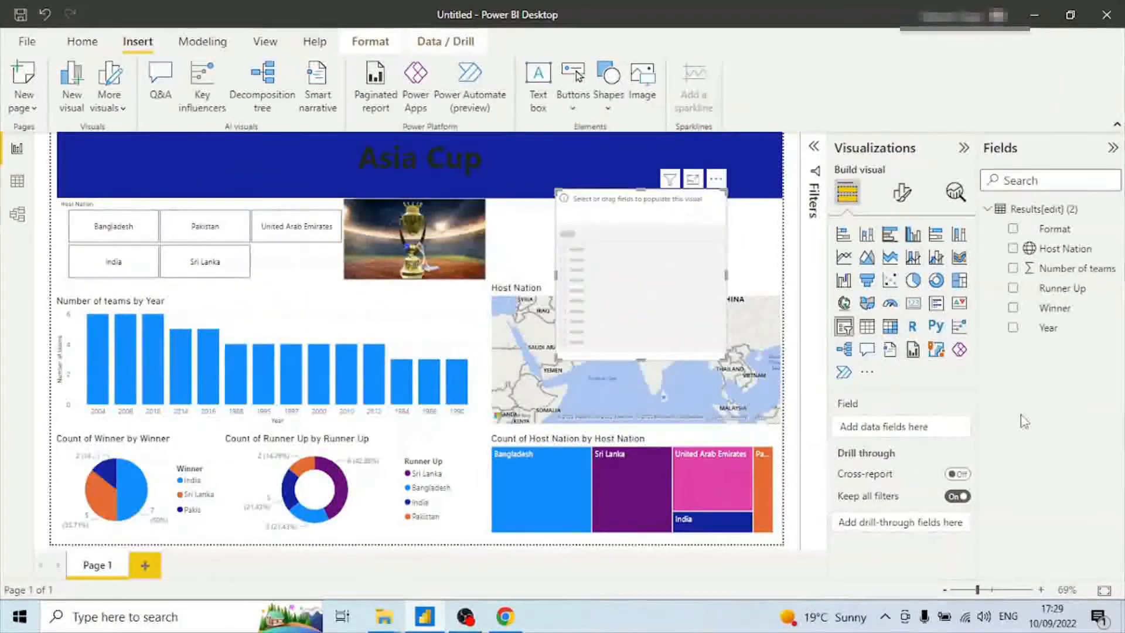
drag(1060, 234, 656, 276)
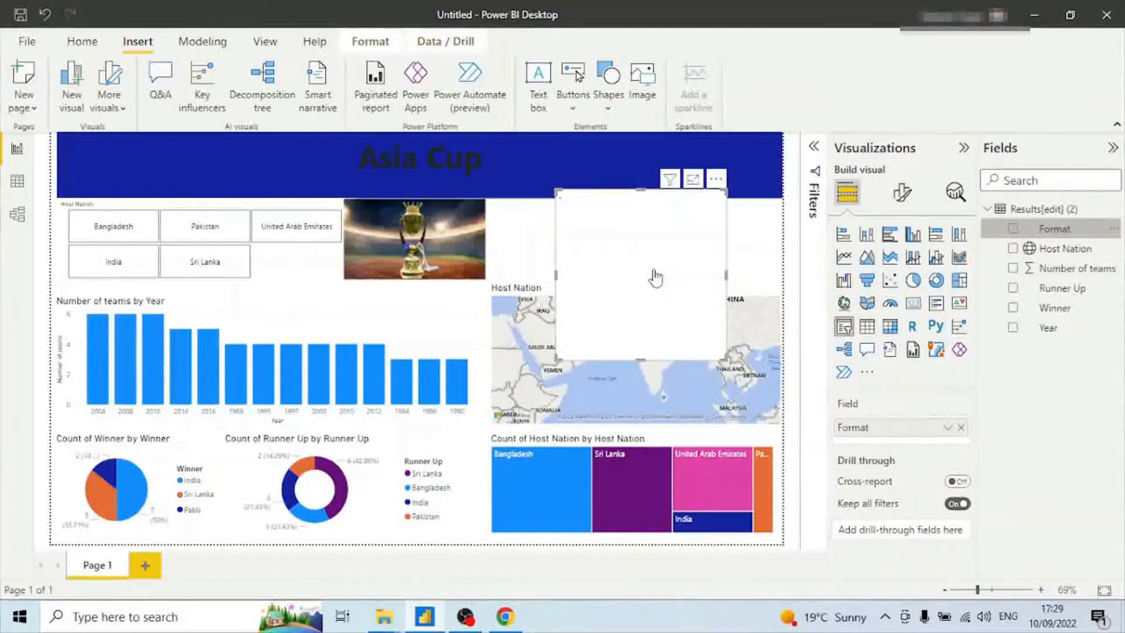
drag(722, 355, 609, 276)
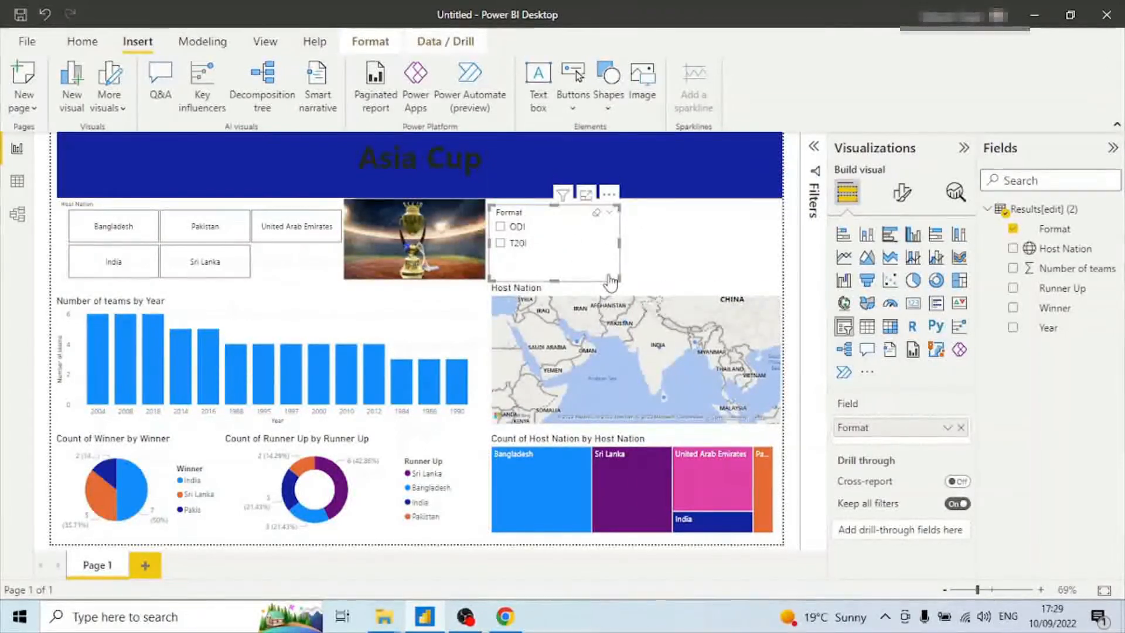
Set the Format slicer's orientation to Horizontal and widen it to span the map's width.
click(588, 250)
click(902, 193)
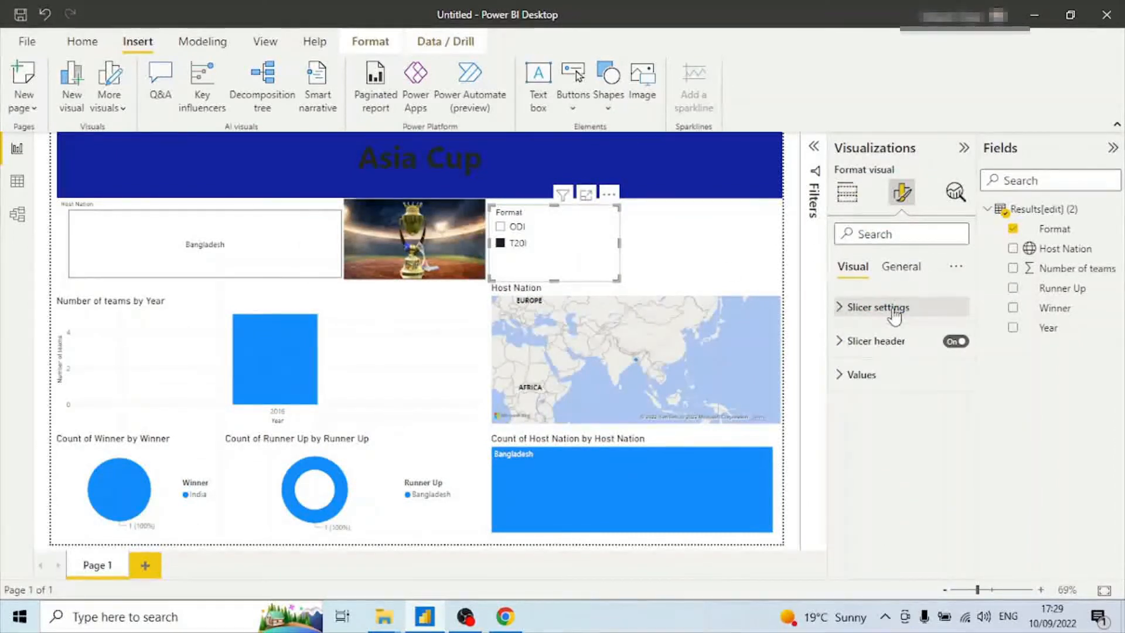
click(952, 309)
click(953, 387)
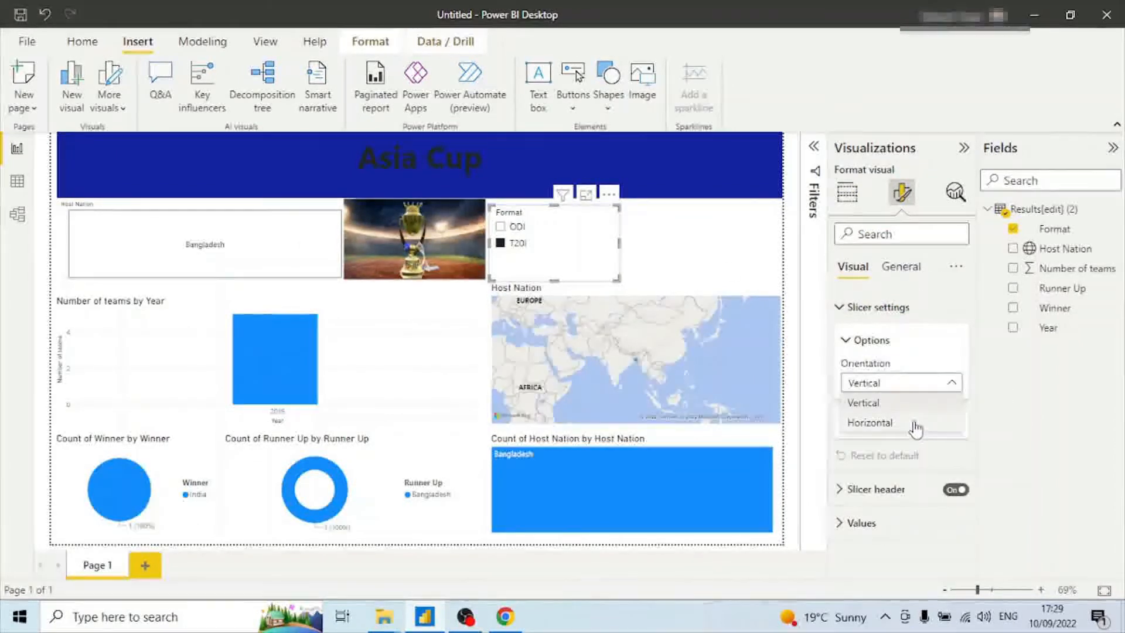
click(917, 424)
drag(619, 252, 774, 258)
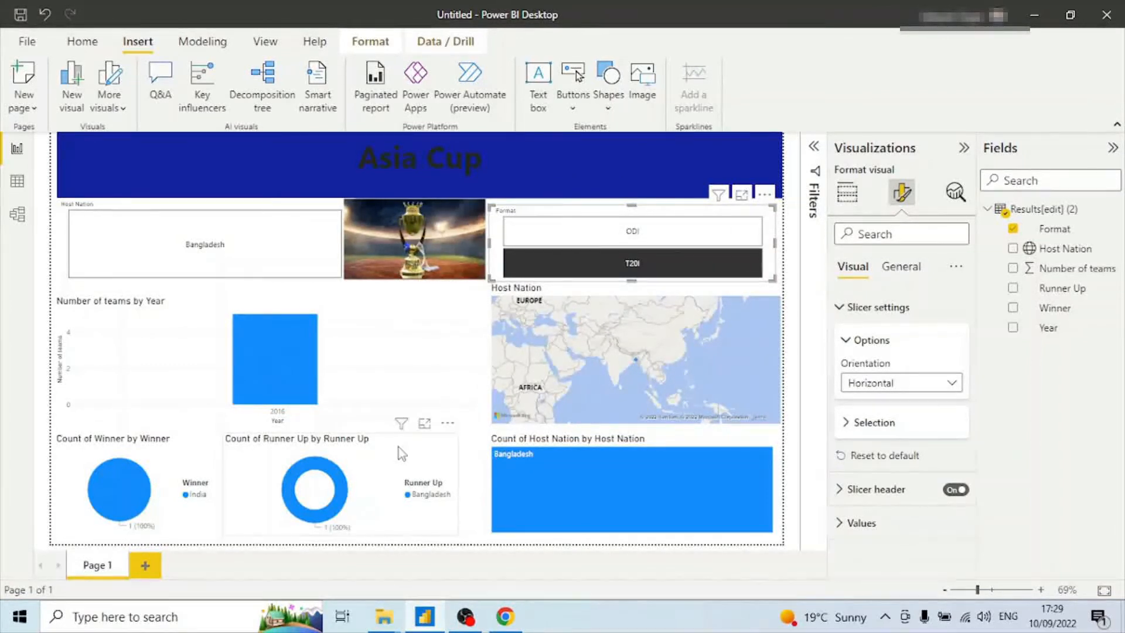
click(652, 263)
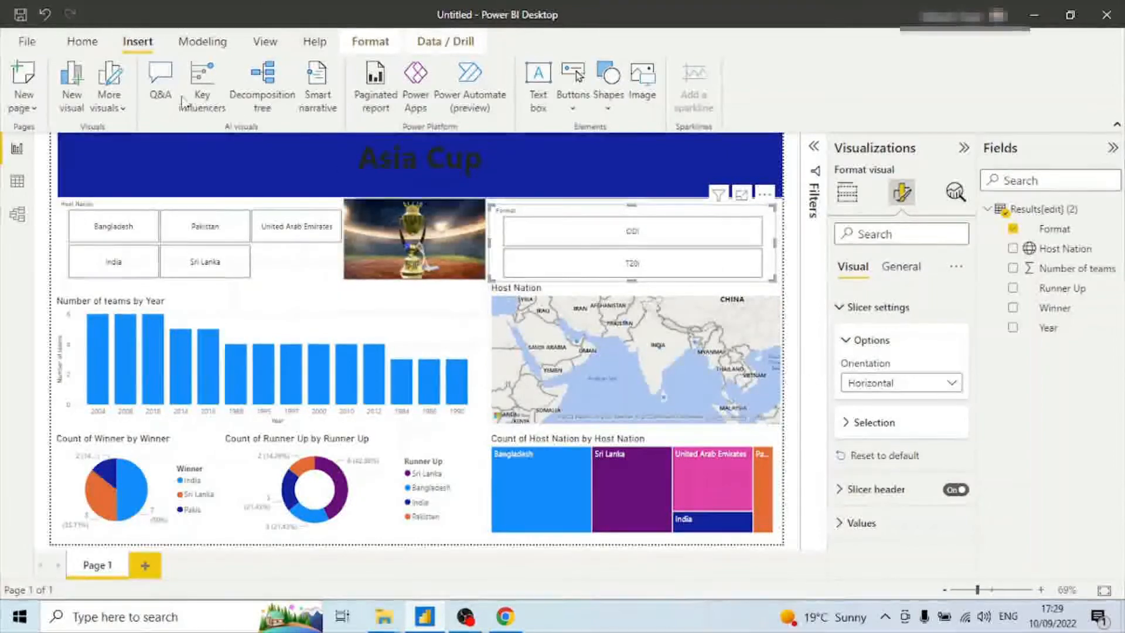
Apply the dark blue report theme with the wave background from the themes gallery.
click(82, 47)
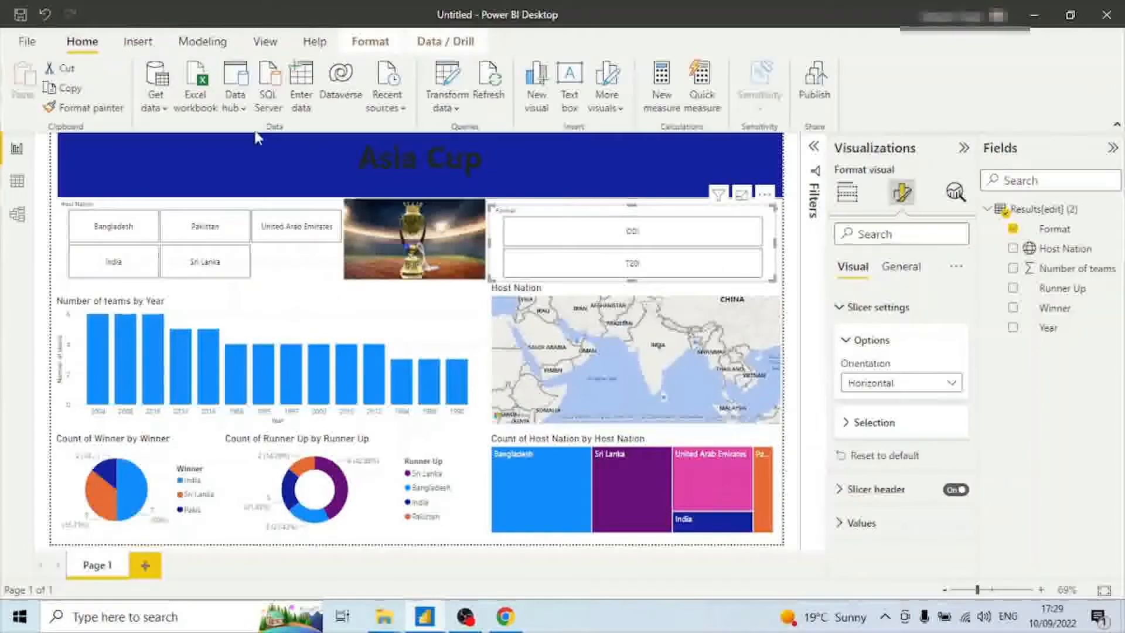
click(149, 47)
click(201, 45)
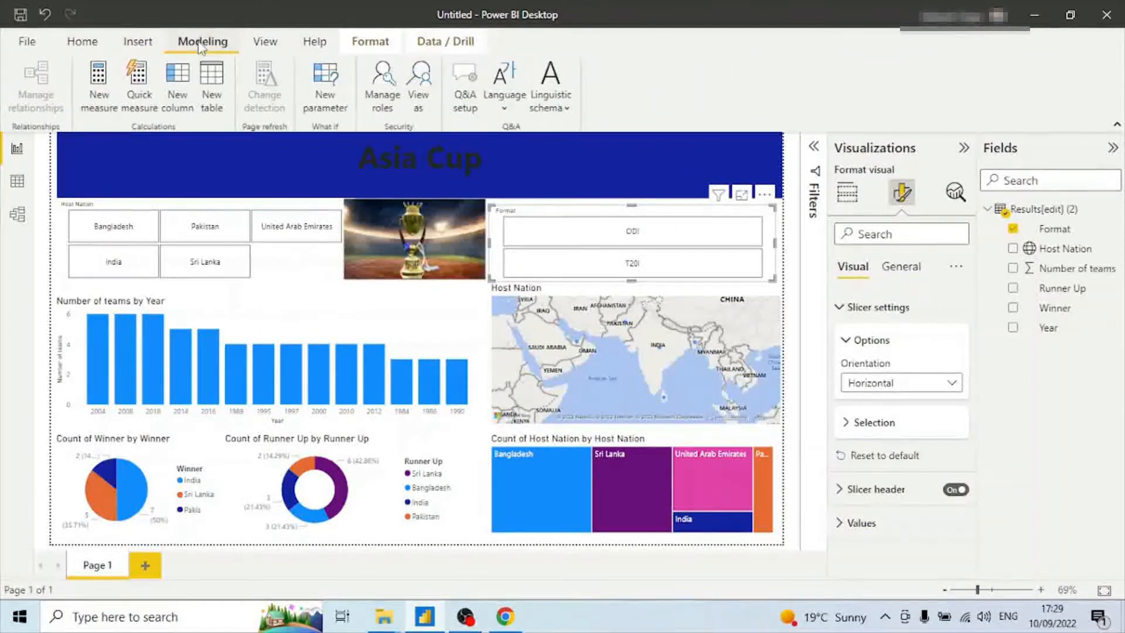
click(266, 43)
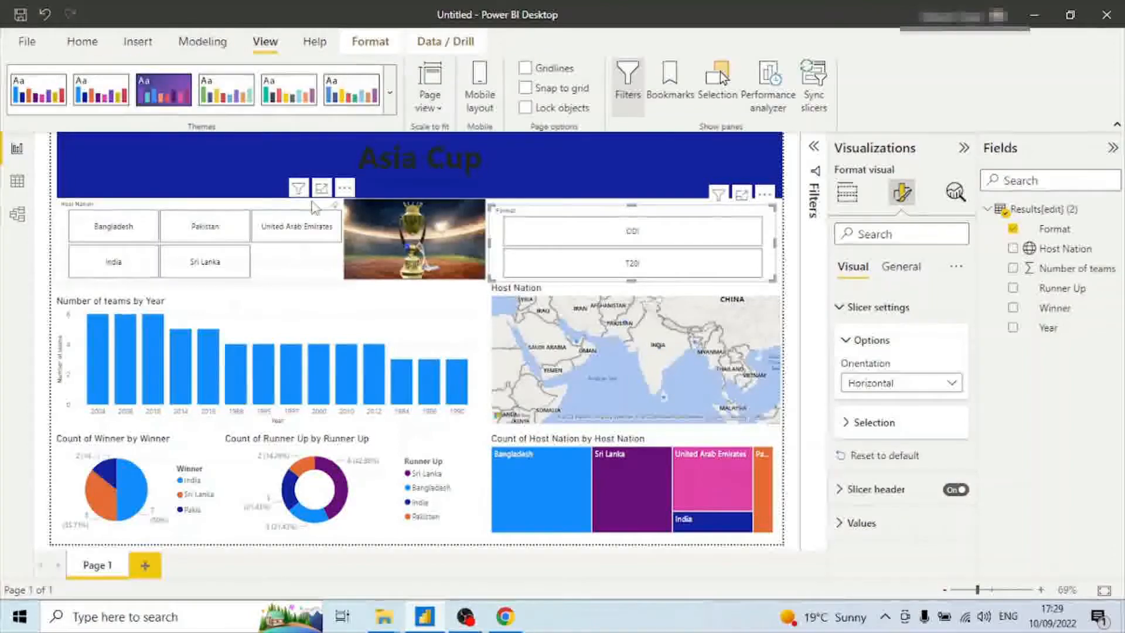
click(391, 101)
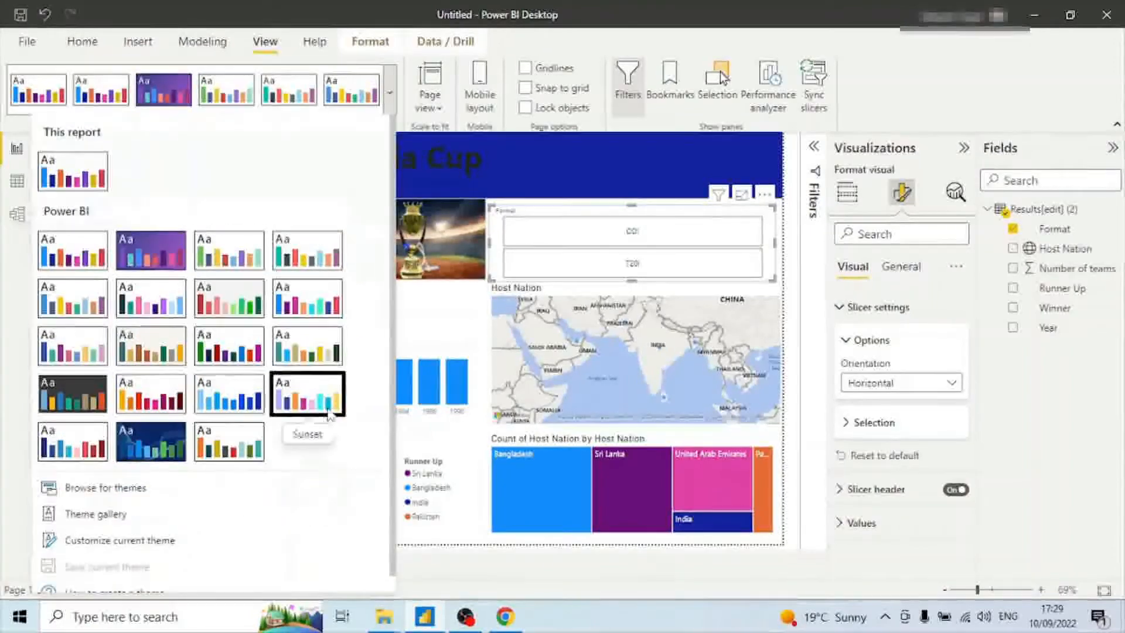
click(143, 444)
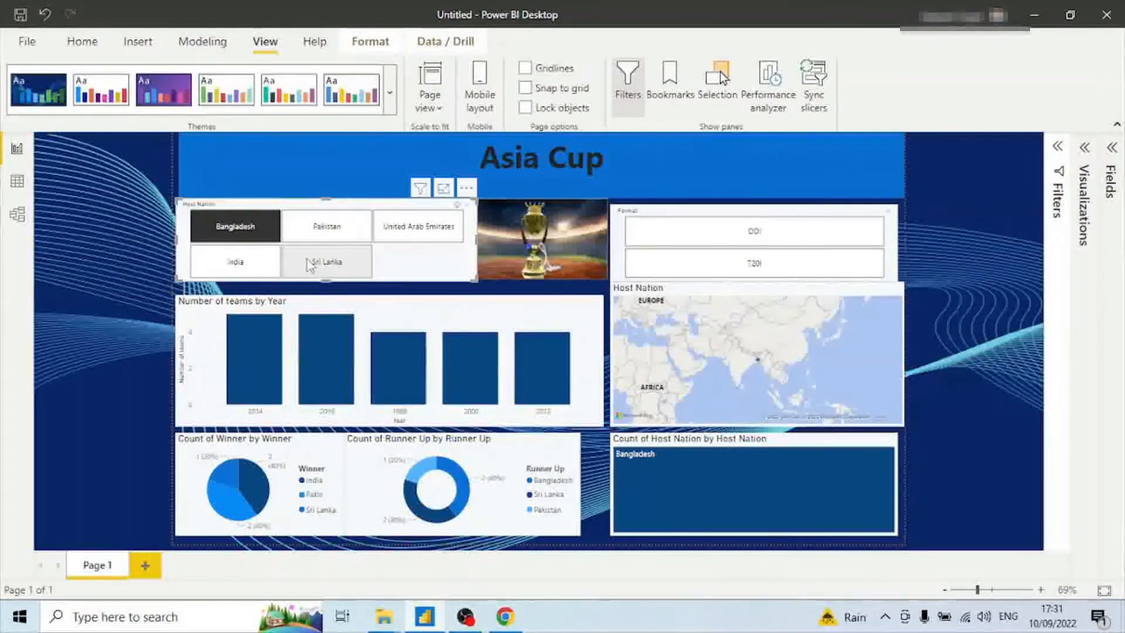
Test the Host Nation slicer by selecting and clearing Bangladesh and India to filter the visuals.
click(252, 232)
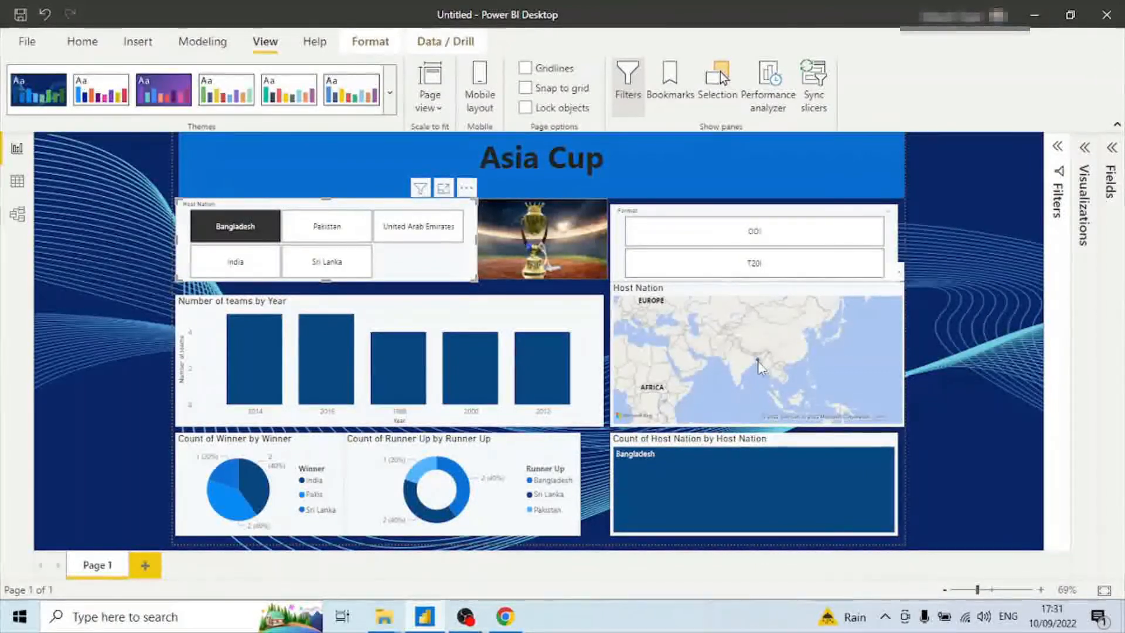
mouse_move(759, 367)
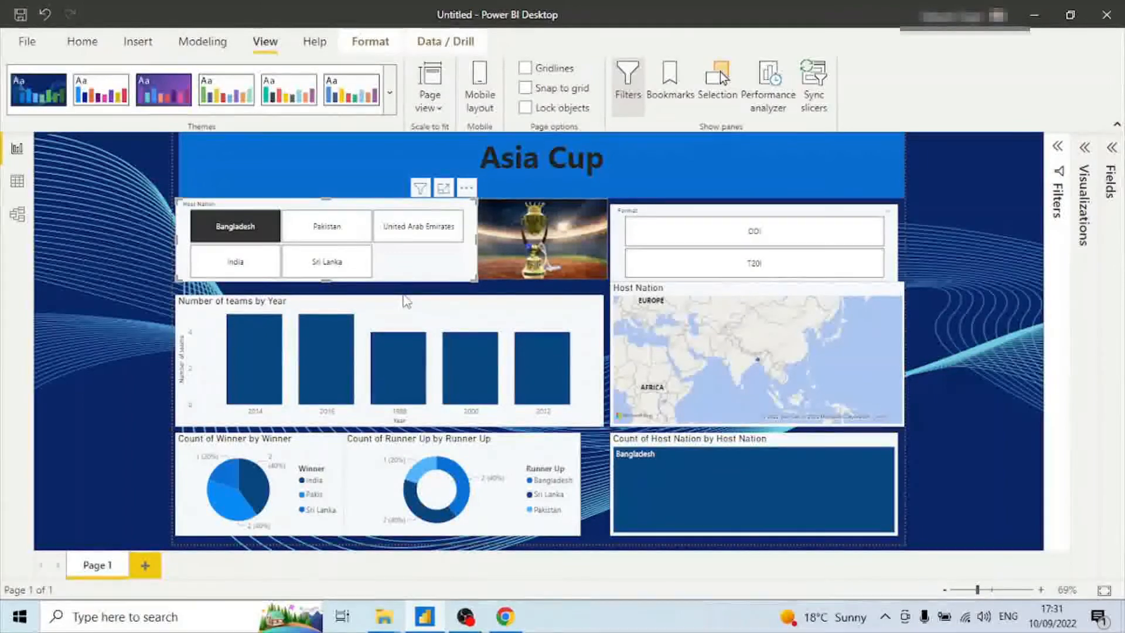
click(271, 237)
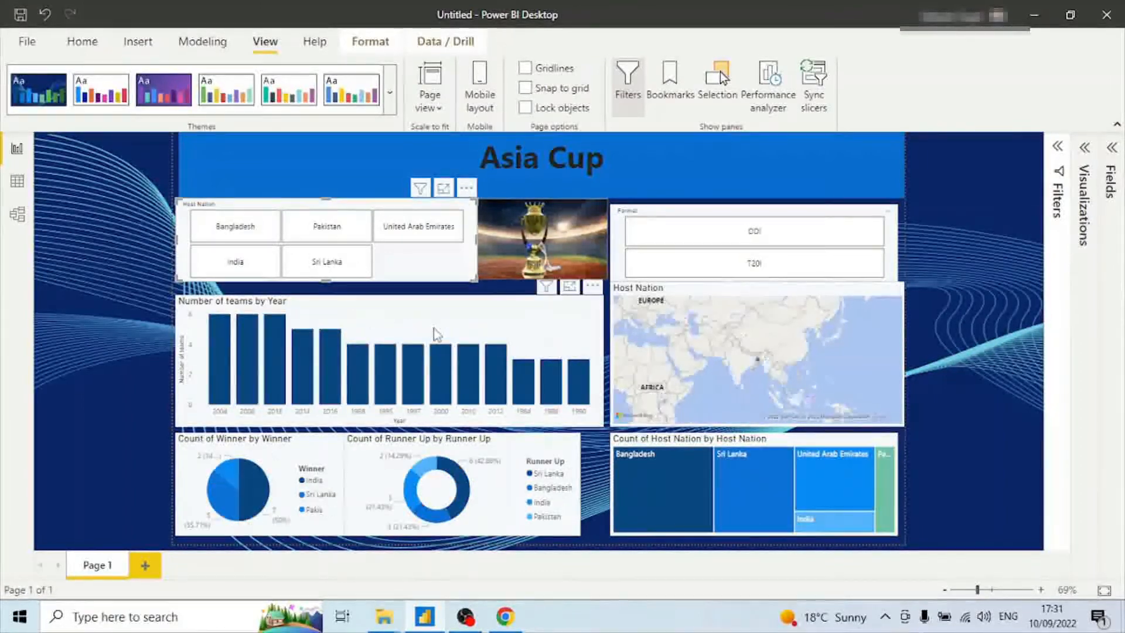
click(259, 274)
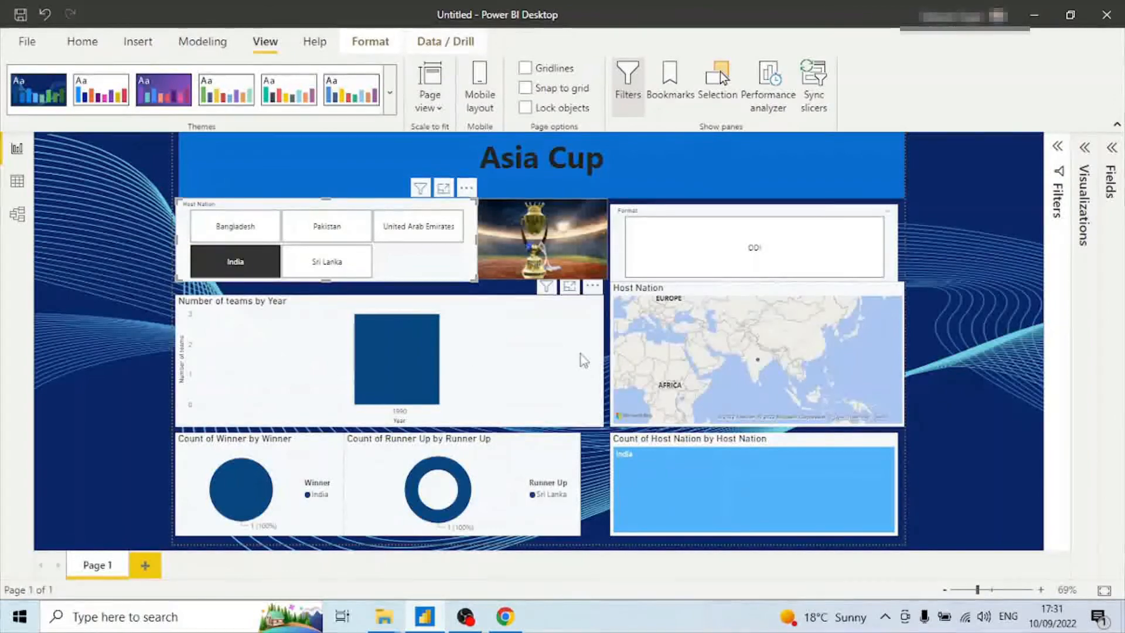
mouse_move(403, 368)
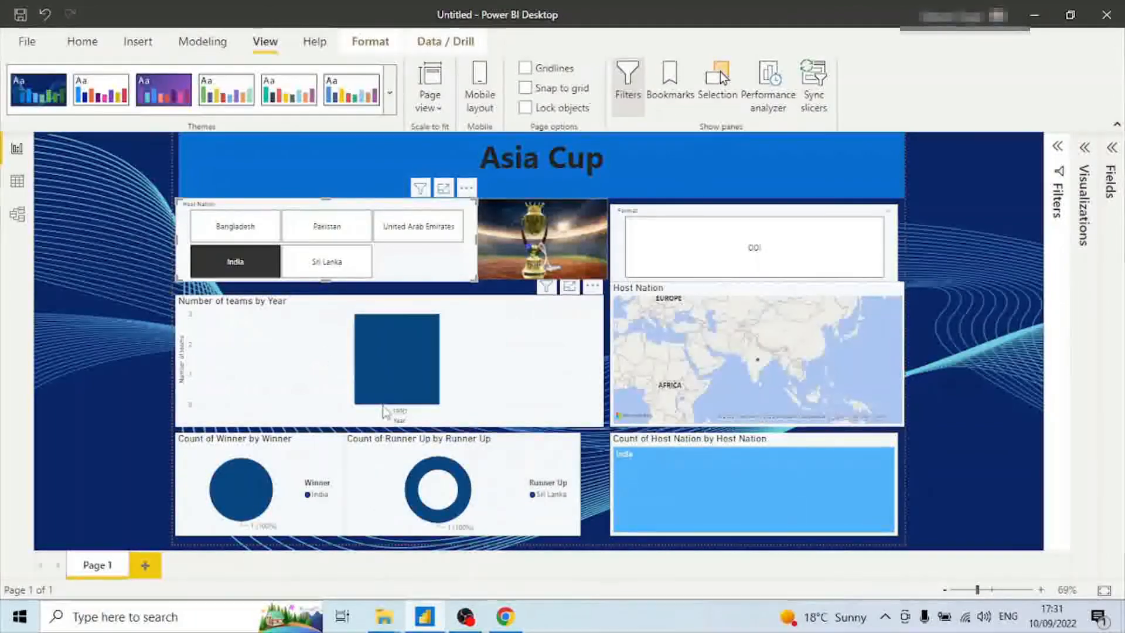
click(252, 266)
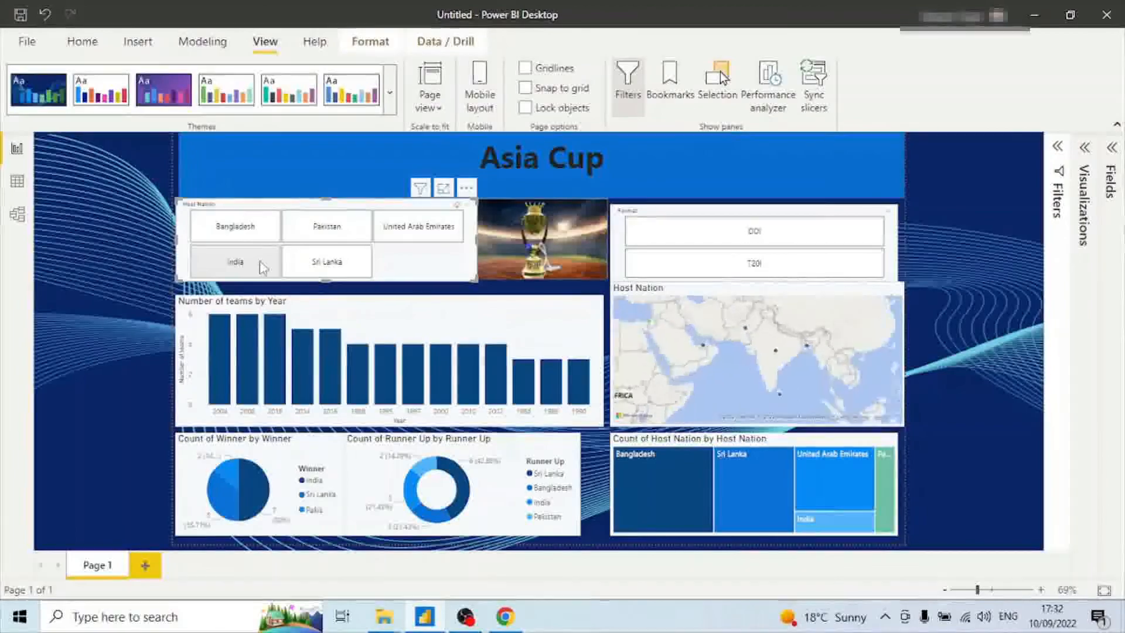